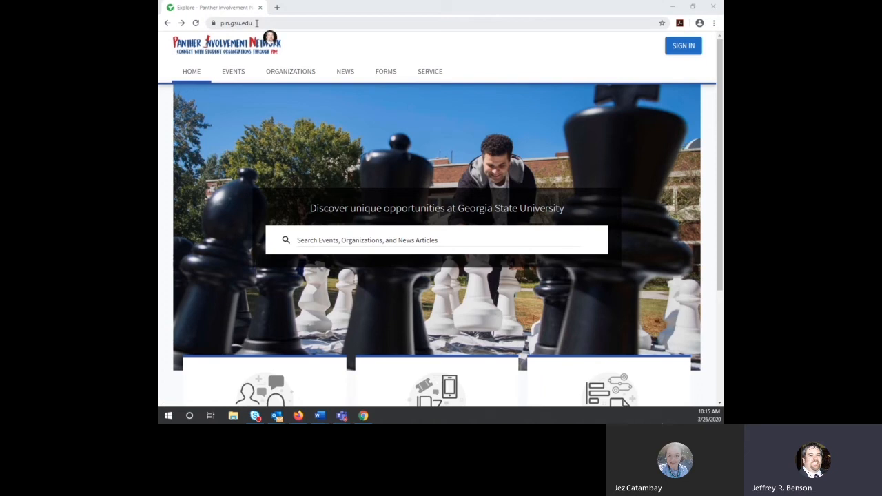
# Step: Select the pin.gsu.edu address and scroll through the site's home page
pyautogui.click(256, 22)
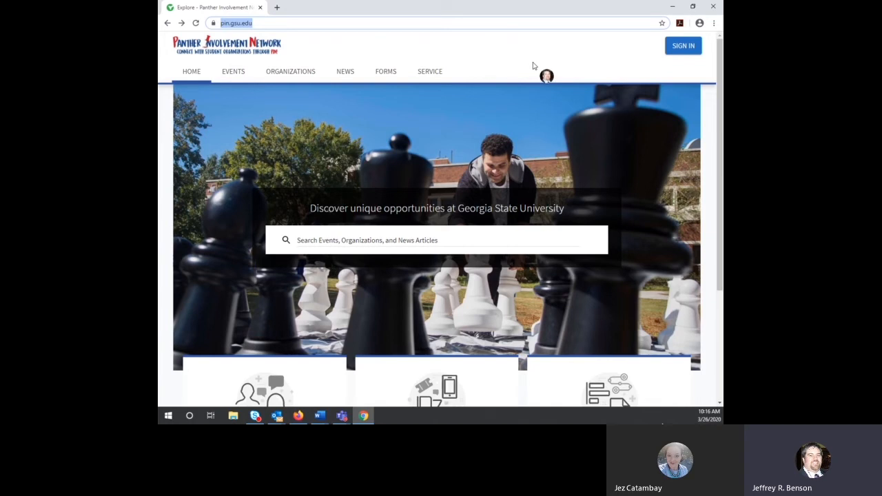
pyautogui.scroll(-3, 531, 68)
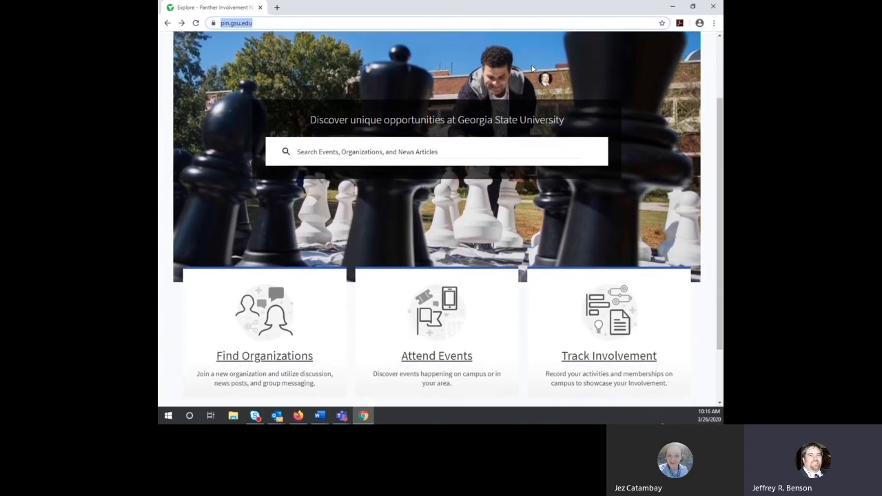
pyautogui.scroll(-3, 532, 68)
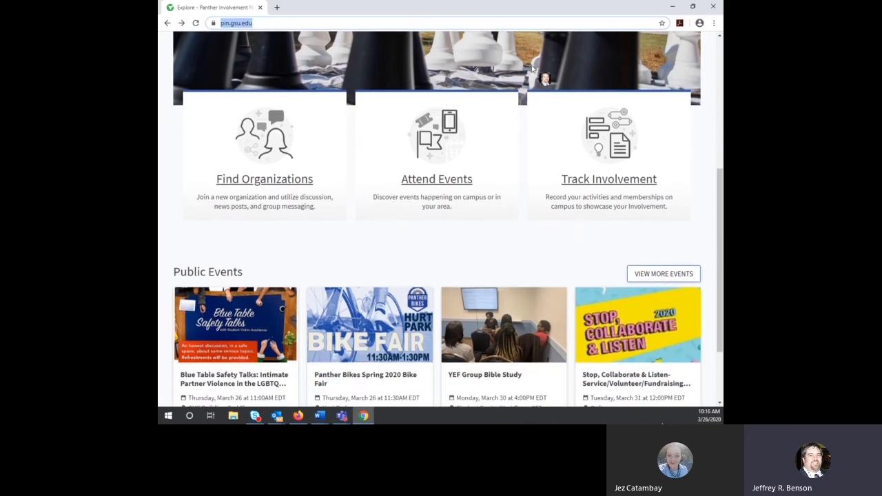
pyautogui.scroll(-2, 532, 68)
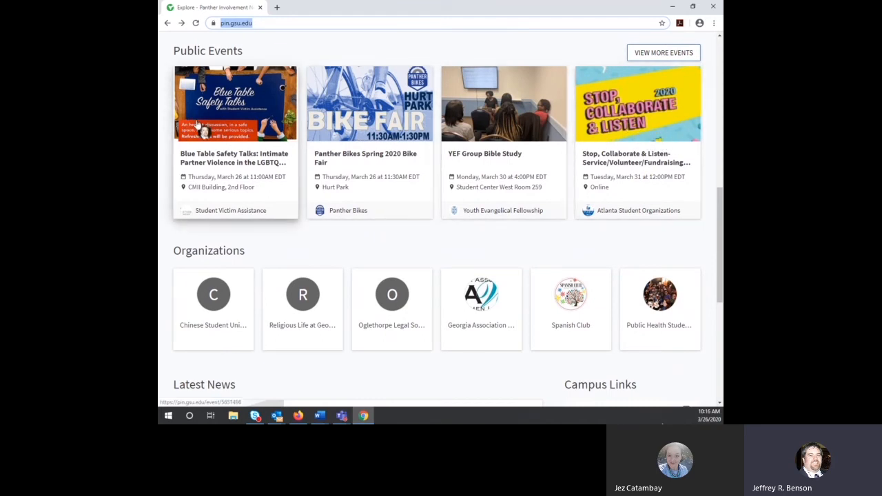
pyautogui.scroll(-1, 278, 127)
pyautogui.scroll(-1, 278, 127)
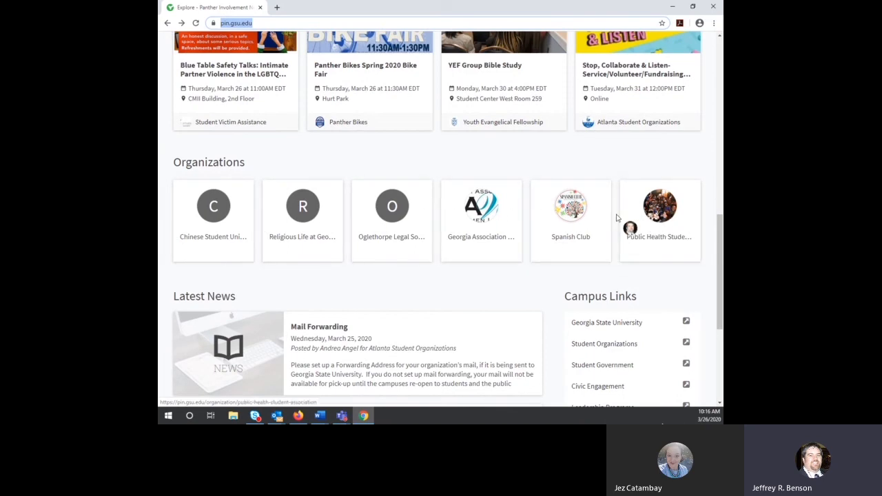
pyautogui.scroll(-3, 619, 217)
pyautogui.scroll(-3, 618, 221)
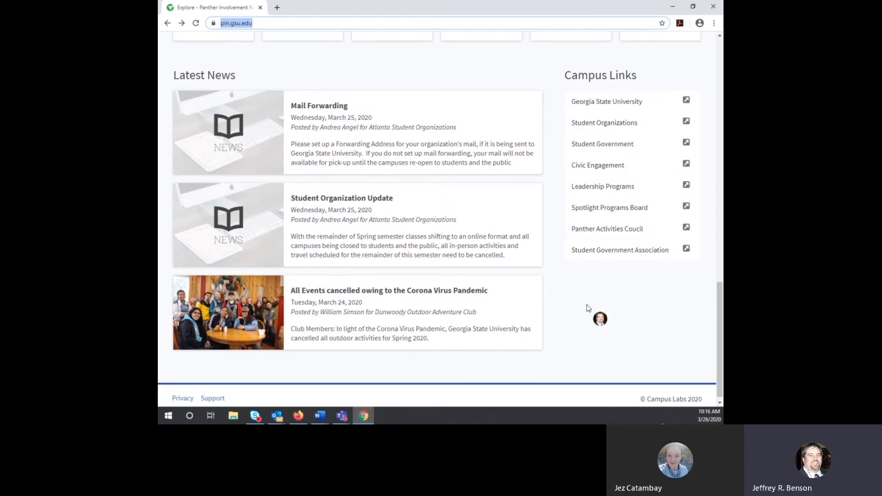
pyautogui.scroll(8, 587, 308)
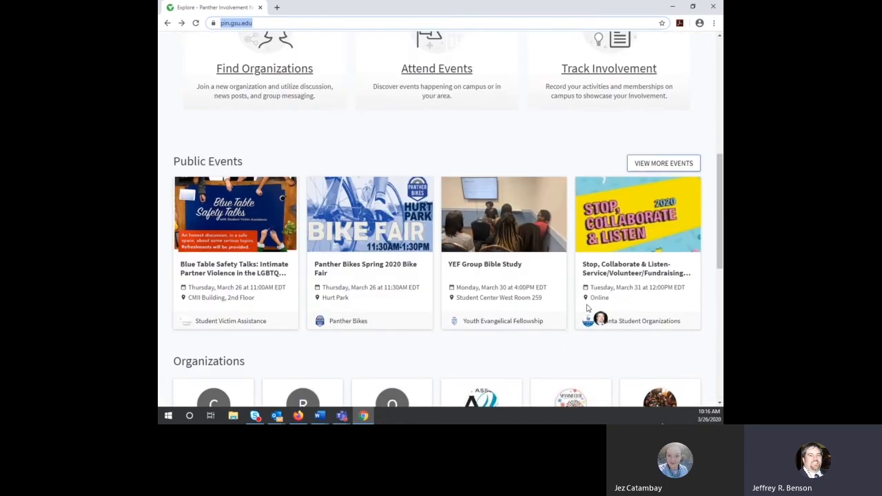
pyautogui.scroll(5, 587, 308)
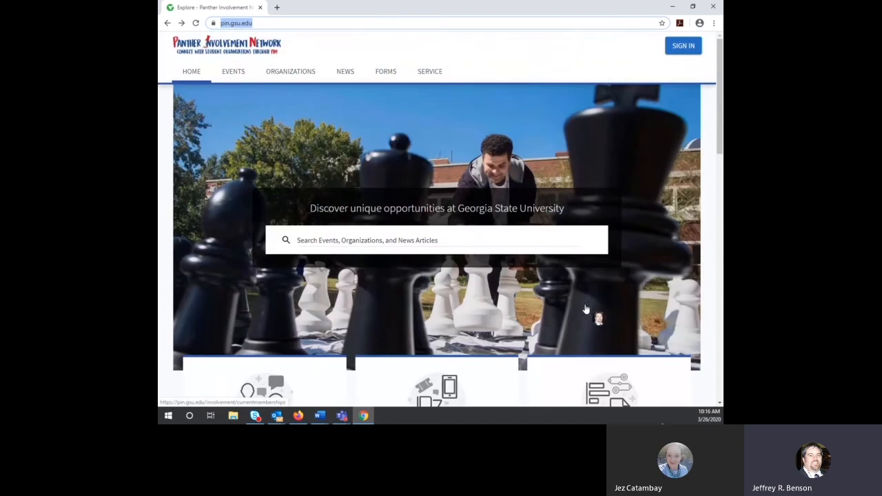
# Step: Visit the Events, Organizations, News and Forms pages, scrolling through the Forms list
pyautogui.click(234, 73)
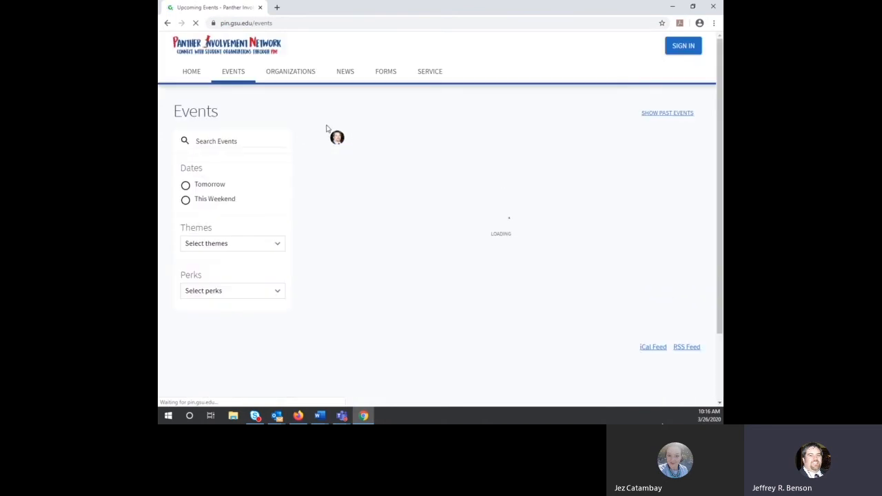
pyautogui.click(305, 72)
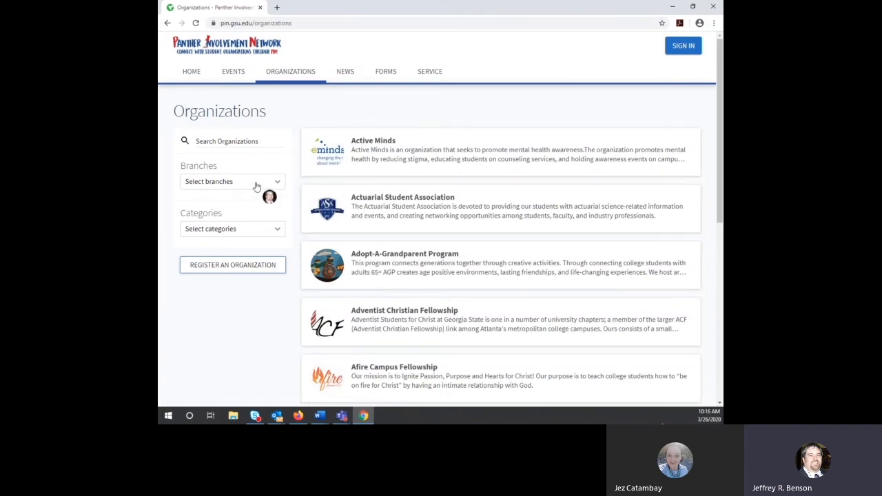
pyautogui.click(348, 78)
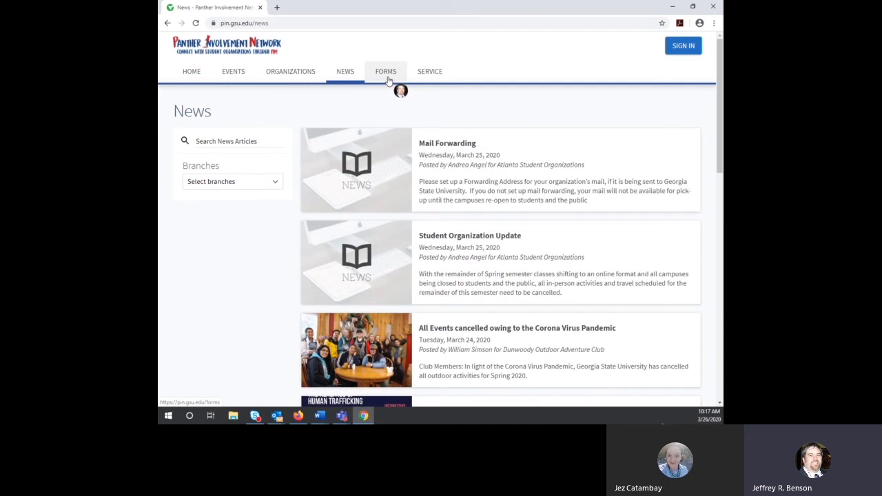
pyautogui.click(387, 78)
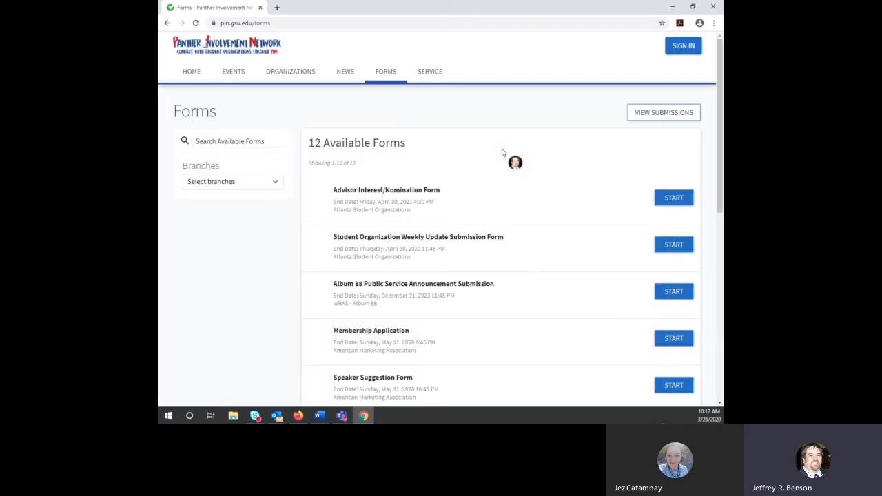
pyautogui.scroll(-3, 444, 164)
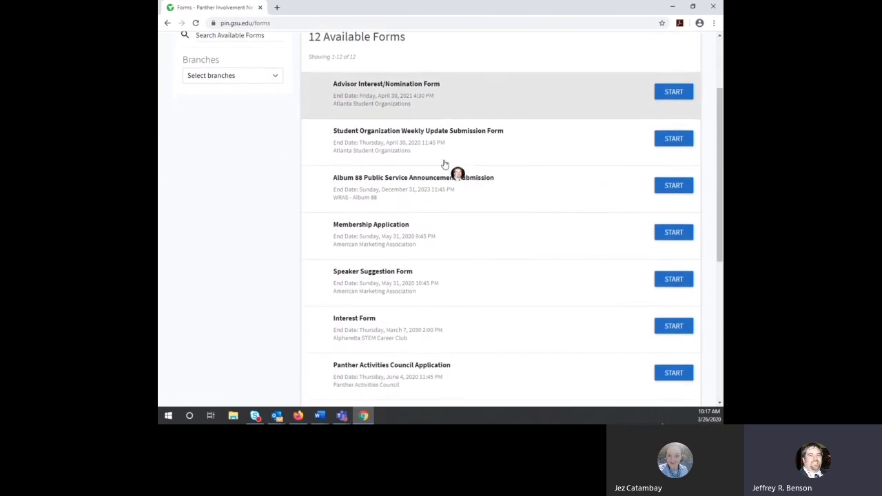
pyautogui.scroll(-3, 445, 164)
pyautogui.scroll(4, 444, 164)
pyautogui.scroll(2, 444, 164)
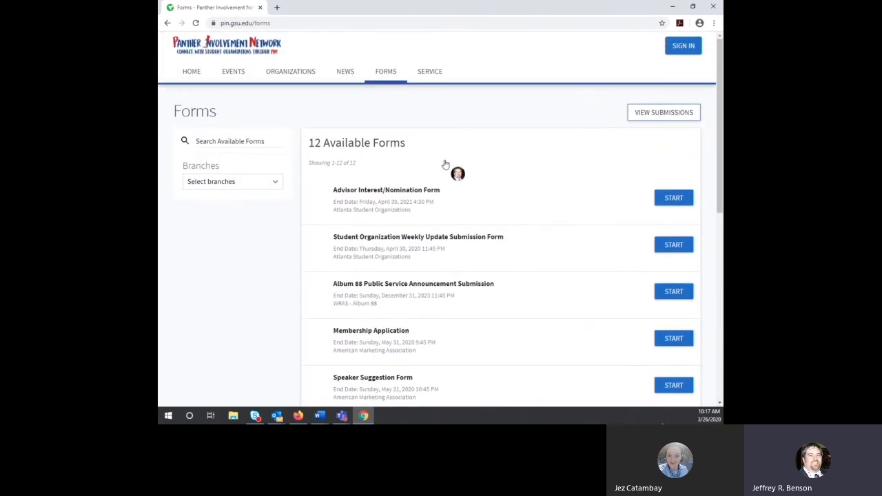
# Step: Browse the Service Opportunities volunteer listings, such as Bolton Academy
pyautogui.click(441, 78)
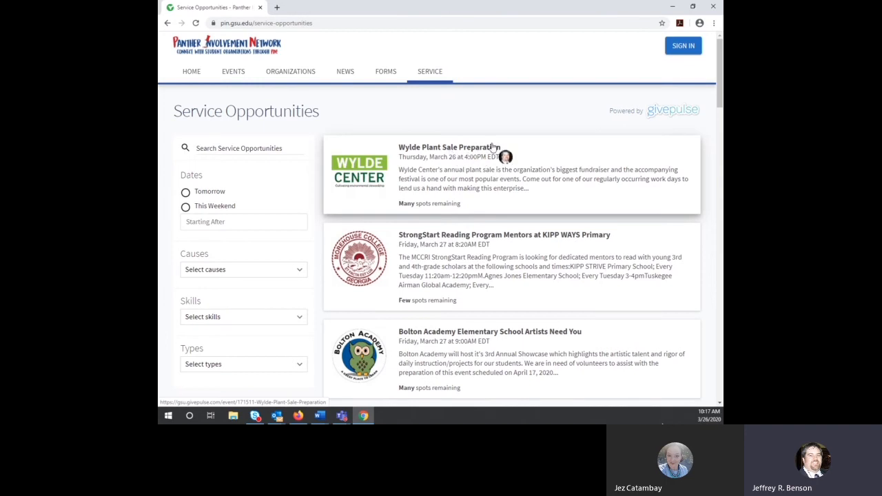
pyautogui.scroll(-4, 493, 147)
pyautogui.scroll(1, 491, 141)
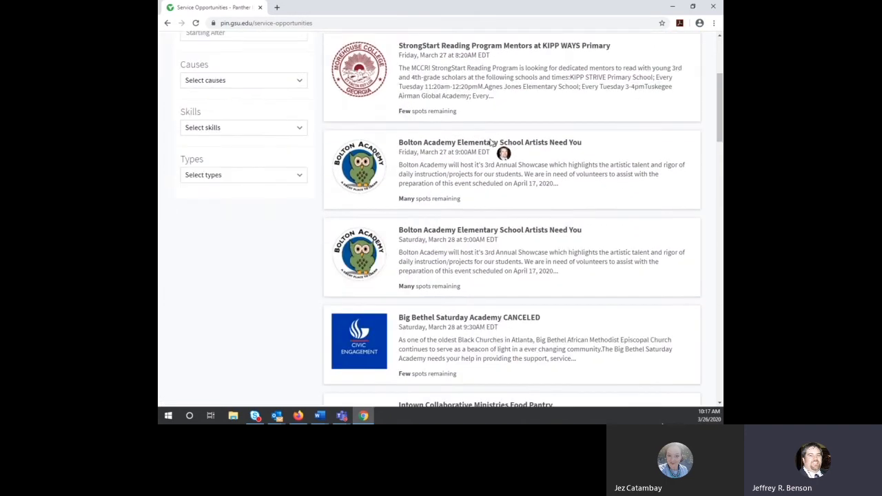
pyautogui.scroll(3, 491, 142)
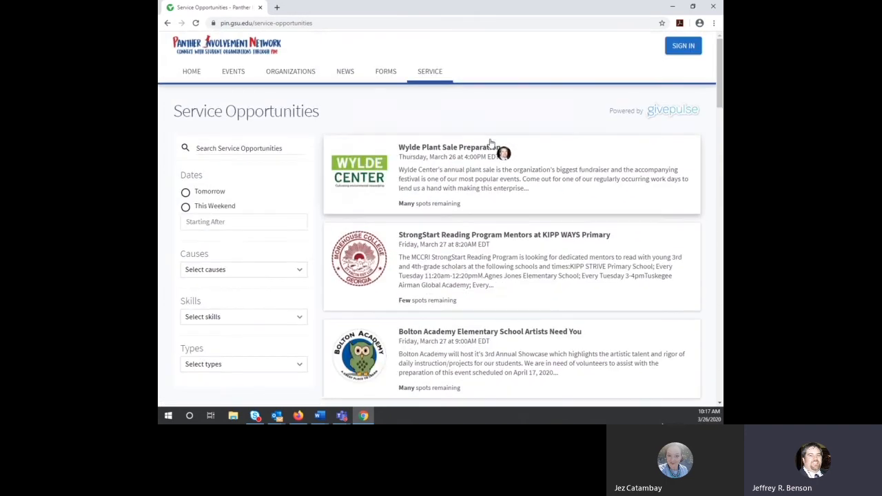
# Step: Go to HOME and sign in with the autofilled Georgia State credentials
pyautogui.click(192, 73)
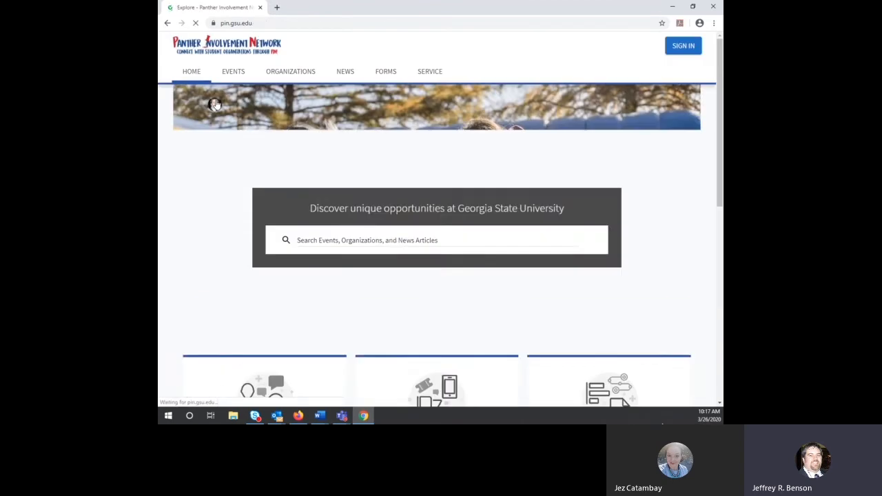
pyautogui.click(682, 47)
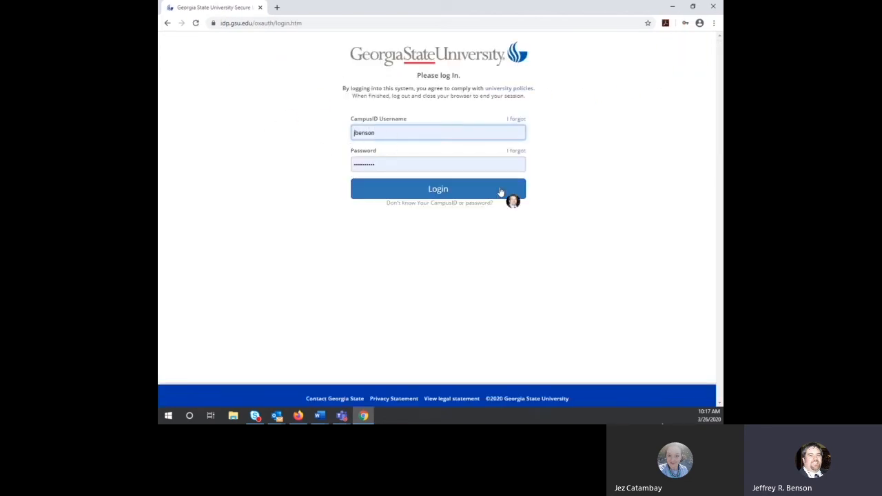
pyautogui.click(417, 189)
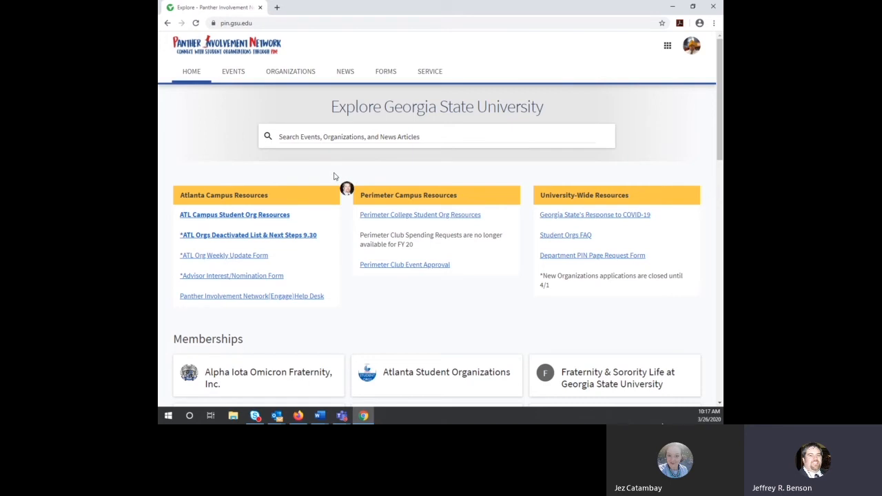
pyautogui.scroll(-3, 337, 175)
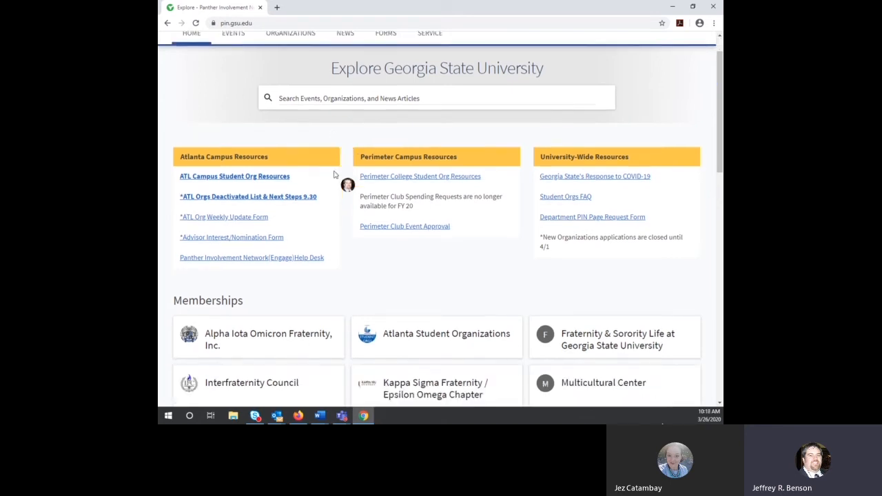
pyautogui.scroll(-1, 337, 173)
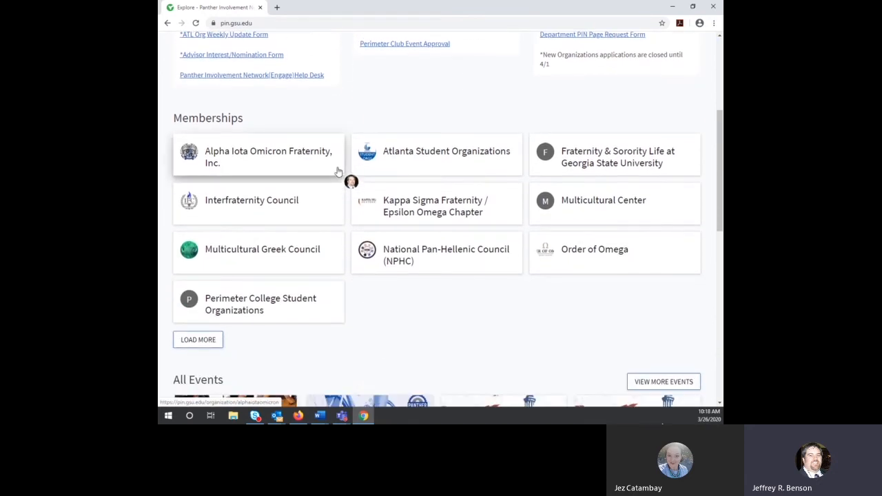
pyautogui.scroll(-1, 334, 159)
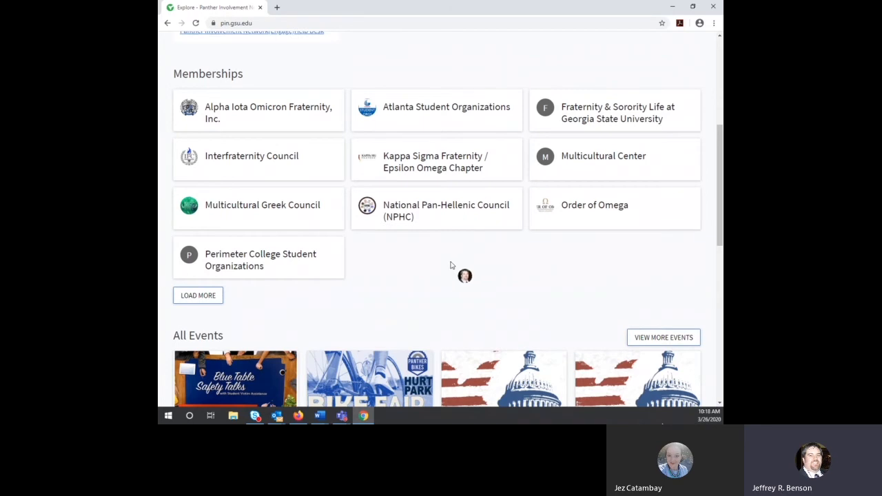
pyautogui.scroll(-3, 451, 252)
pyautogui.scroll(-3, 447, 239)
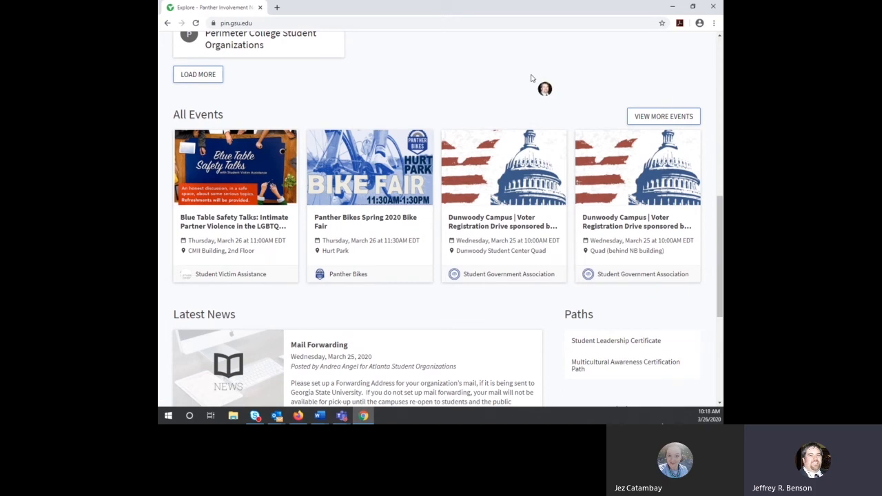
pyautogui.scroll(-4, 530, 77)
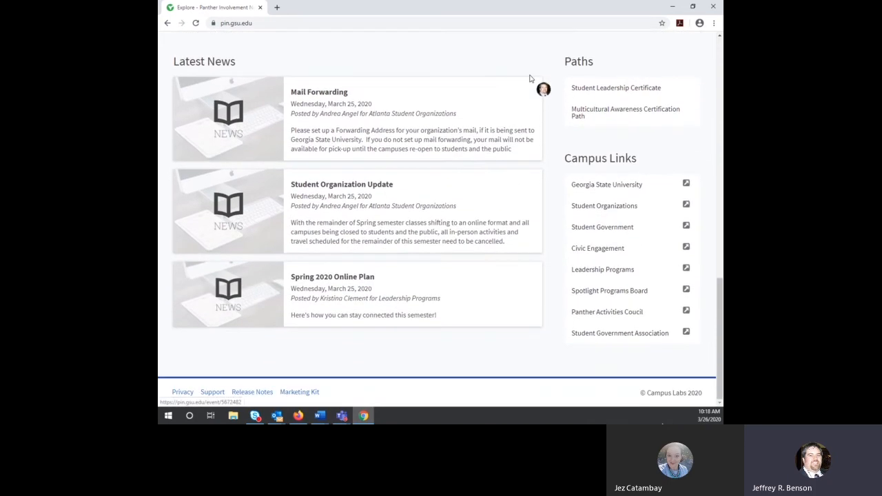
pyautogui.scroll(8, 531, 78)
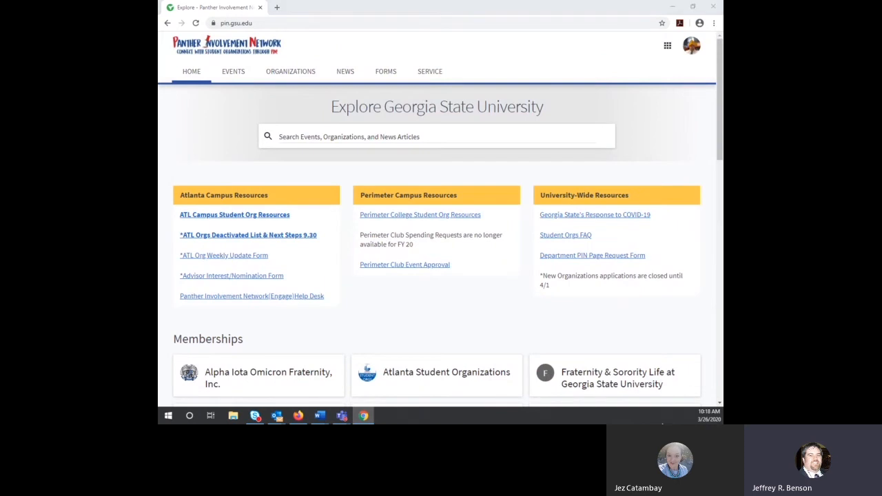
pyautogui.press('super+d')
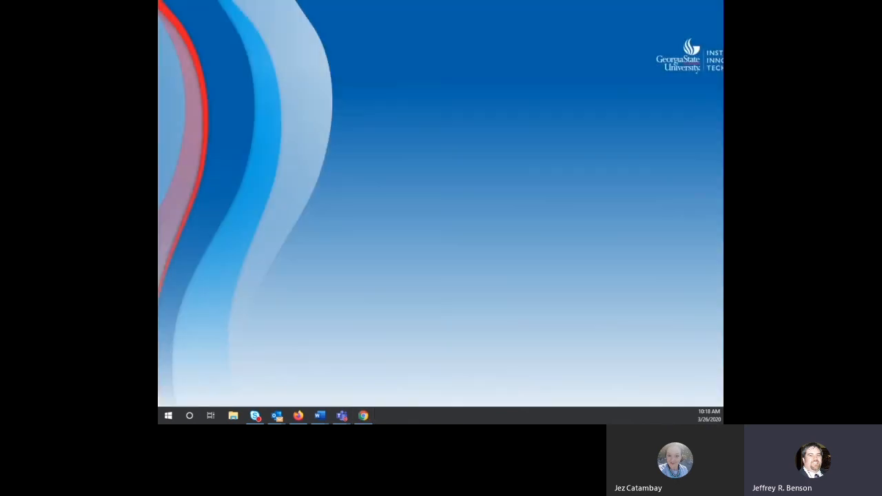
pyautogui.press('super+d')
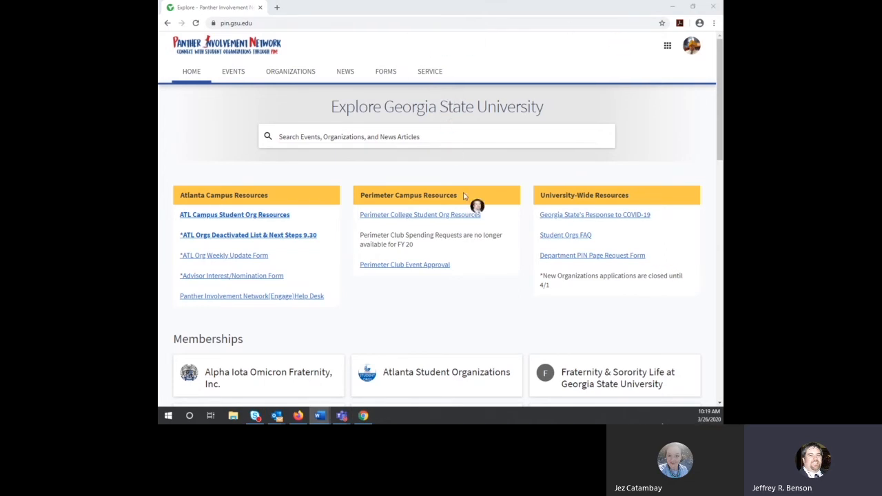
# Step: Search the Explore box for 'Leadership prog' to list matching events, organizations and news
pyautogui.scroll(-3, 496, 217)
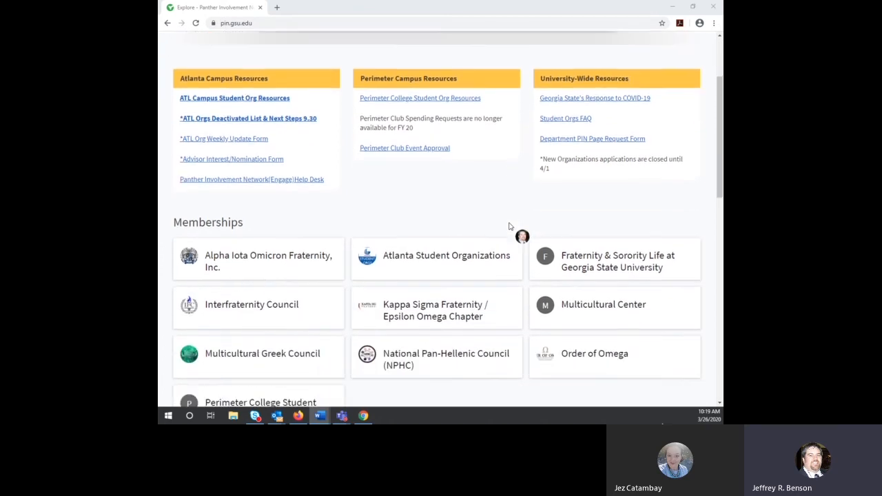
pyautogui.scroll(3, 509, 226)
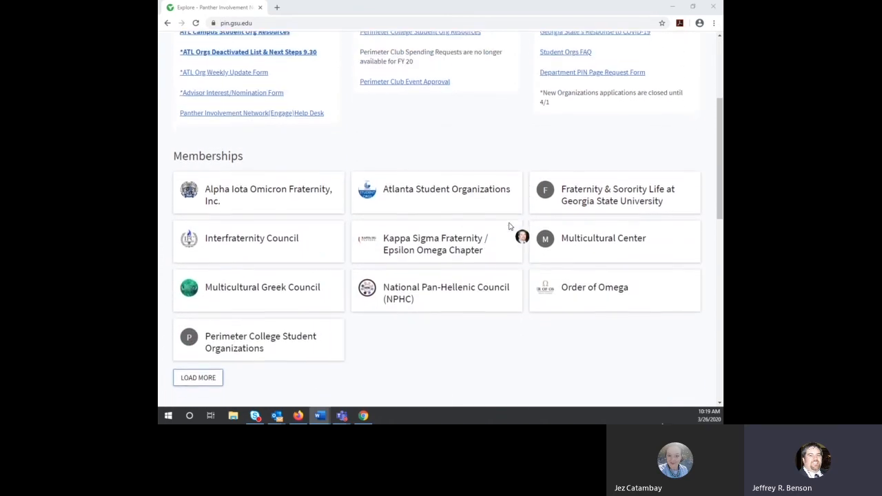
pyautogui.click(428, 136)
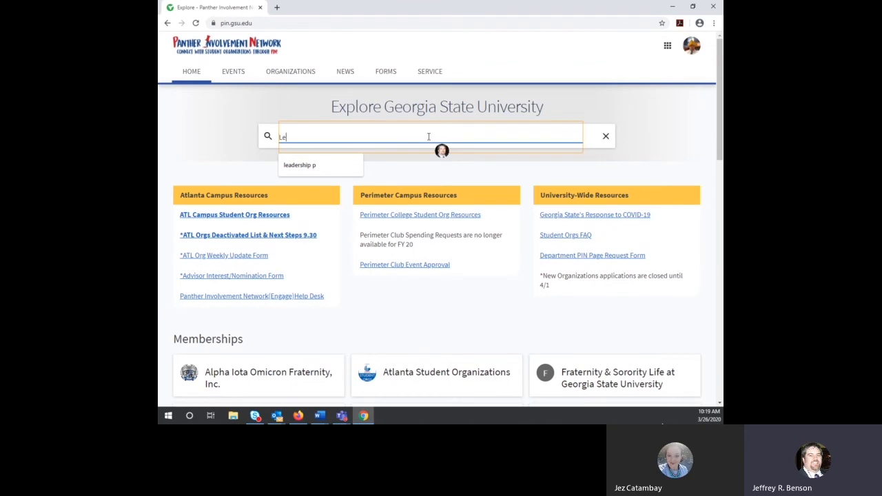
pyautogui.write('Leadership pt')
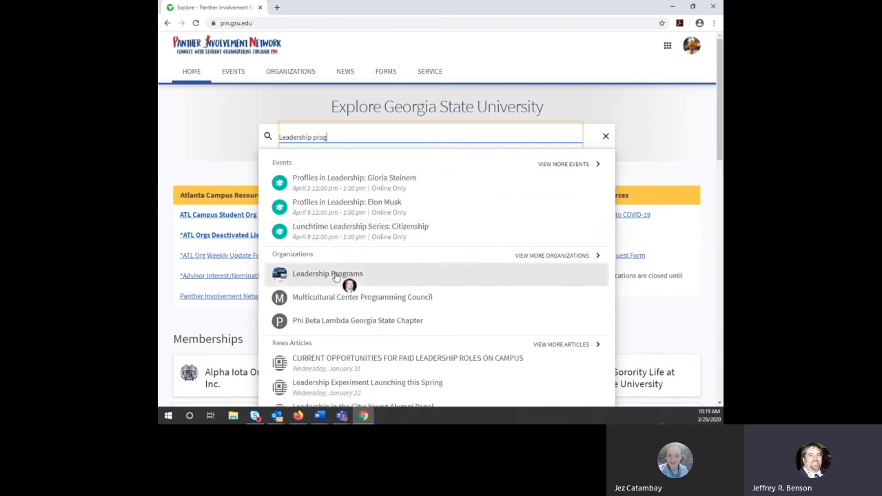
# Step: Open the Leadership Programs result and read through its description, purpose and photos
pyautogui.click(336, 274)
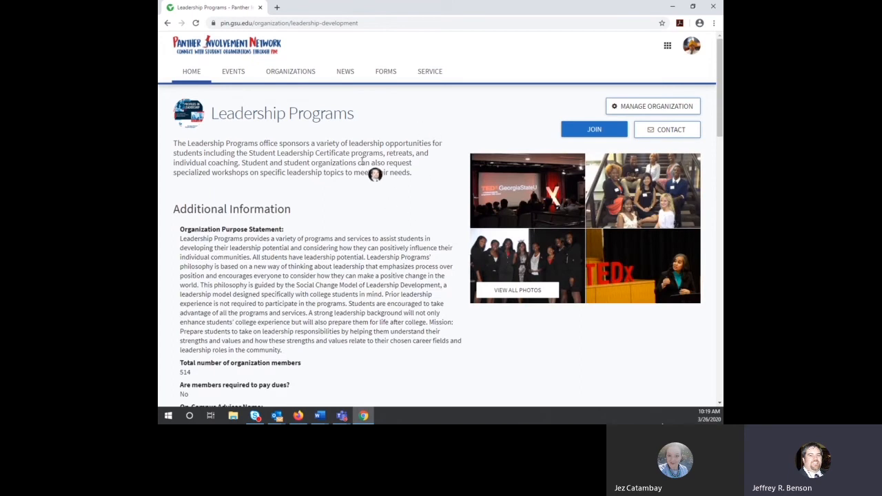
pyautogui.scroll(-3, 376, 169)
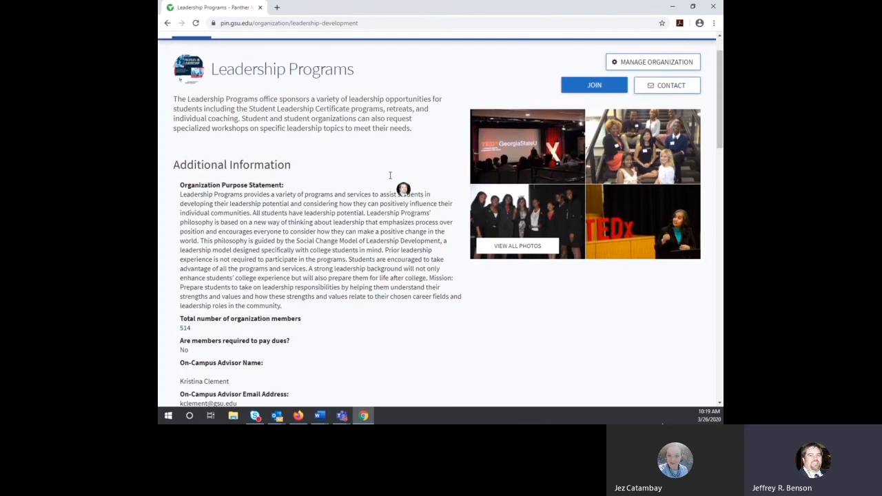
pyautogui.scroll(-5, 390, 178)
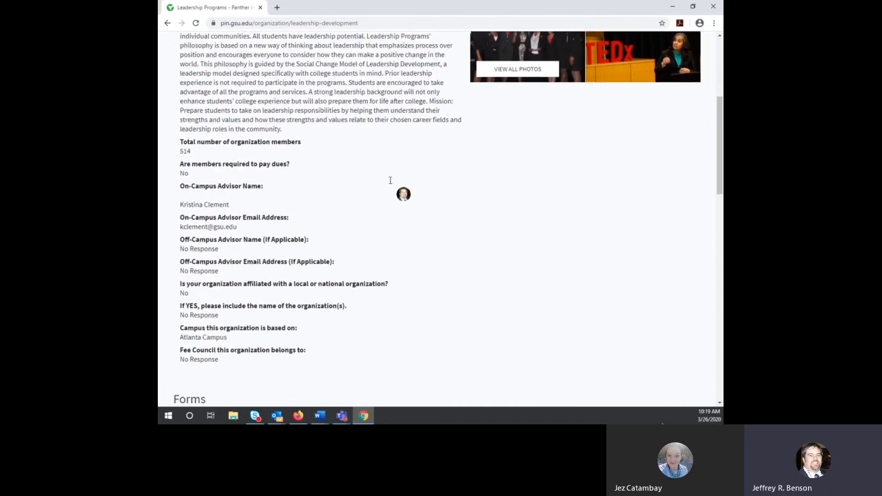
pyautogui.scroll(8, 390, 184)
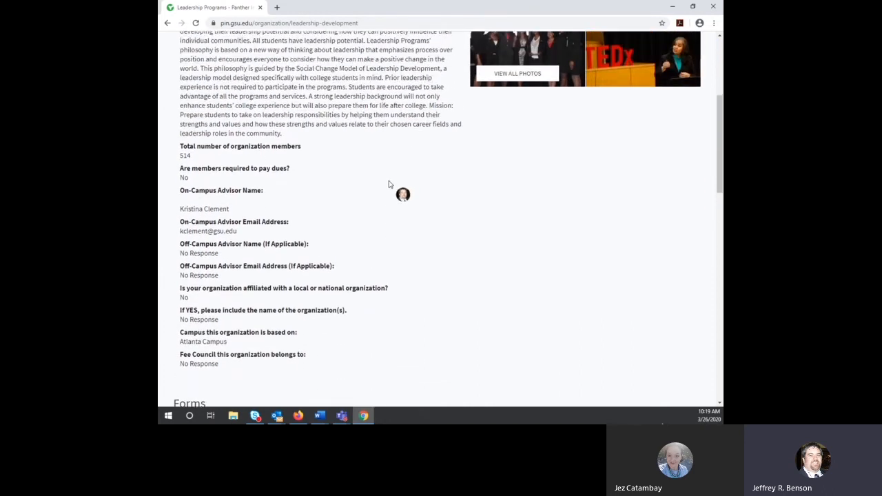
pyautogui.scroll(-4, 382, 172)
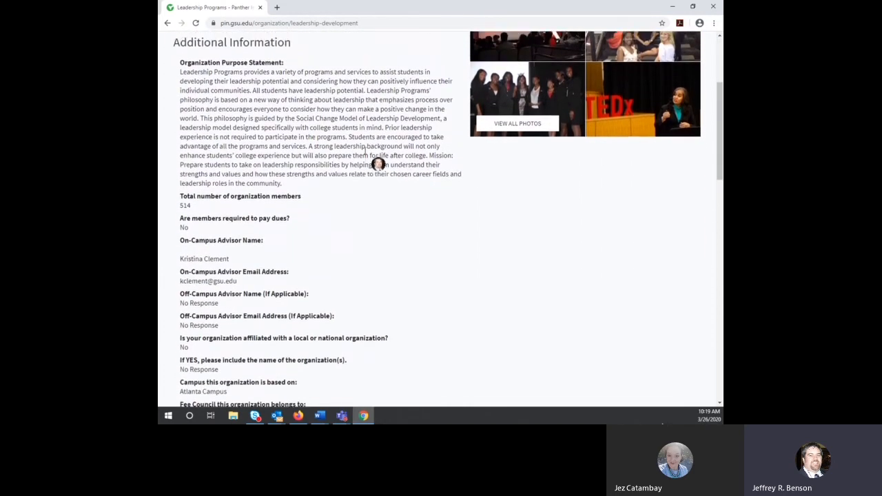
pyautogui.scroll(3, 345, 193)
pyautogui.scroll(-12, 338, 195)
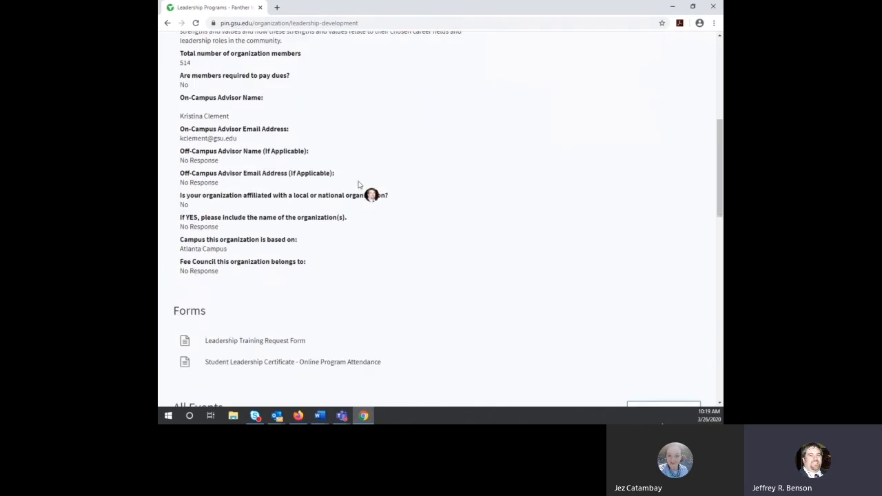
pyautogui.scroll(-3, 404, 151)
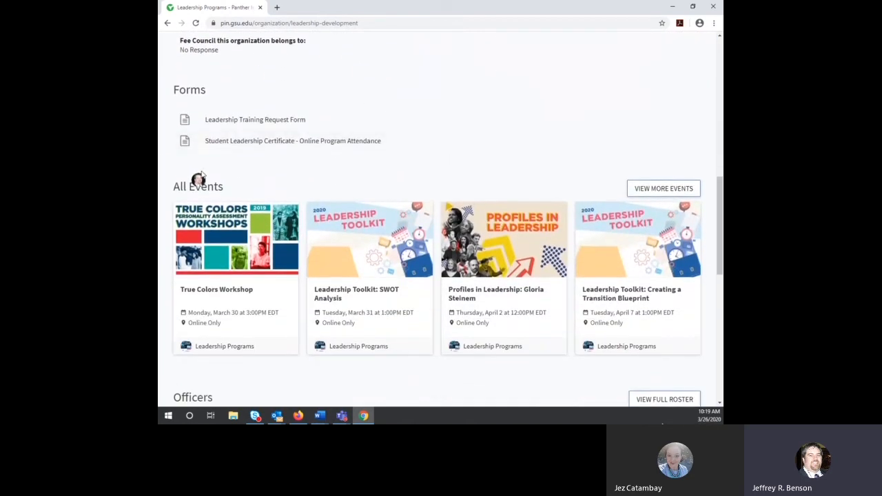
pyautogui.scroll(-6, 531, 124)
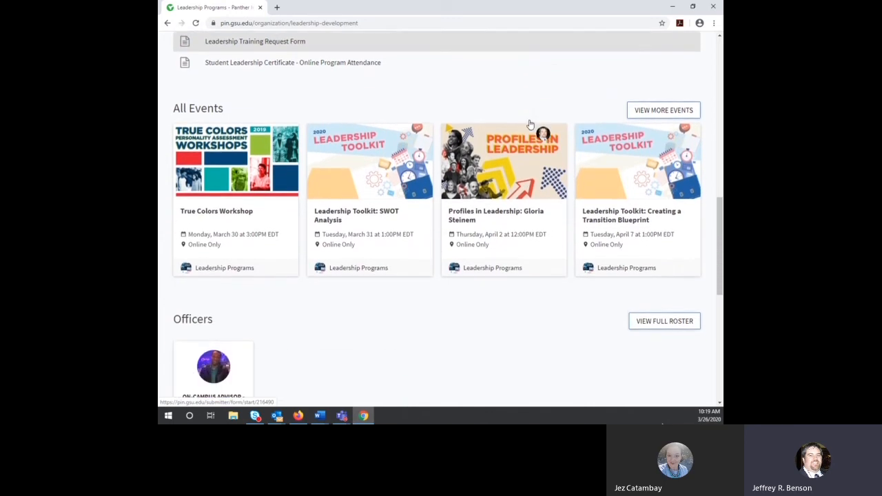
pyautogui.scroll(7, 527, 126)
pyautogui.scroll(-12, 522, 124)
pyautogui.scroll(-6, 522, 124)
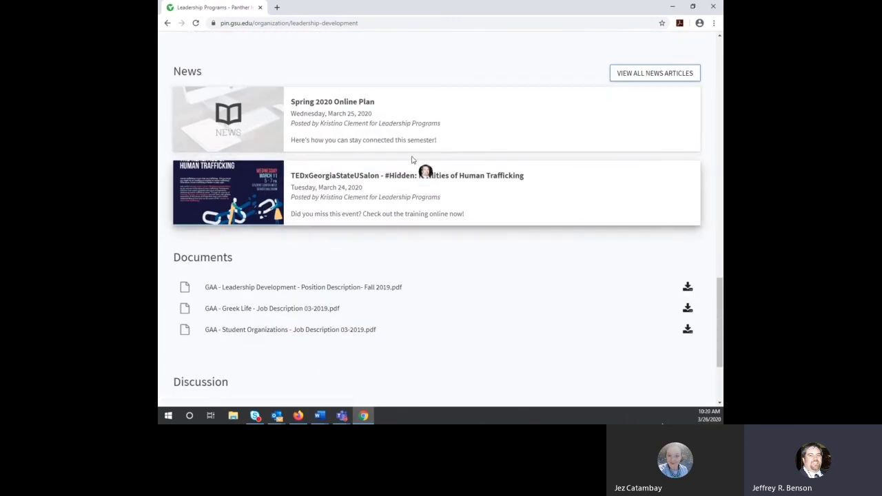
pyautogui.scroll(-3, 400, 221)
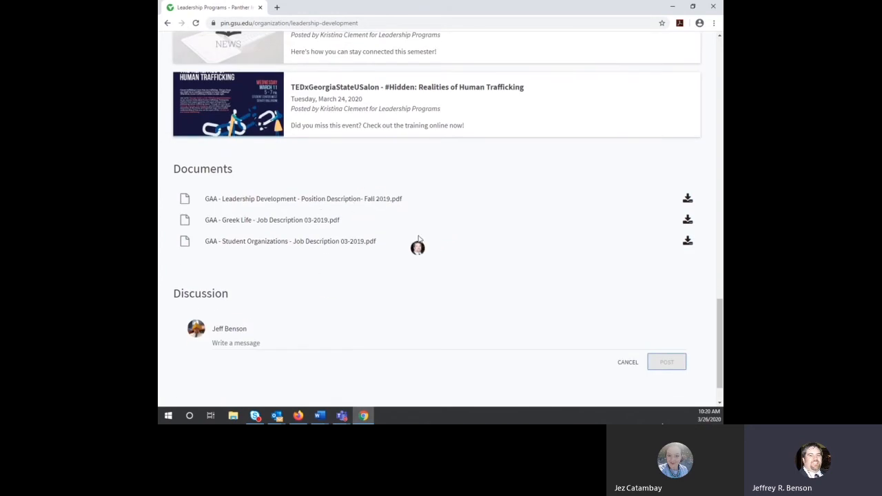
pyautogui.scroll(5, 441, 237)
pyautogui.scroll(20, 444, 234)
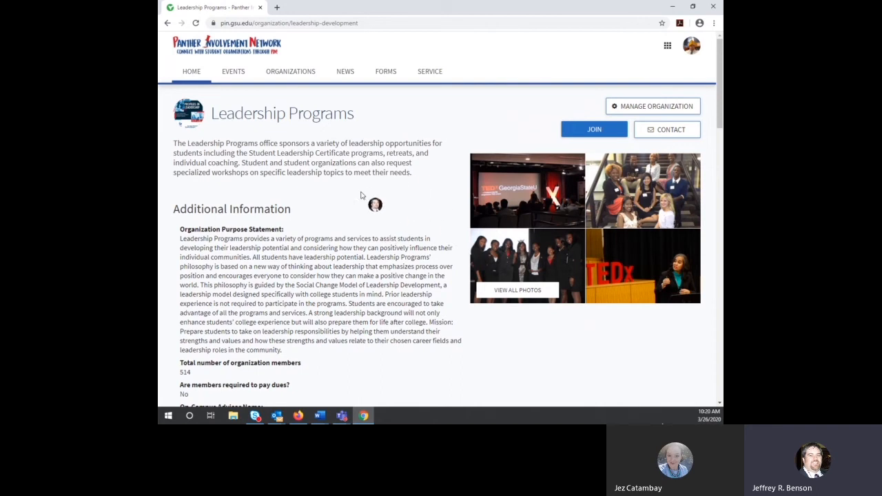
pyautogui.scroll(-6, 392, 189)
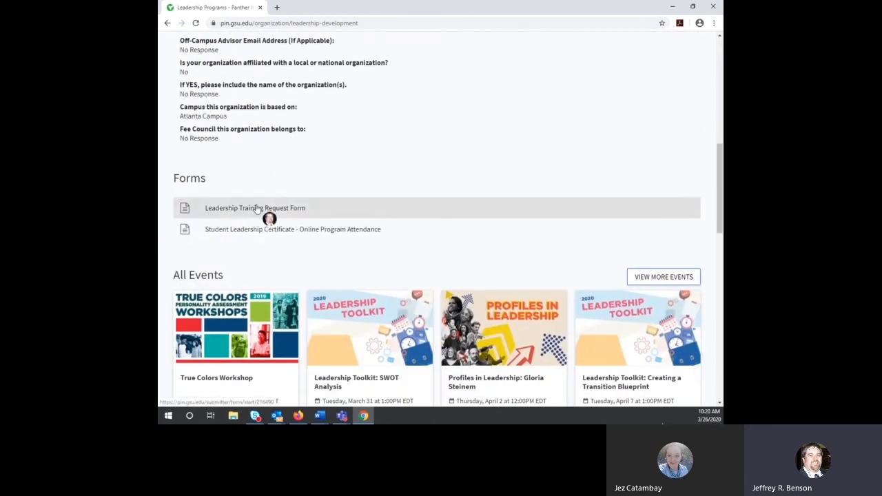
pyautogui.scroll(-2, 303, 228)
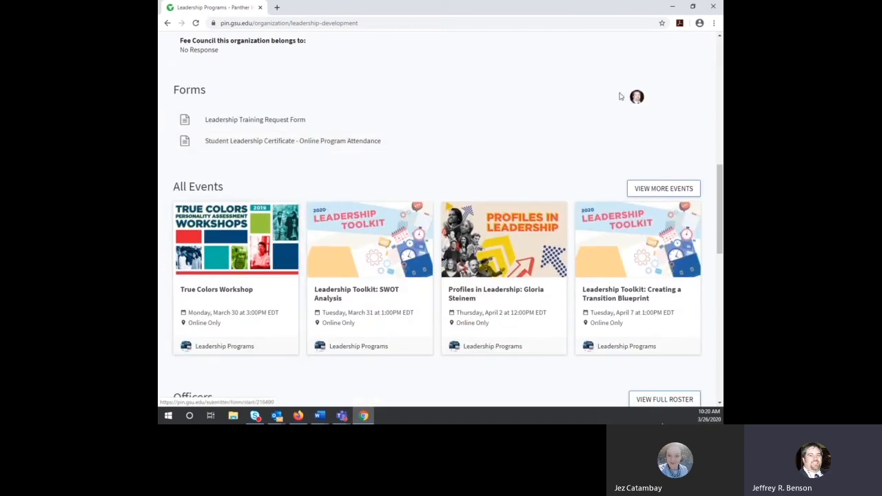
pyautogui.scroll(6, 608, 122)
pyautogui.scroll(-6, 404, 197)
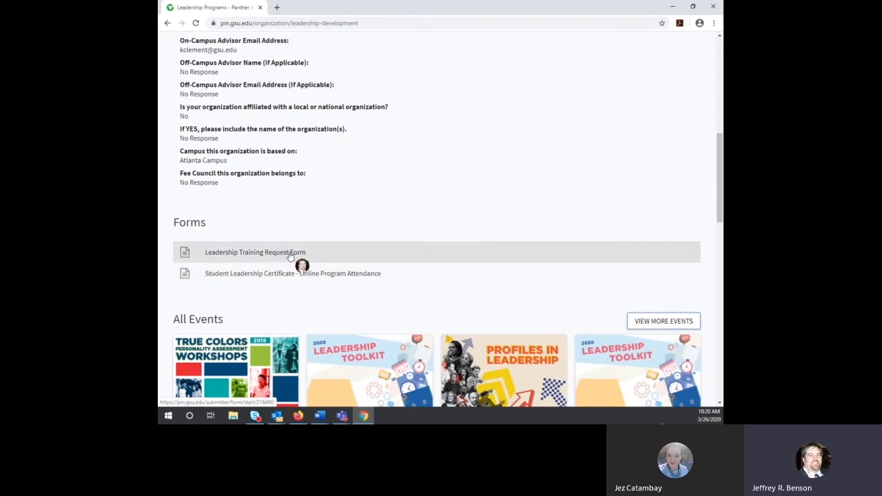
pyautogui.scroll(6, 357, 246)
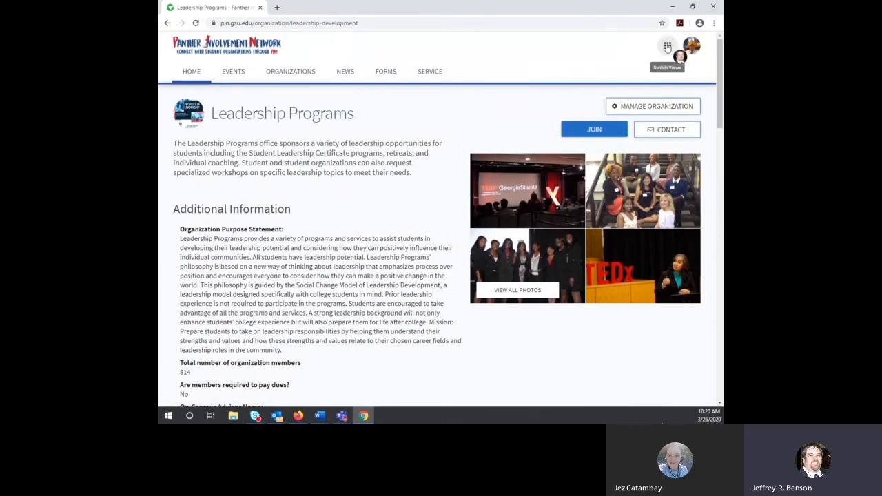
# Step: Open and close the Switch Views menu without changing views
pyautogui.click(666, 46)
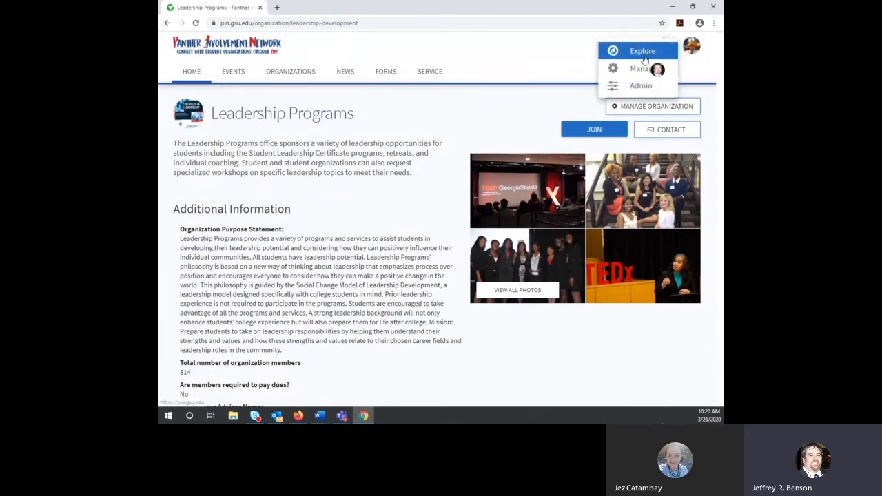
pyautogui.click(476, 108)
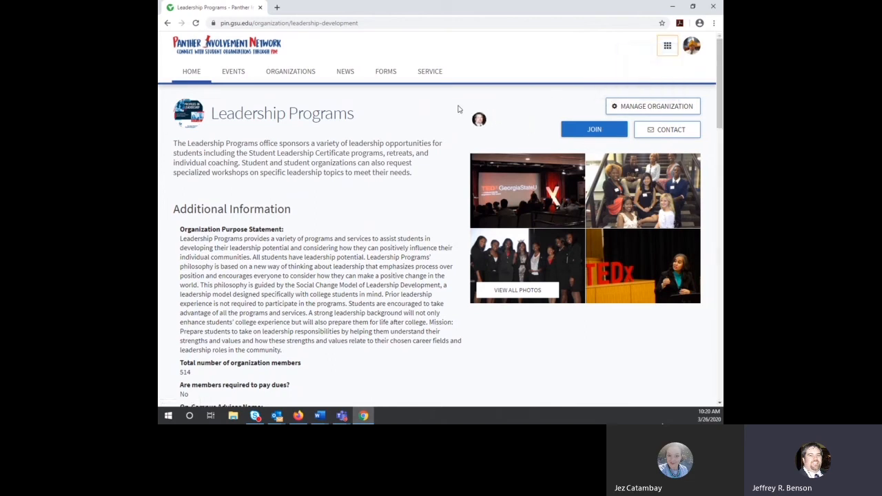
pyautogui.click(667, 45)
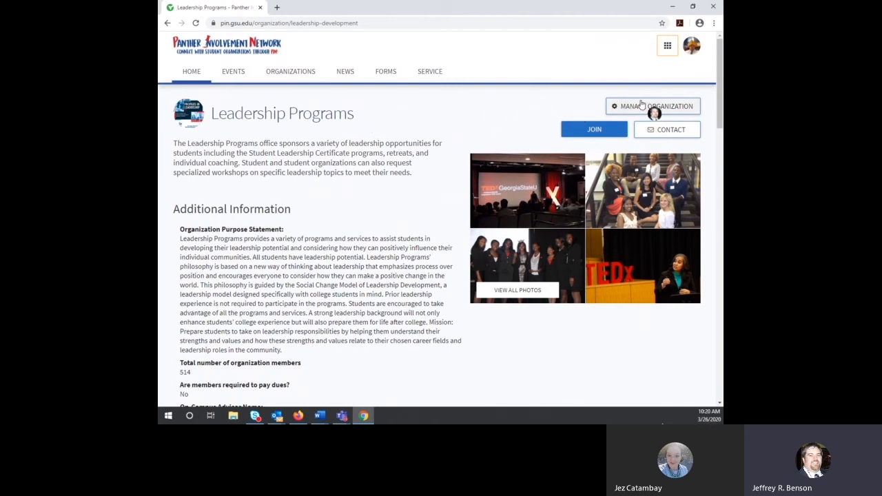
# Step: Open Manage Organization in a new tab and go to the Leadership Programs Roster
pyautogui.click(637, 107)
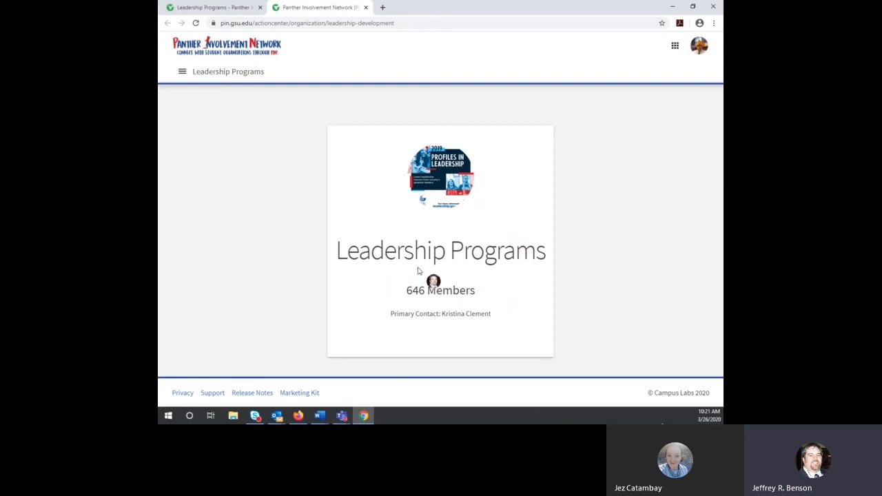
pyautogui.click(183, 73)
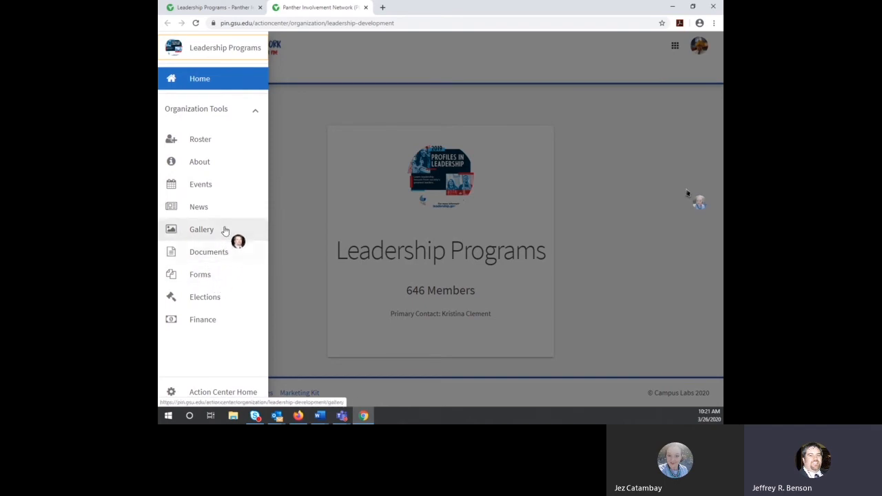
pyautogui.click(196, 146)
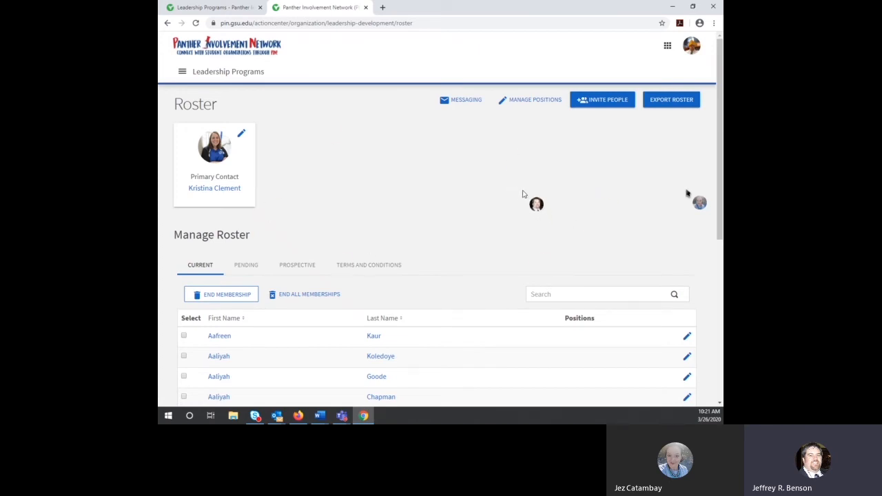
pyautogui.scroll(-3, 523, 193)
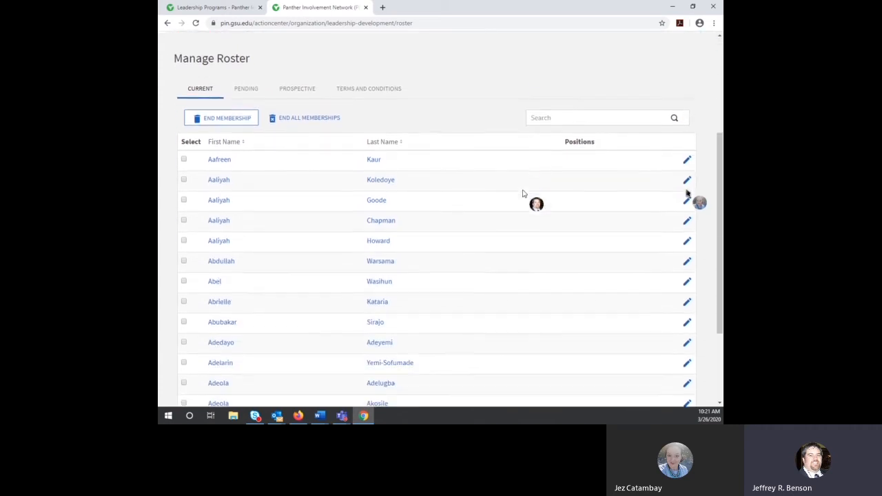
pyautogui.scroll(-2, 522, 194)
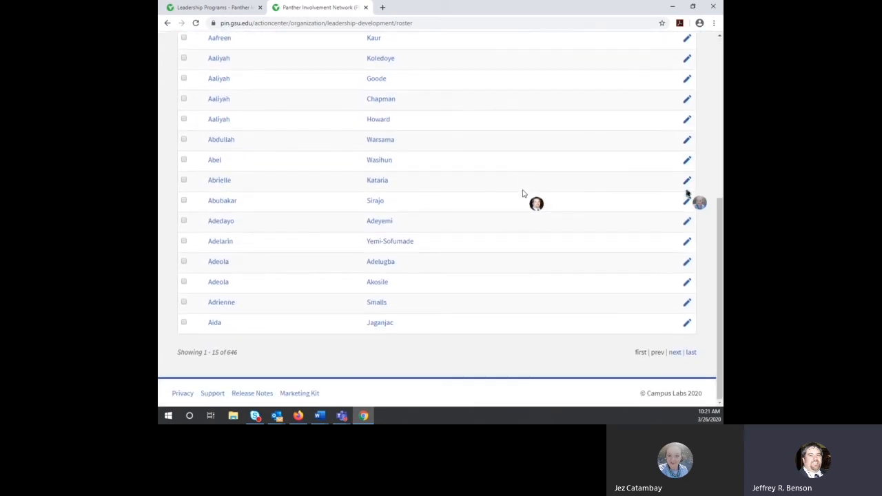
pyautogui.scroll(5, 522, 193)
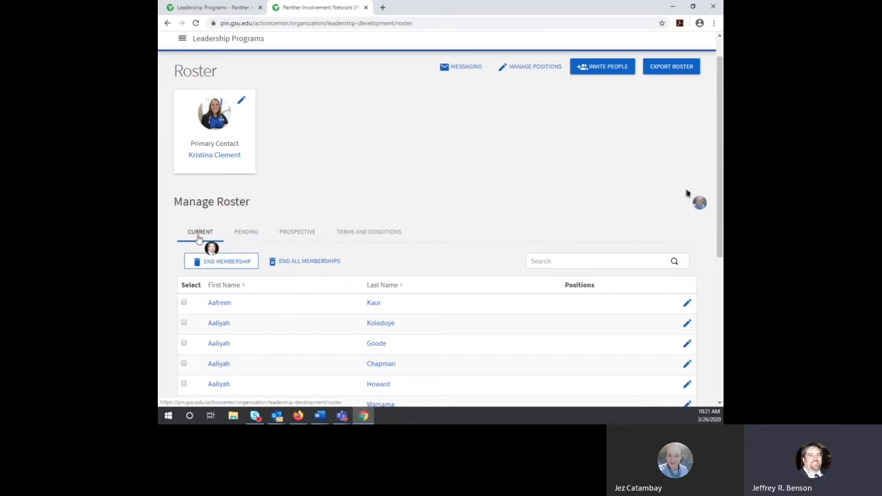
pyautogui.scroll(-2, 243, 255)
pyautogui.scroll(-1, 243, 255)
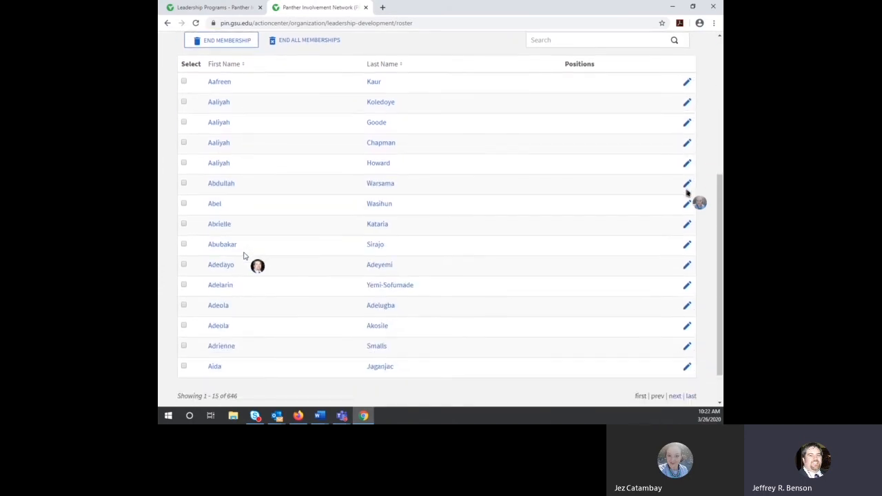
pyautogui.scroll(-1, 244, 255)
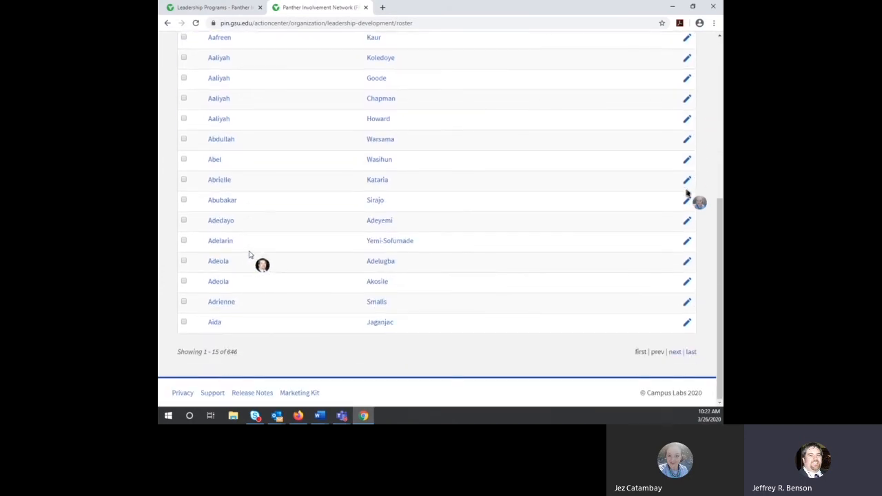
pyautogui.scroll(4, 254, 258)
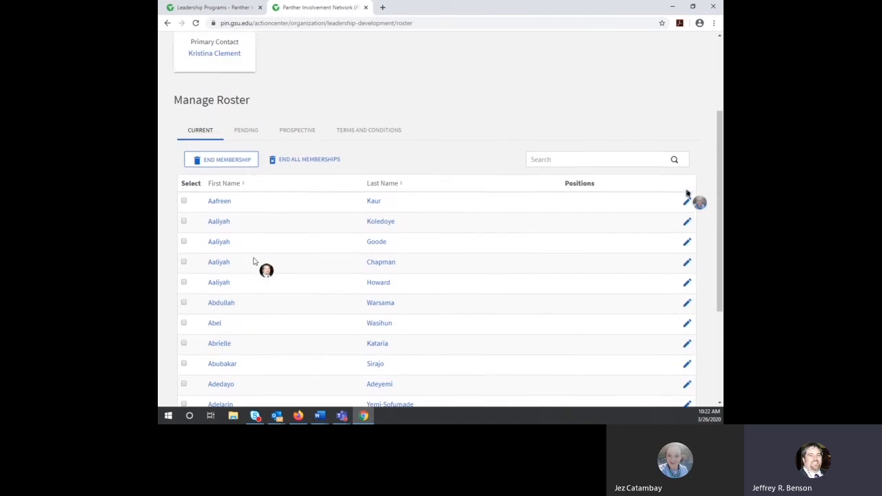
pyautogui.scroll(1, 366, 154)
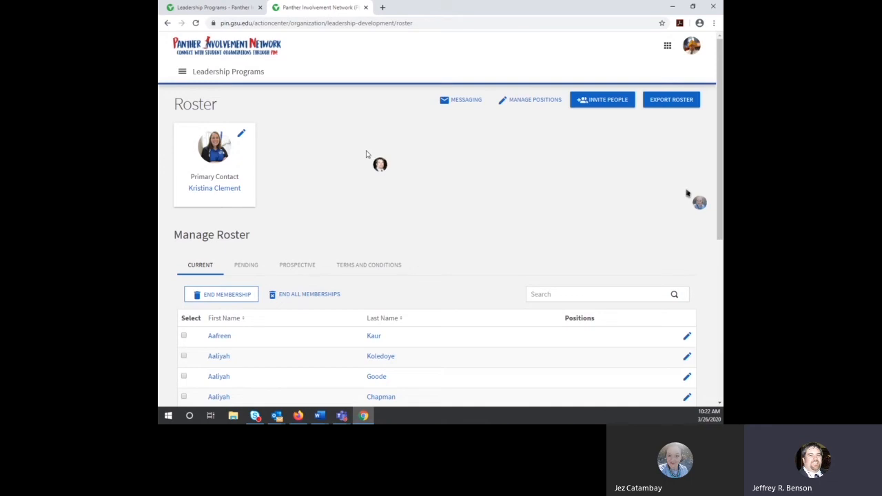
pyautogui.scroll(-5, 366, 154)
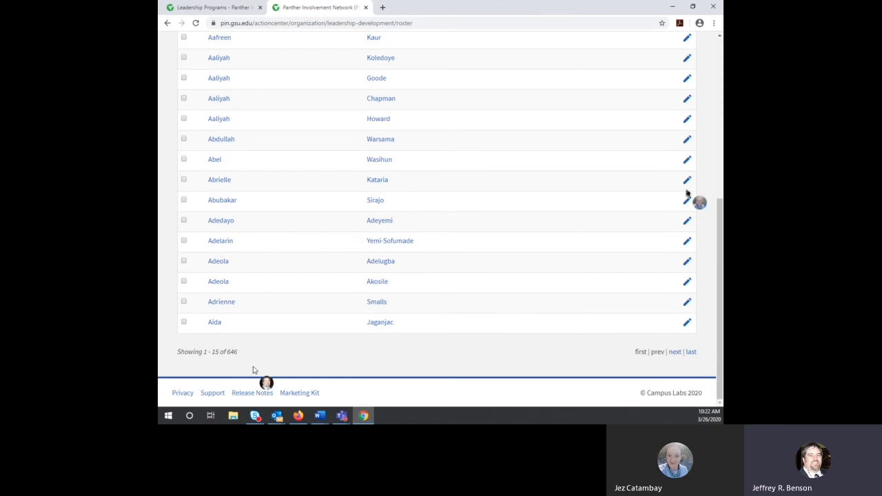
pyautogui.scroll(3, 256, 340)
pyautogui.scroll(1, 264, 339)
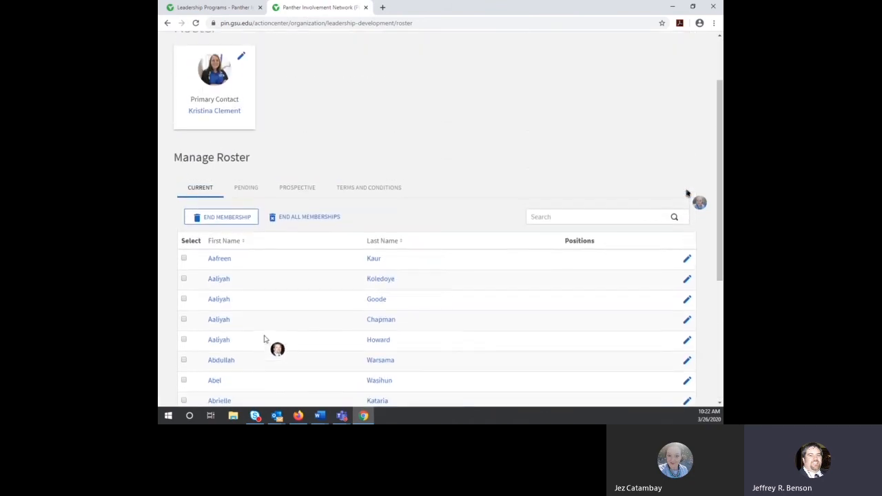
# Step: Show the roster's Pending tab and scroll through its invitations
pyautogui.click(245, 189)
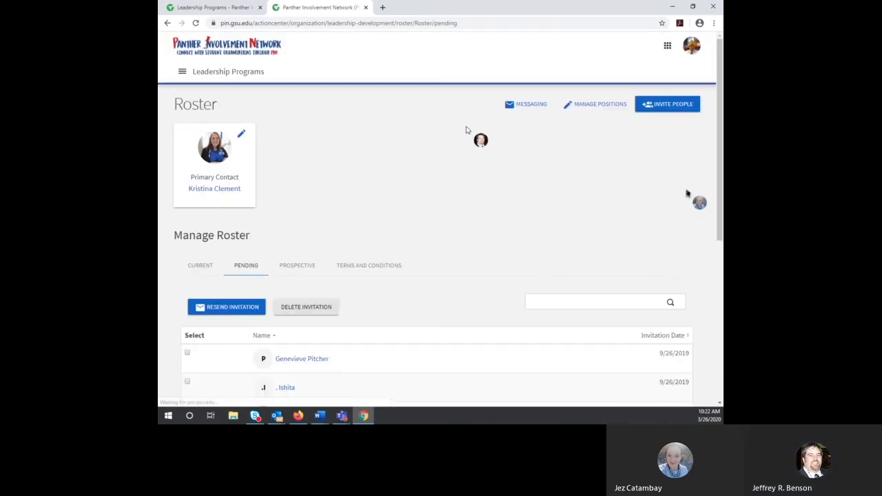
pyautogui.scroll(-3, 463, 140)
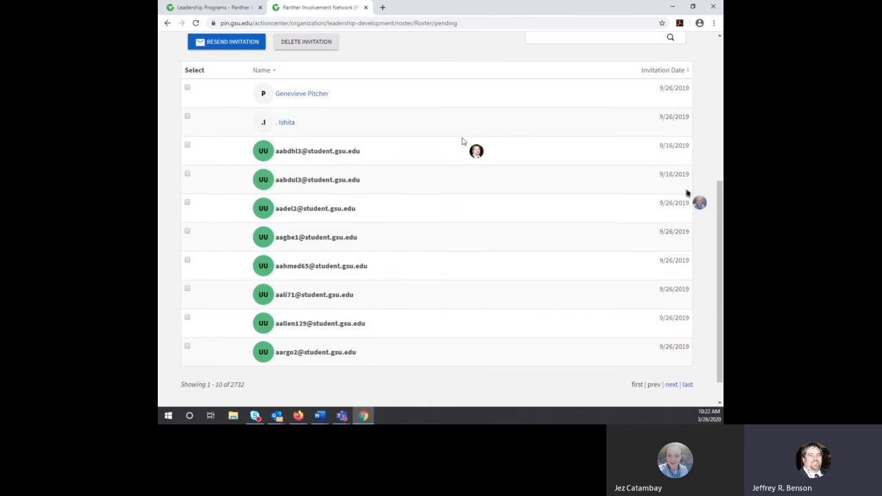
pyautogui.scroll(-1, 398, 114)
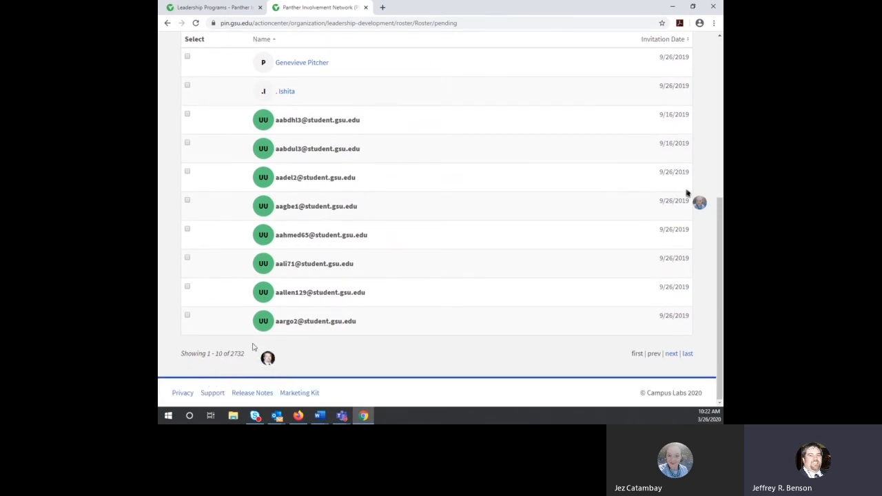
pyautogui.scroll(1, 268, 346)
pyautogui.scroll(3, 310, 343)
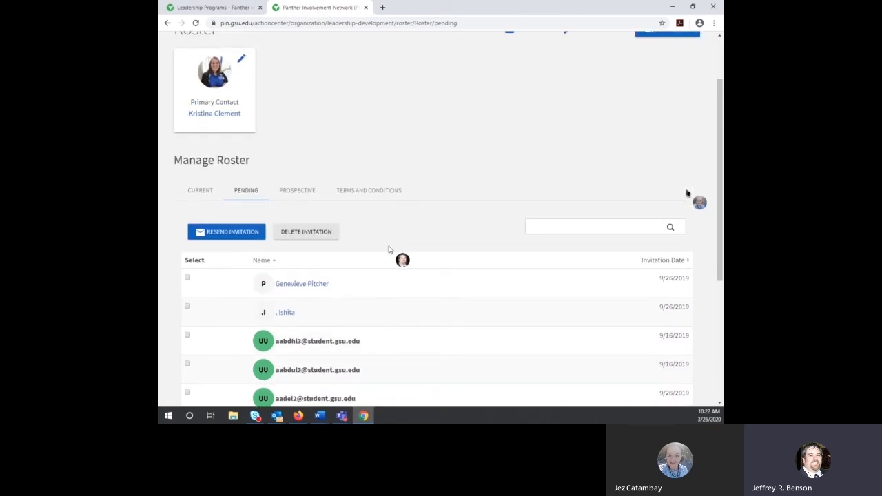
pyautogui.scroll(1, 398, 242)
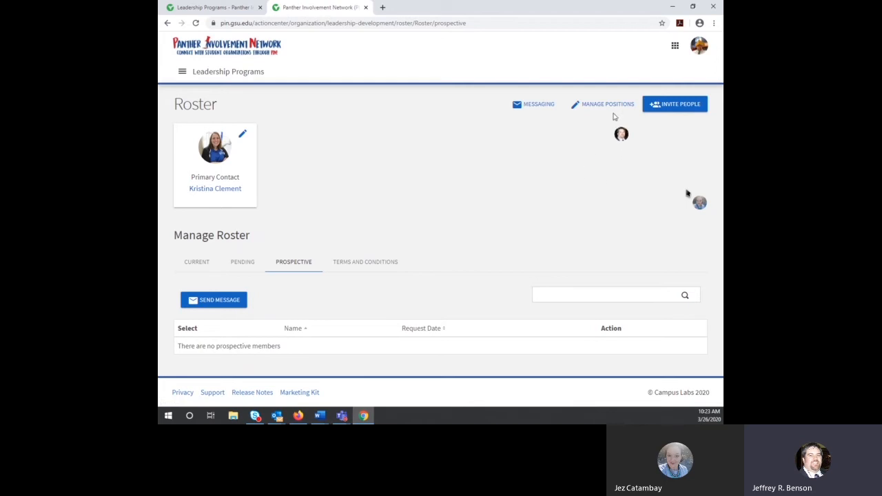
# Step: Open Manage Positions from the Roster page to list the seven positions
pyautogui.click(600, 106)
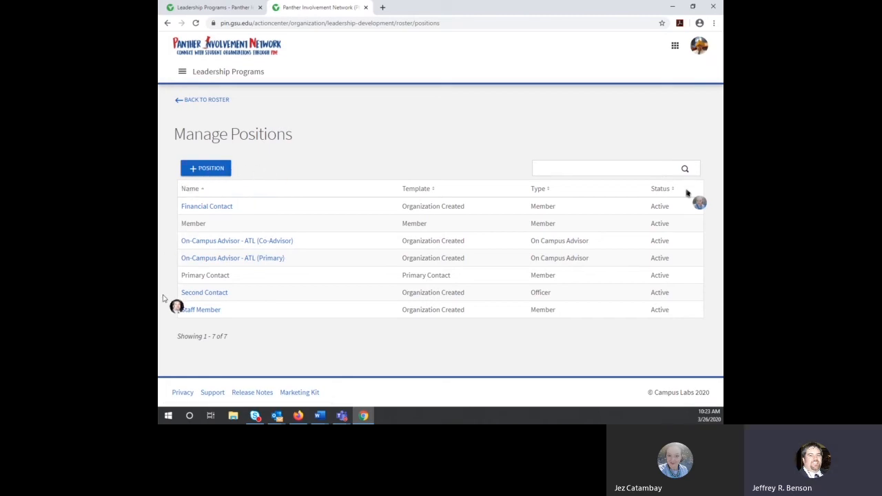
# Step: Open the Staff Member position and review the Position Type options, keeping Member
pyautogui.click(206, 310)
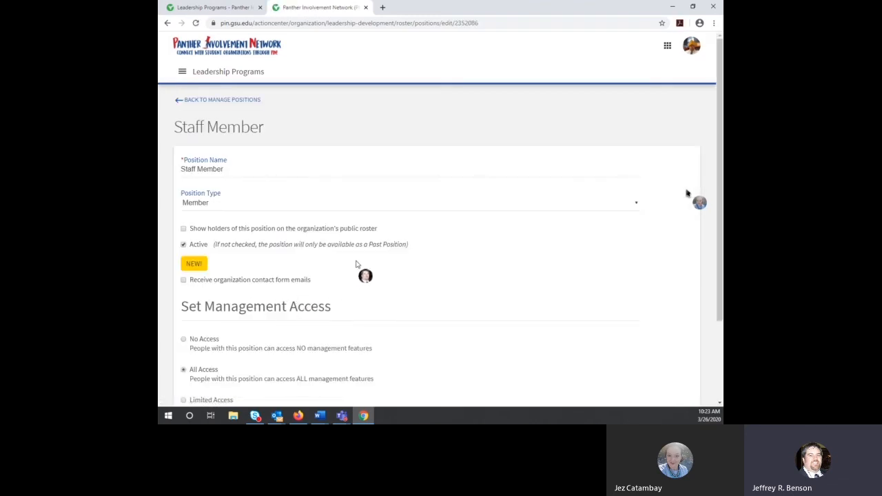
pyautogui.scroll(-3, 357, 261)
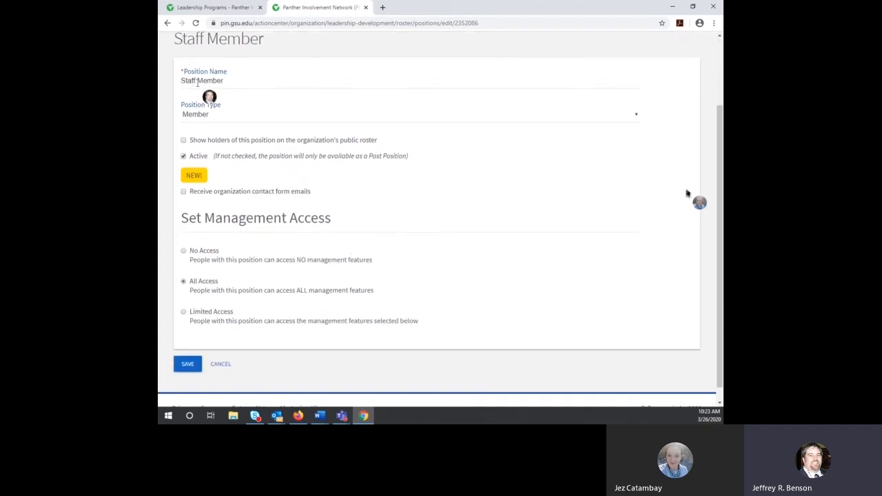
pyautogui.click(259, 118)
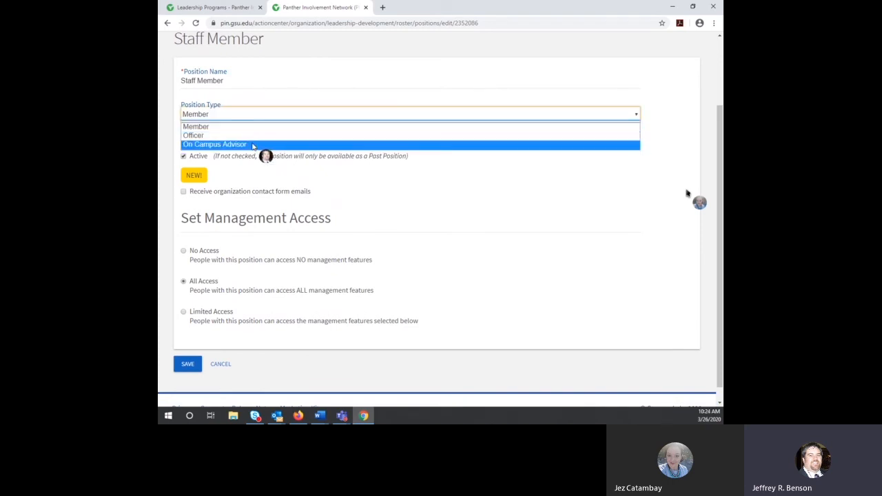
pyautogui.click(251, 115)
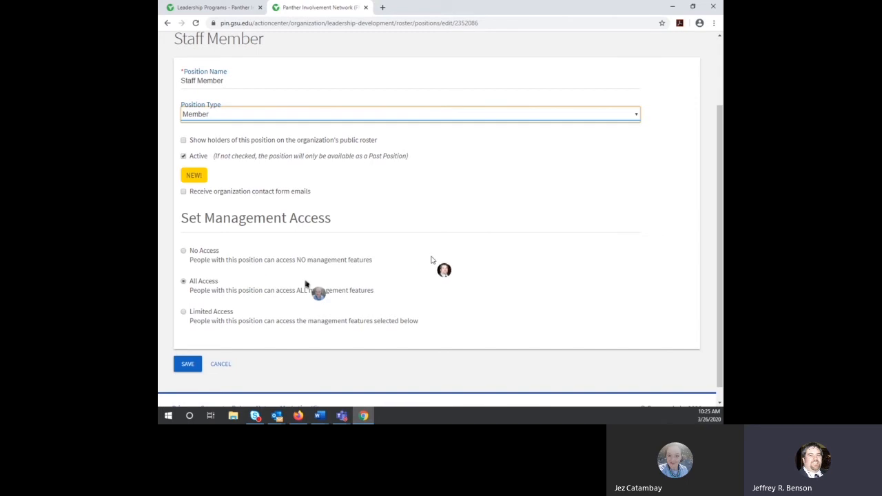
pyautogui.scroll(-1, 433, 259)
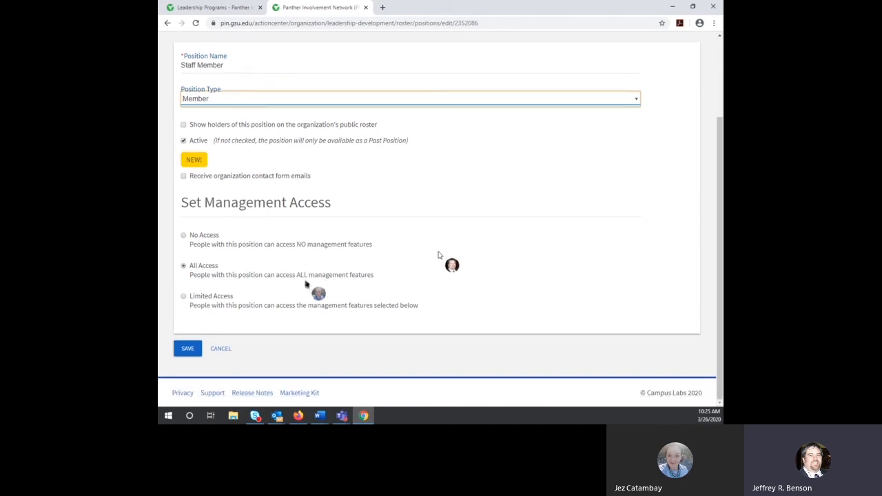
# Step: Switch the Staff Member position from All Access to Limited Access
pyautogui.click(184, 297)
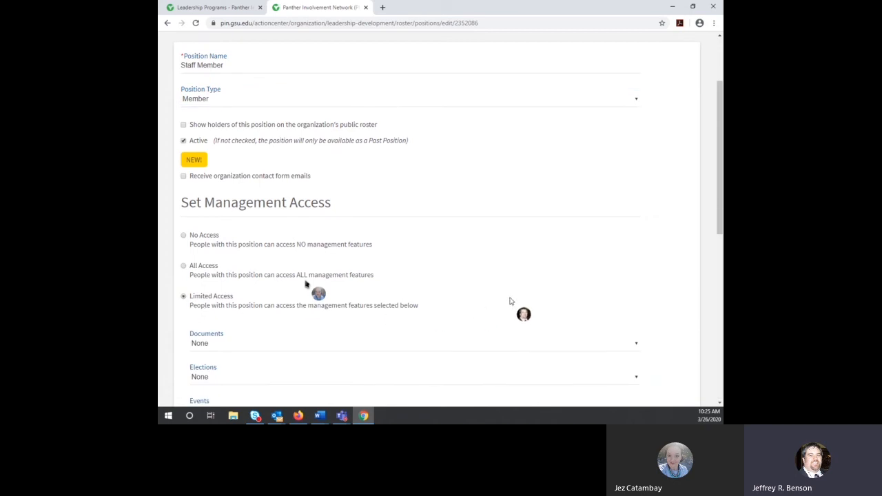
pyautogui.scroll(-1, 306, 284)
pyautogui.scroll(-3, 446, 253)
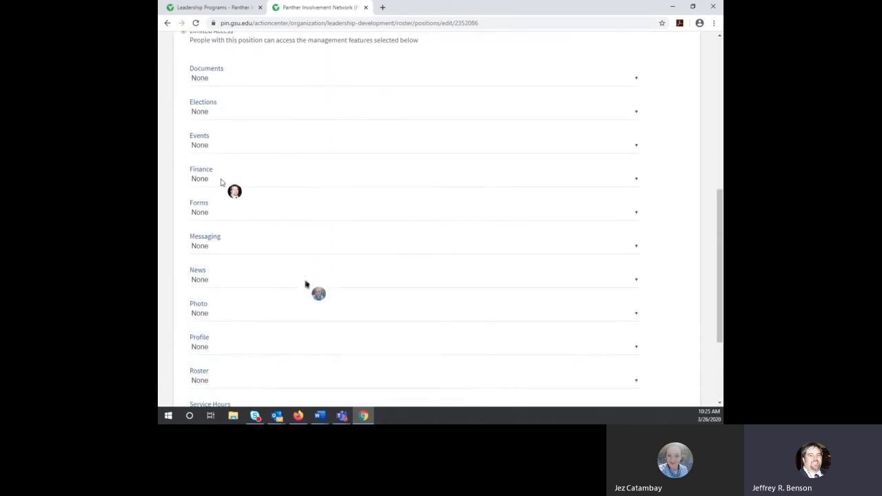
pyautogui.scroll(2, 221, 177)
pyautogui.scroll(-1, 413, 147)
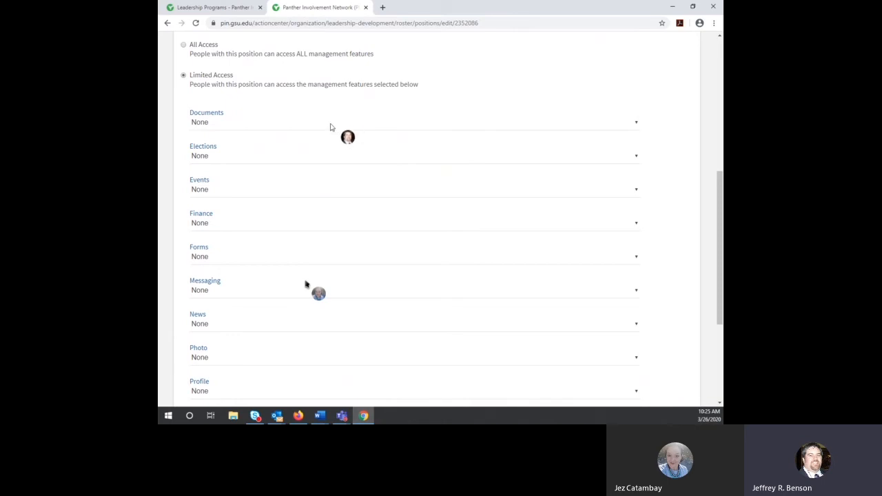
pyautogui.scroll(3, 321, 126)
pyautogui.scroll(1, 386, 144)
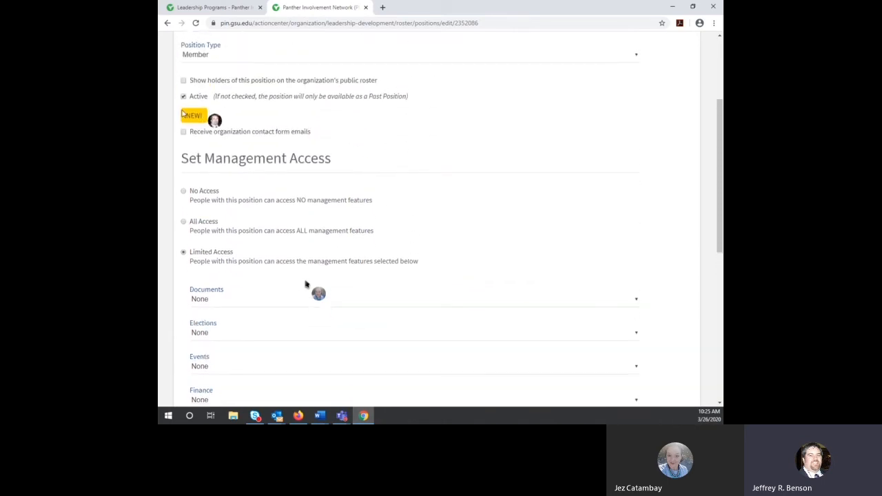
pyautogui.scroll(-3, 228, 231)
pyautogui.scroll(-2, 224, 228)
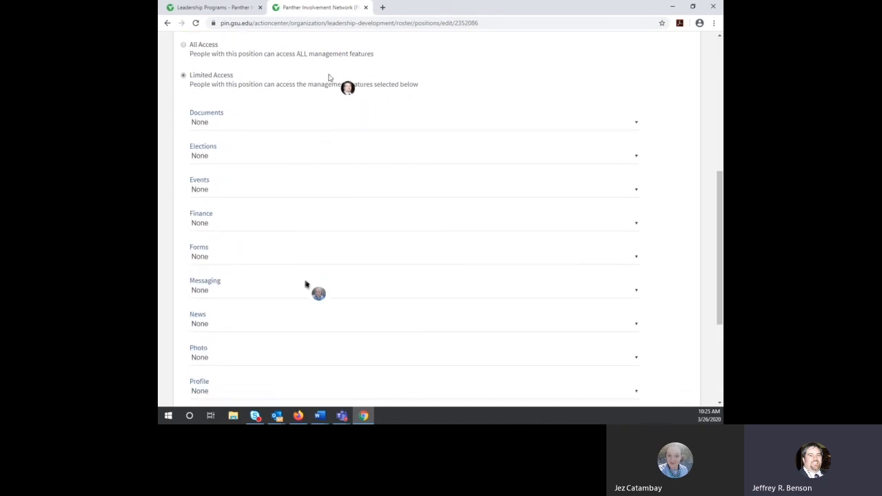
# Step: Grant Full access for Events, Messaging and Forms
pyautogui.click(216, 189)
pyautogui.click(215, 219)
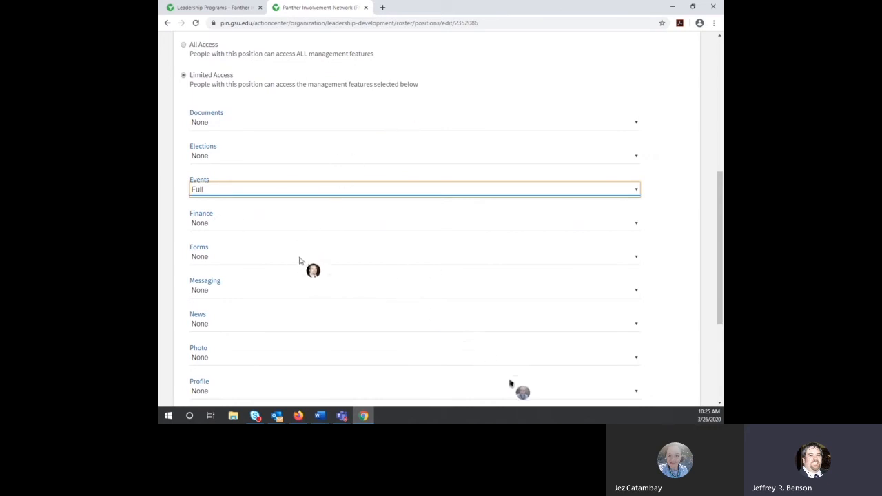
pyautogui.click(250, 290)
pyautogui.click(244, 321)
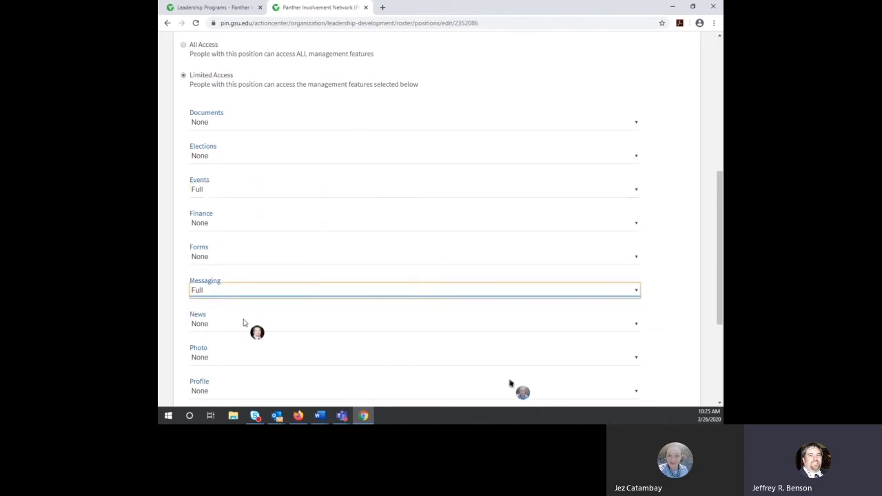
pyautogui.click(286, 259)
pyautogui.click(281, 288)
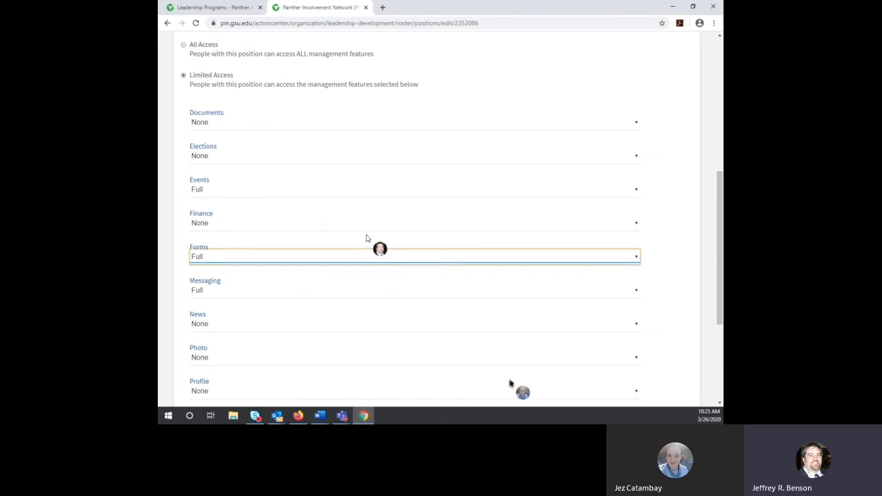
pyautogui.scroll(-3, 366, 238)
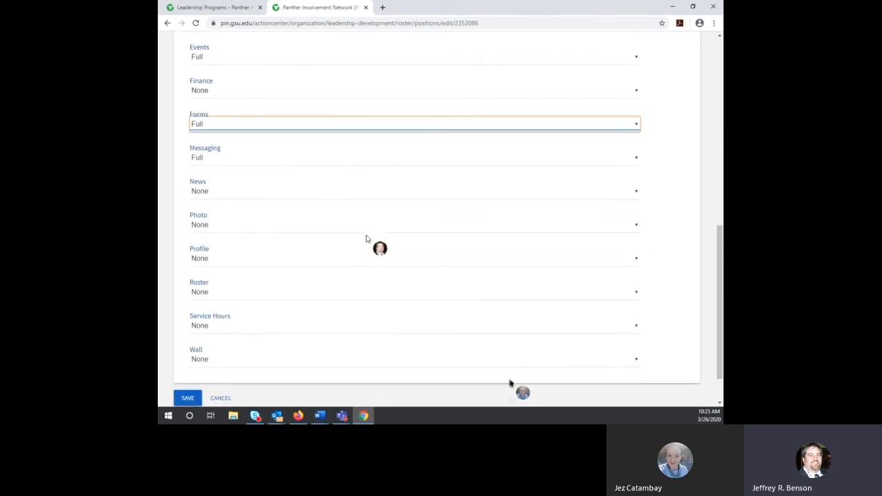
pyautogui.scroll(4, 293, 270)
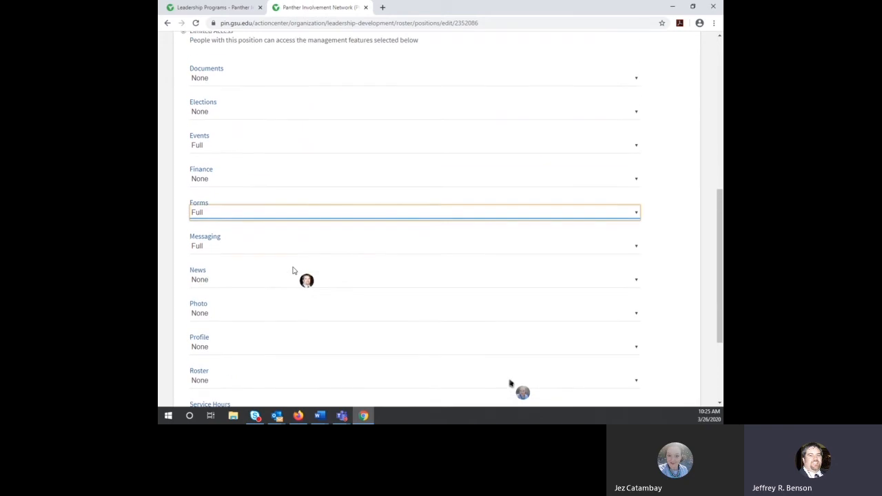
pyautogui.scroll(-5, 292, 270)
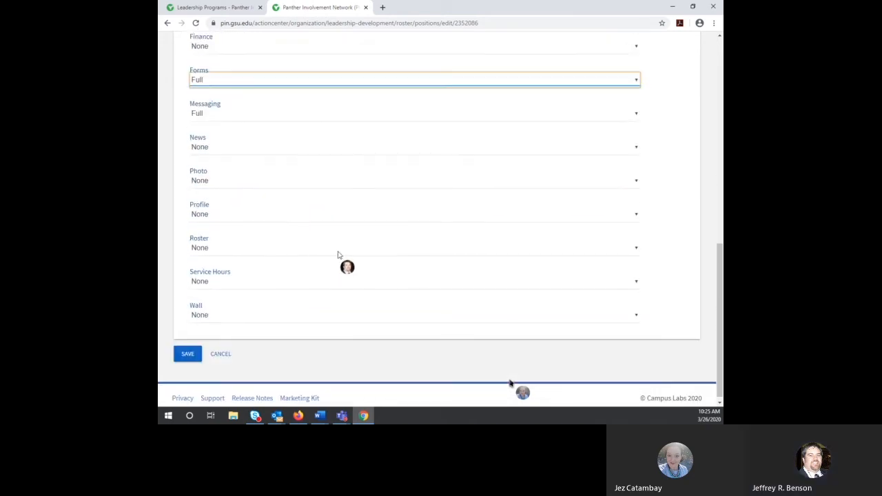
# Step: Discard the Staff Member edits, cancel a drafted 'Fall 2020' position, and return to the roster
pyautogui.click(225, 356)
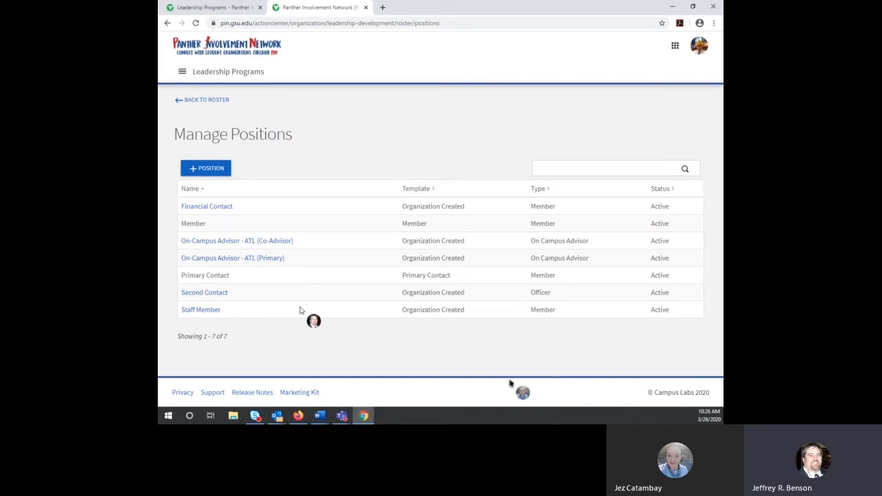
pyautogui.click(210, 168)
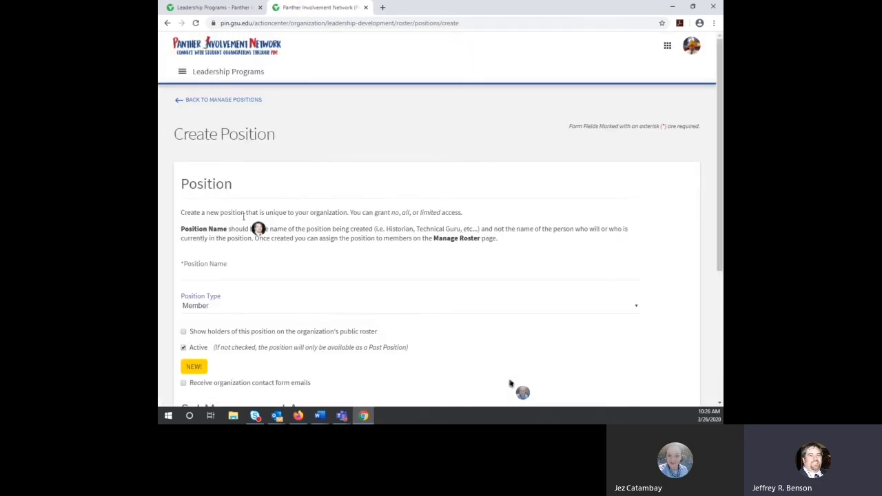
pyautogui.scroll(-1, 251, 241)
pyautogui.click(257, 179)
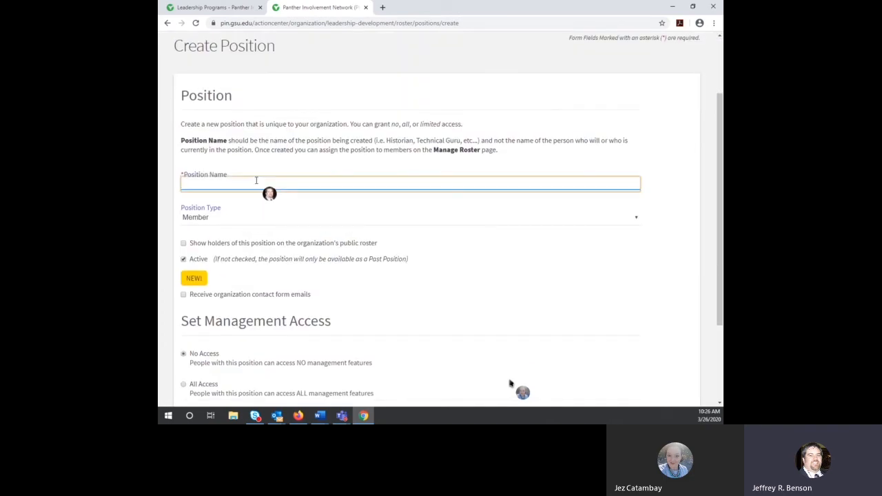
pyautogui.write('Fall 2020')
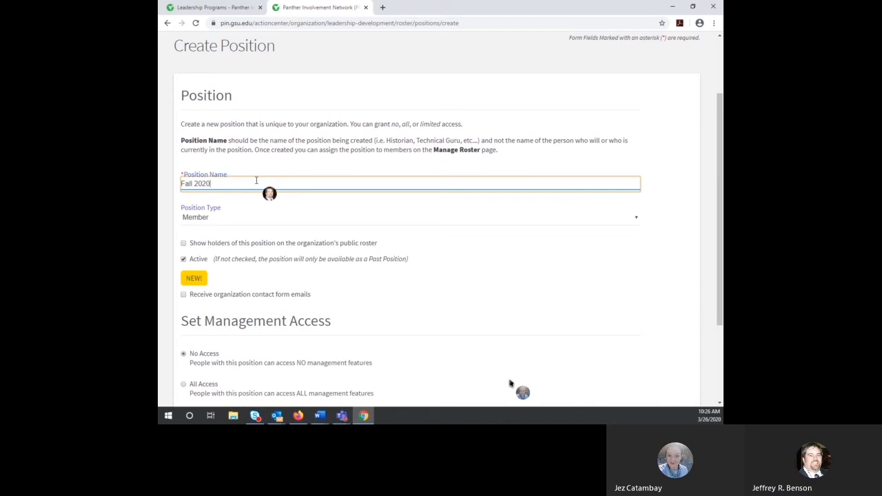
pyautogui.scroll(-1, 410, 221)
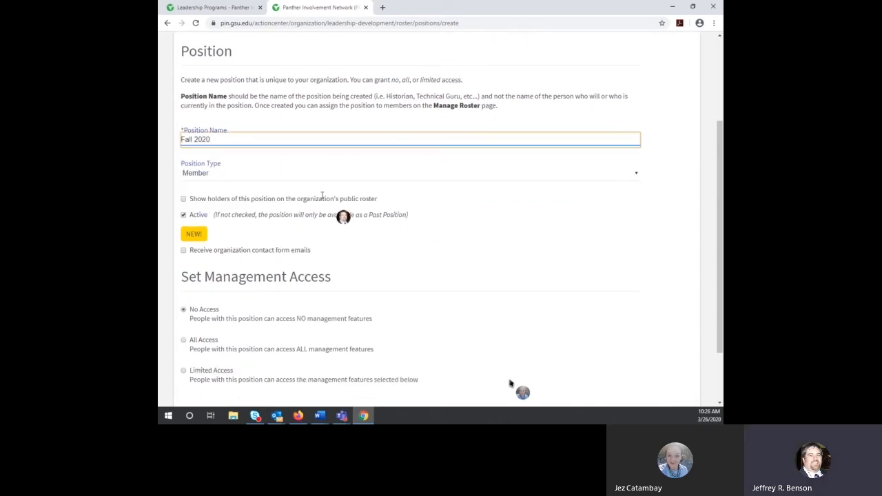
pyautogui.scroll(-2, 213, 176)
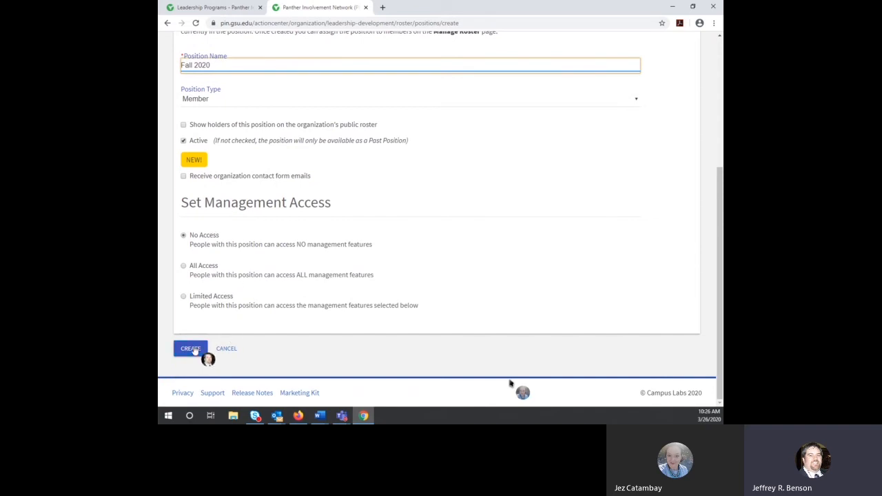
pyautogui.click(228, 351)
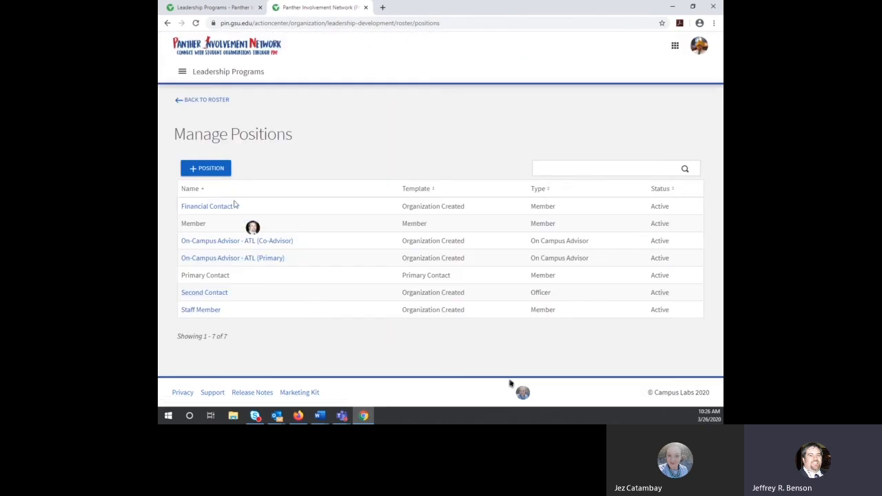
pyautogui.click(210, 102)
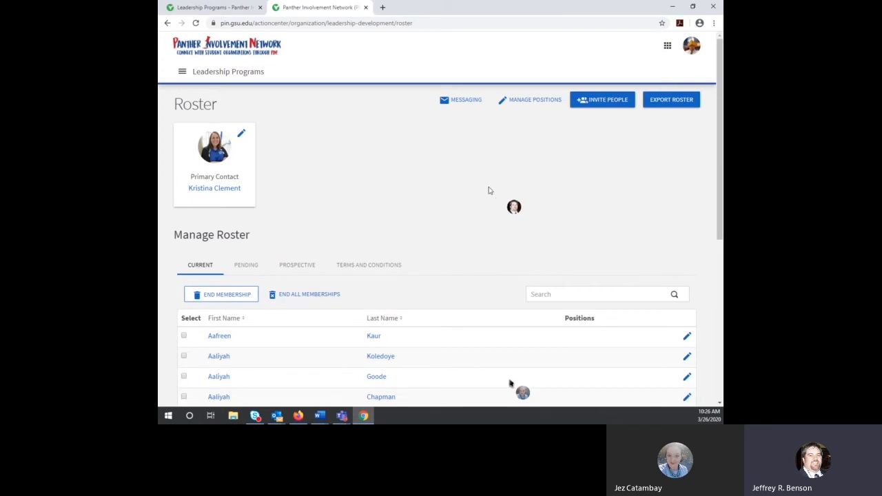
# Step: Tick Staff Member for the first roster member, cancel without saving, and go to Invite People
pyautogui.scroll(-1, 443, 227)
pyautogui.scroll(-1, 442, 227)
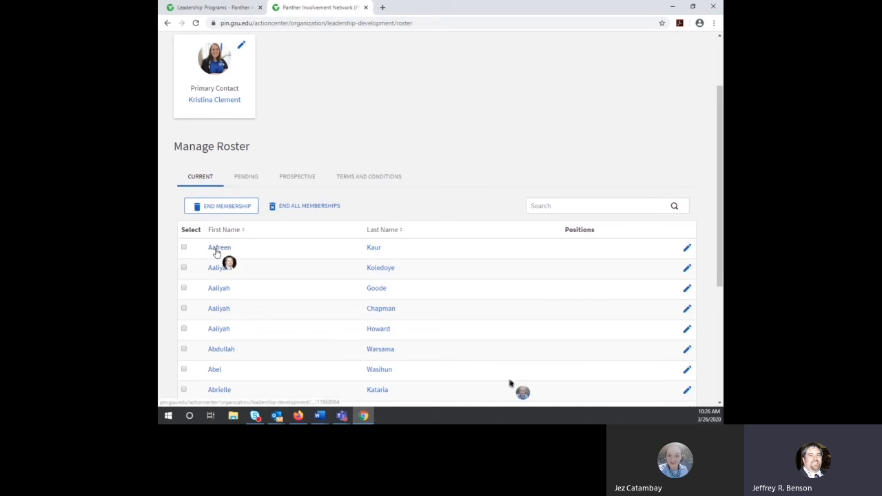
pyautogui.click(688, 250)
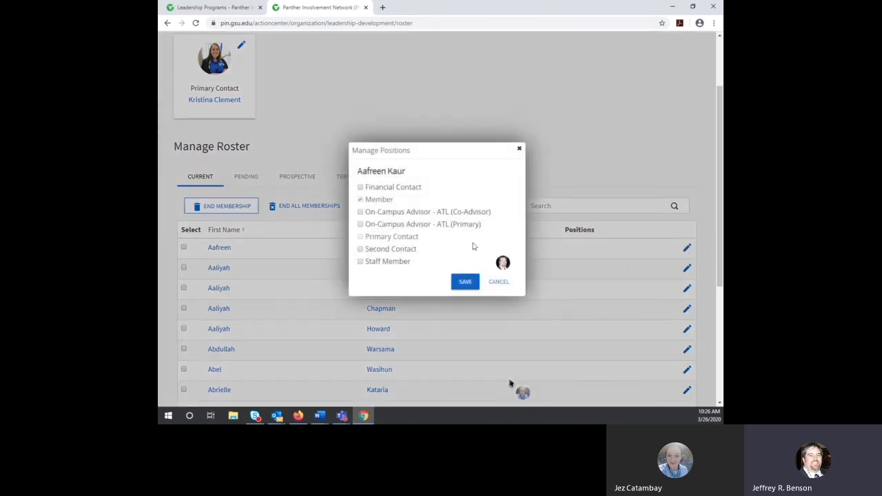
pyautogui.click(359, 261)
pyautogui.click(498, 283)
pyautogui.scroll(2, 508, 256)
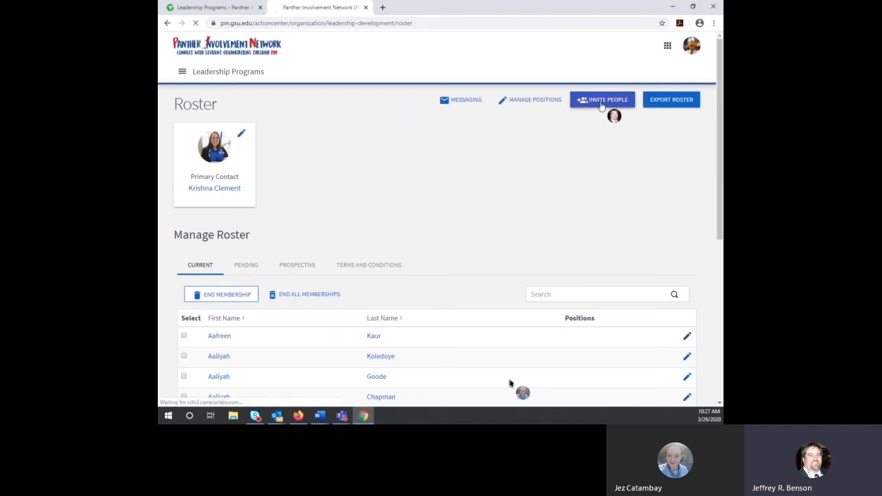
pyautogui.click(601, 102)
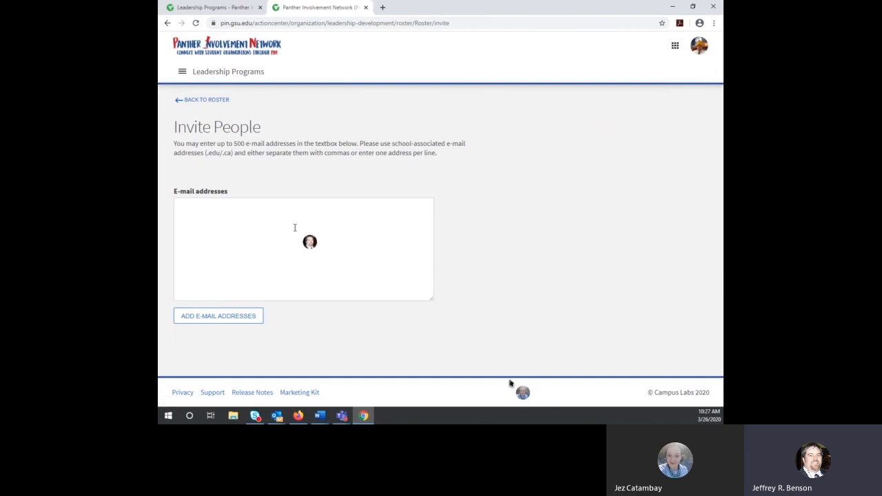
# Step: Enter an invitee's e-mail address and add it to the invitation list
pyautogui.click(241, 215)
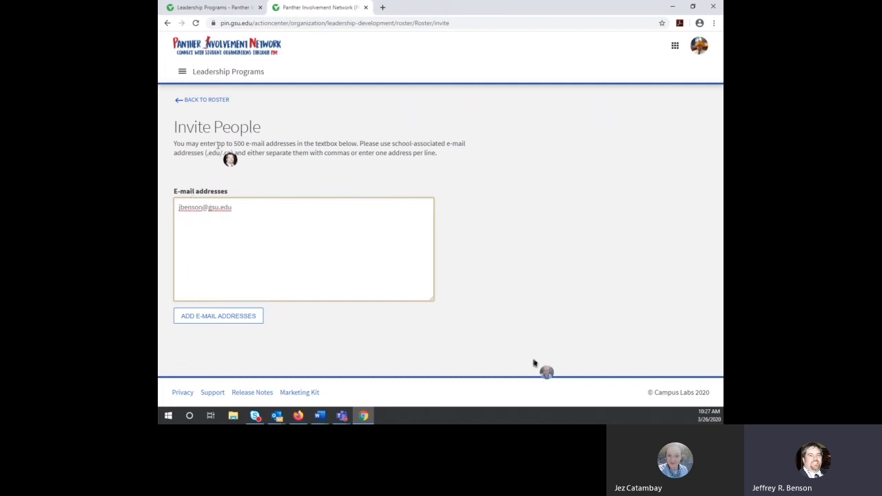
pyautogui.moveTo(226, 144); pyautogui.dragTo(297, 143)
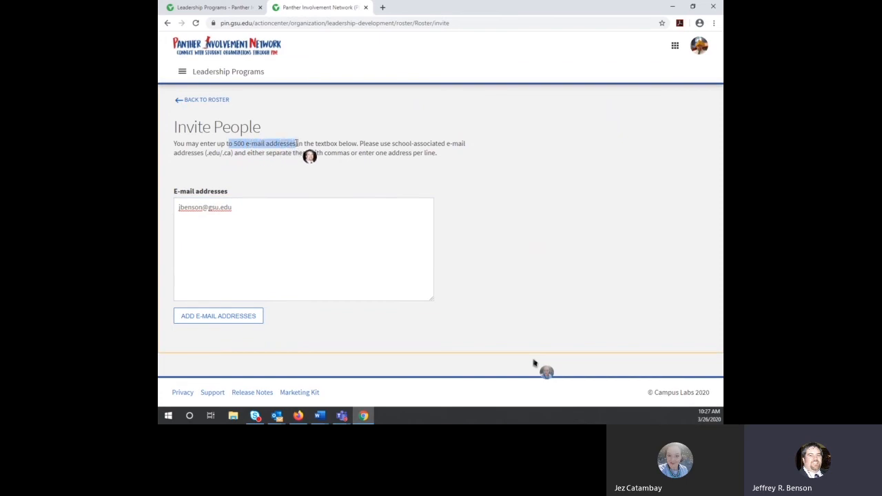
pyautogui.click(227, 318)
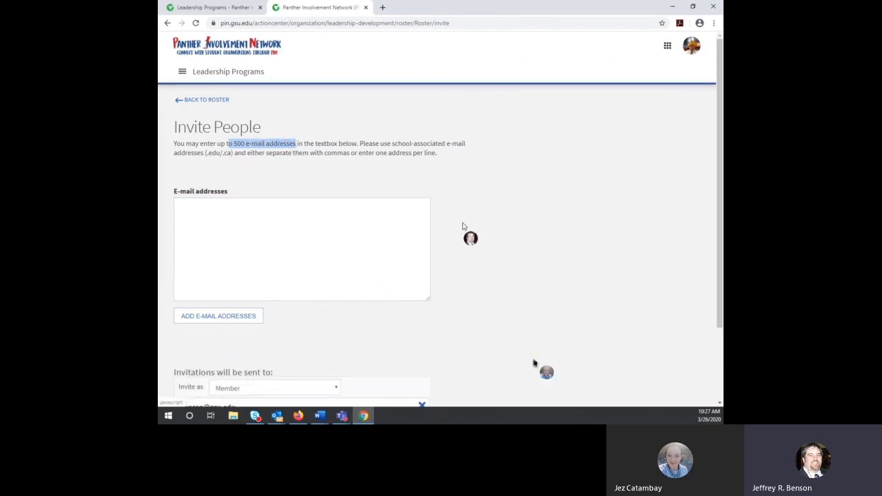
pyautogui.scroll(-3, 368, 291)
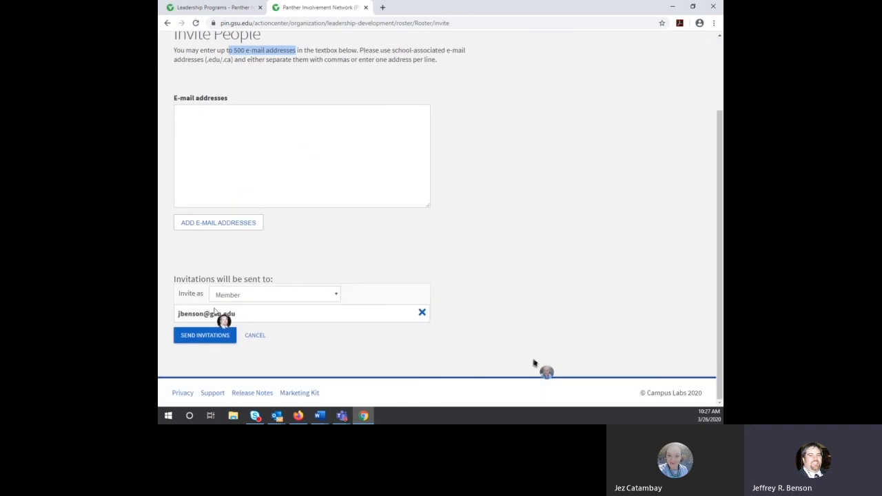
# Step: Set Invite as to Staff Member, then cancel the invitation without sending it
pyautogui.click(250, 295)
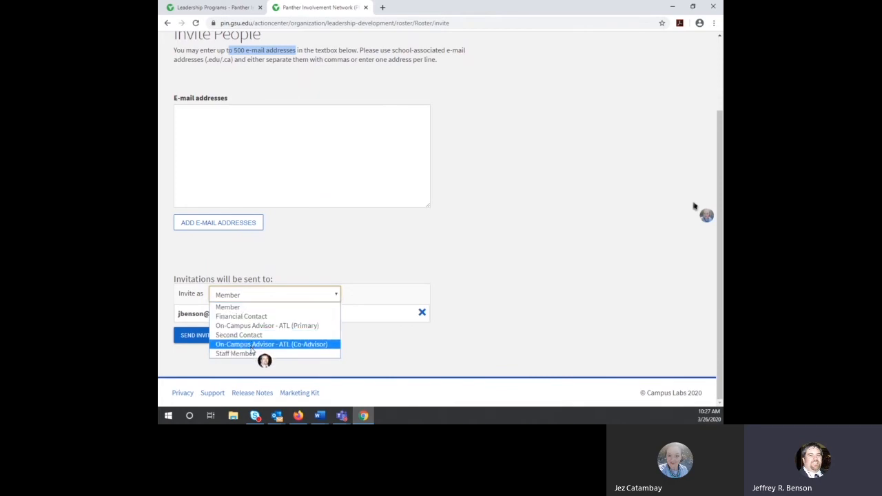
pyautogui.click(350, 237)
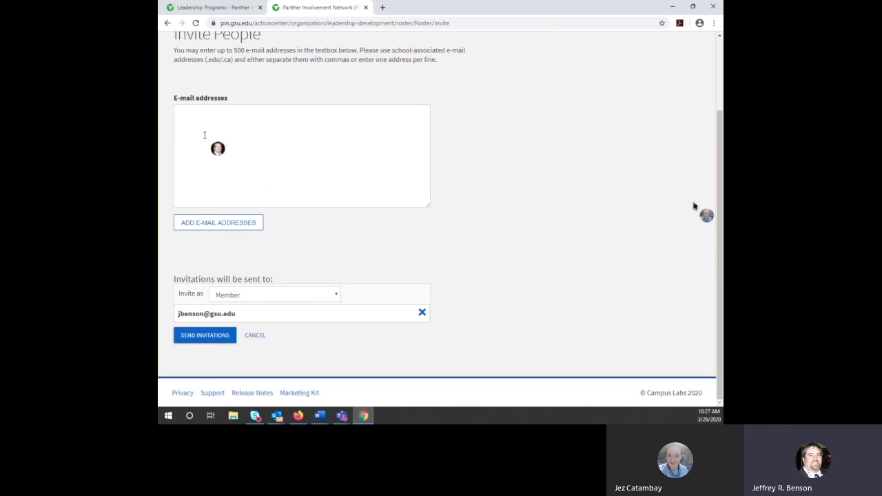
pyautogui.click(276, 294)
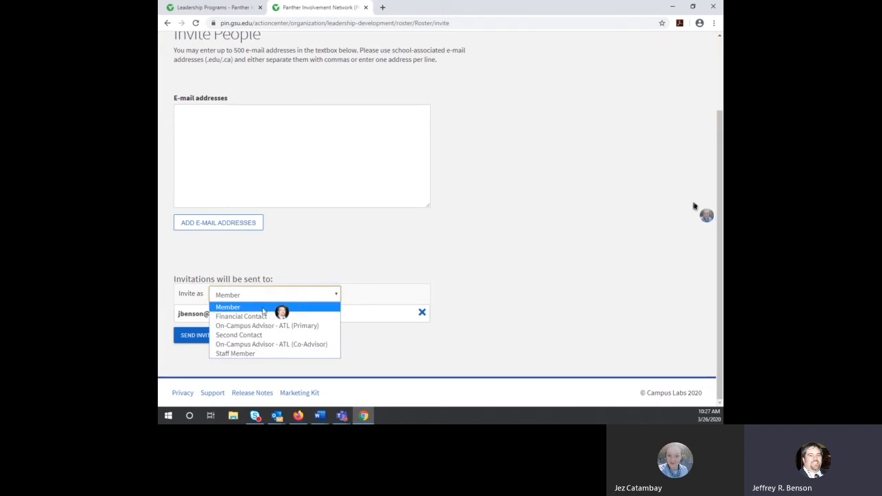
pyautogui.click(257, 353)
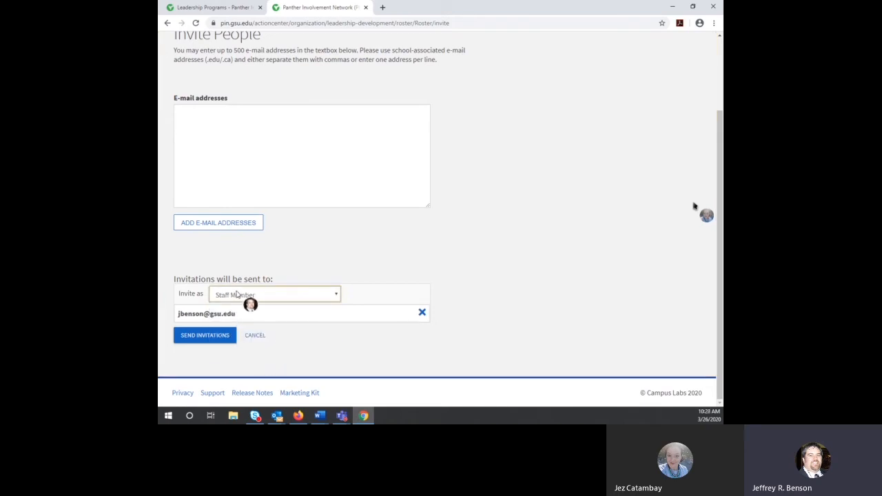
pyautogui.click(262, 337)
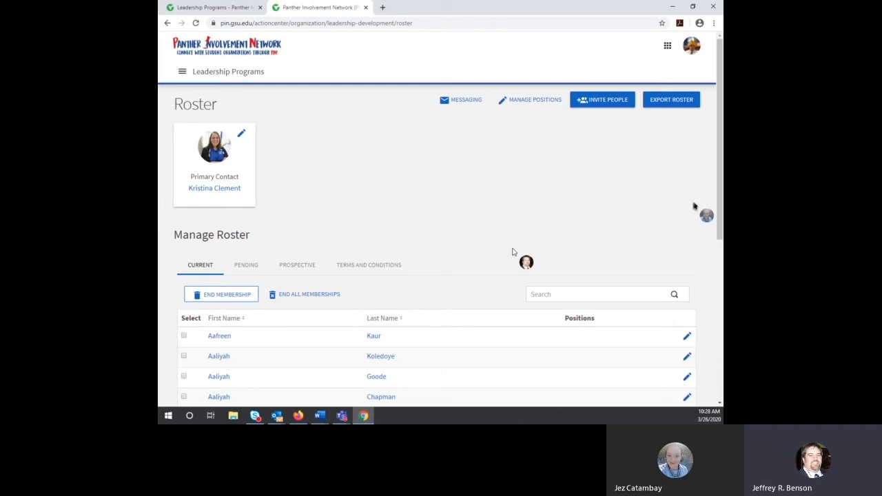
# Step: Look over the roster, then switch to the Messaging page listing past relays
pyautogui.scroll(-2, 512, 251)
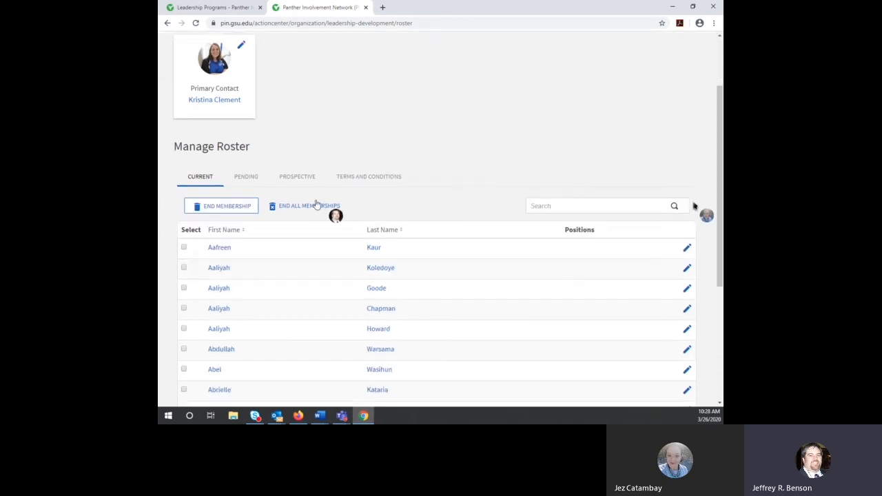
pyautogui.scroll(2, 373, 177)
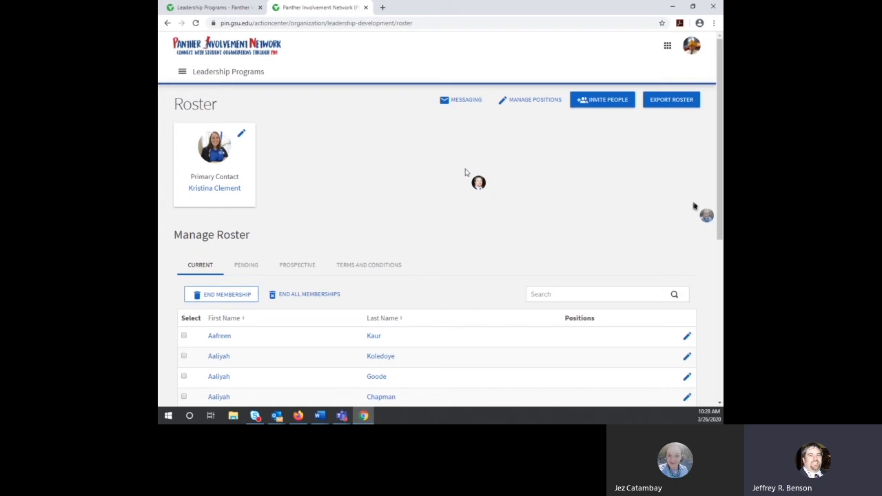
pyautogui.click(469, 103)
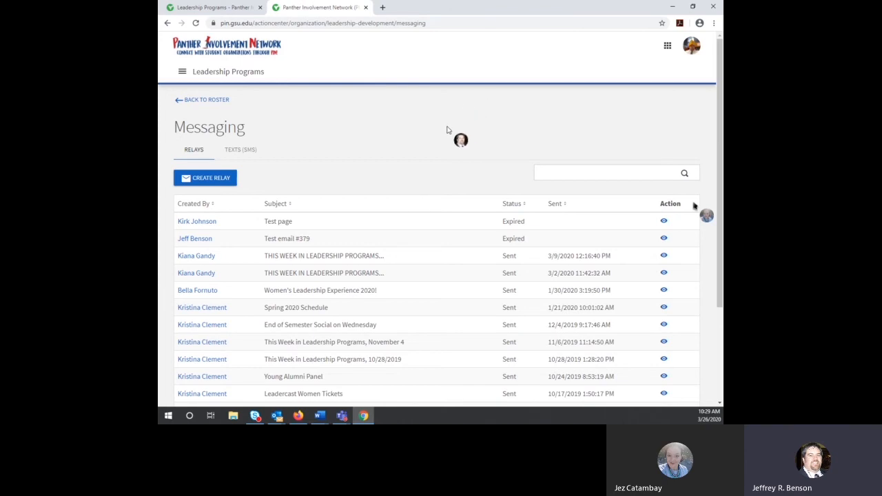
# Step: Start a new message relay from the Messaging list with Create Relay
pyautogui.scroll(-1, 444, 130)
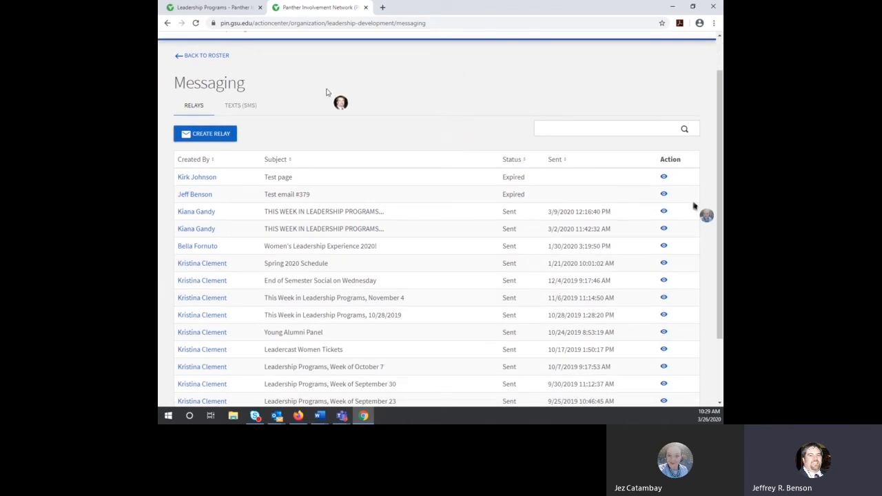
pyautogui.click(214, 135)
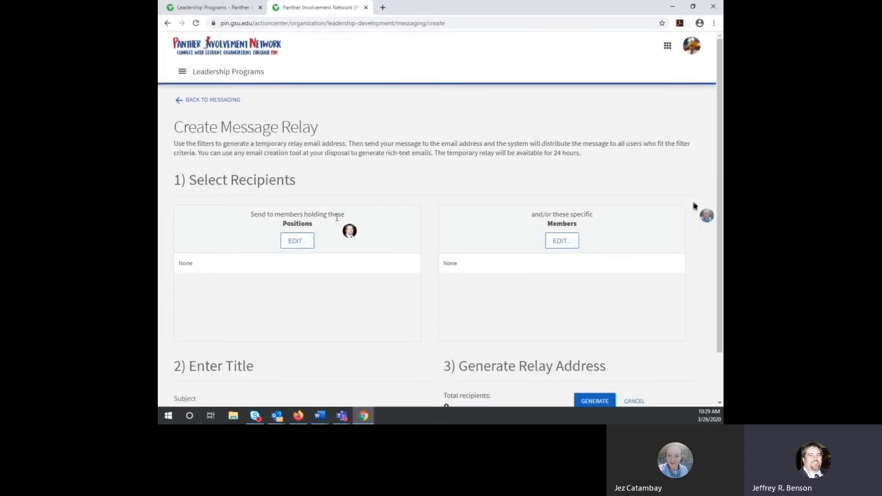
# Step: Choose the Member position as the relay's recipients
pyautogui.scroll(-1, 388, 220)
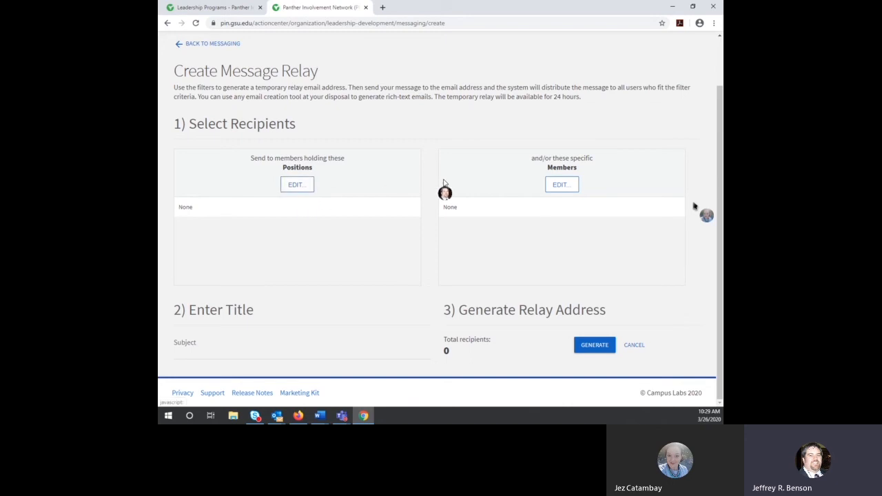
pyautogui.click(296, 186)
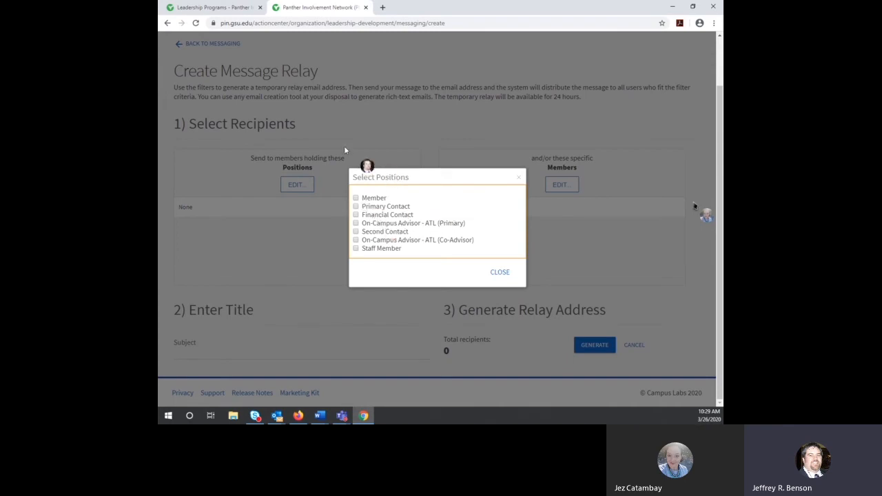
pyautogui.click(355, 198)
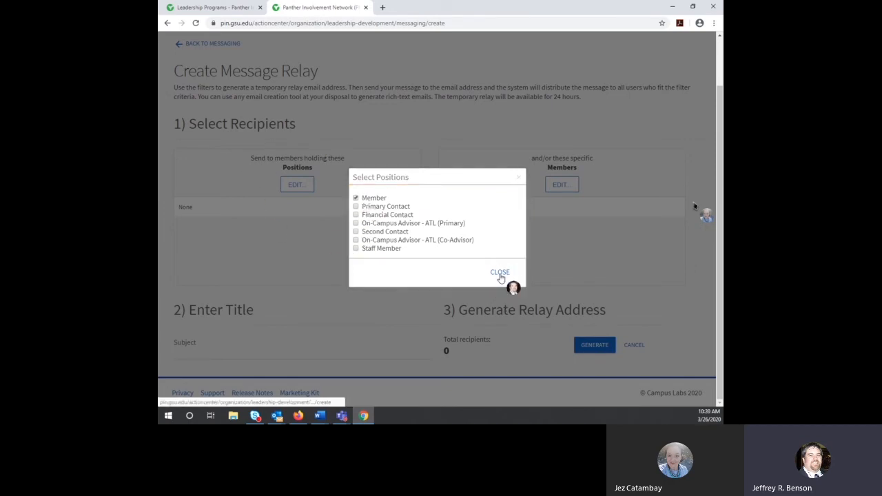
pyautogui.click(500, 275)
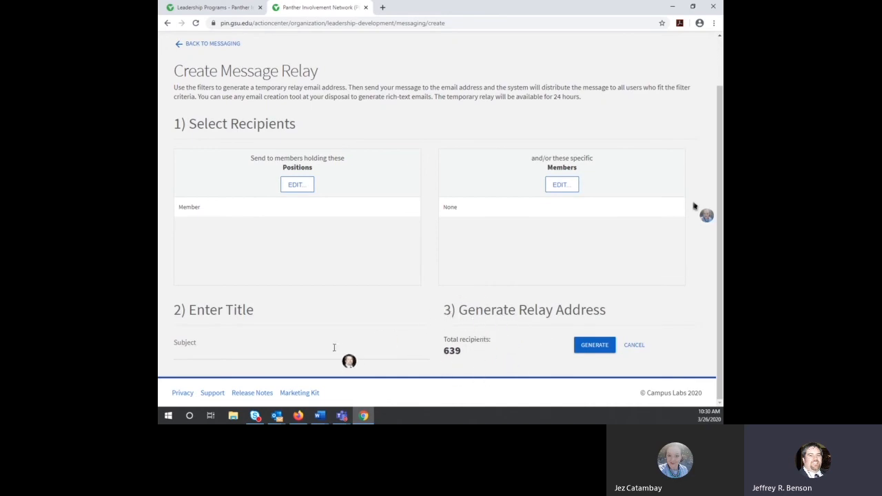
# Step: Enter the subject 'Check out our big event tomorrow!!' and generate the relay address
pyautogui.click(375, 355)
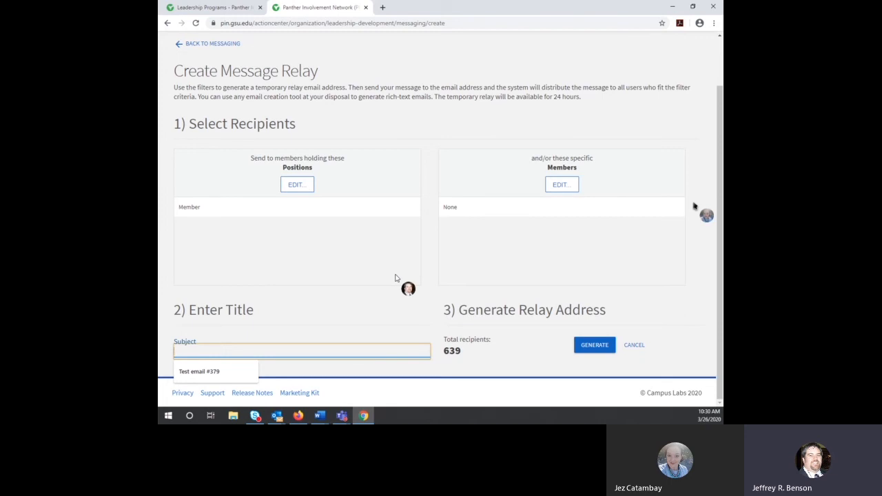
pyautogui.write('Check out out')
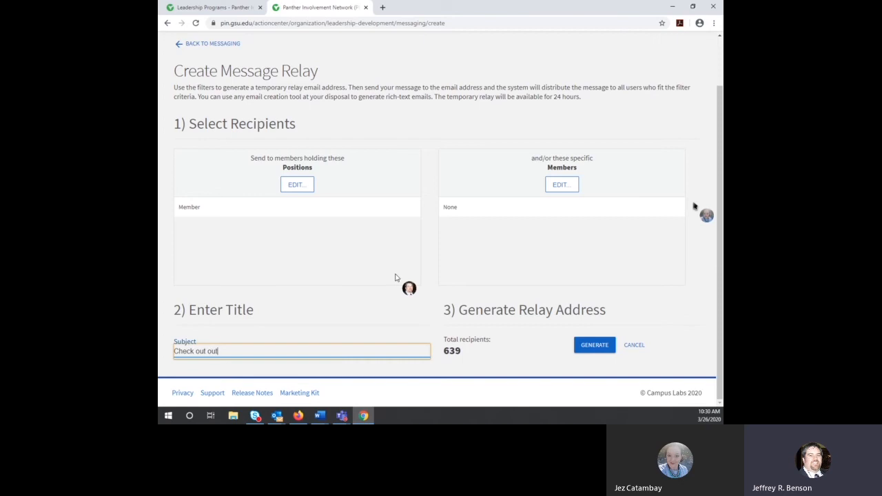
pyautogui.write(' big event to')
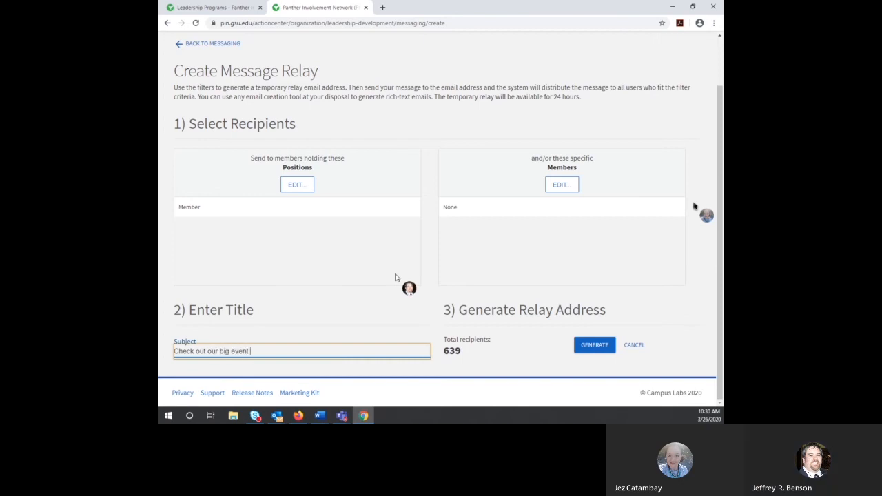
pyautogui.write('morrow!!')
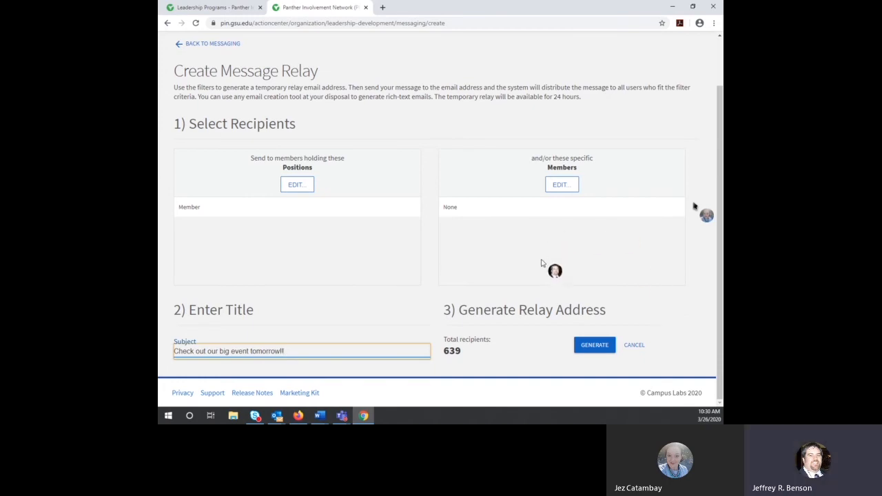
pyautogui.click(594, 347)
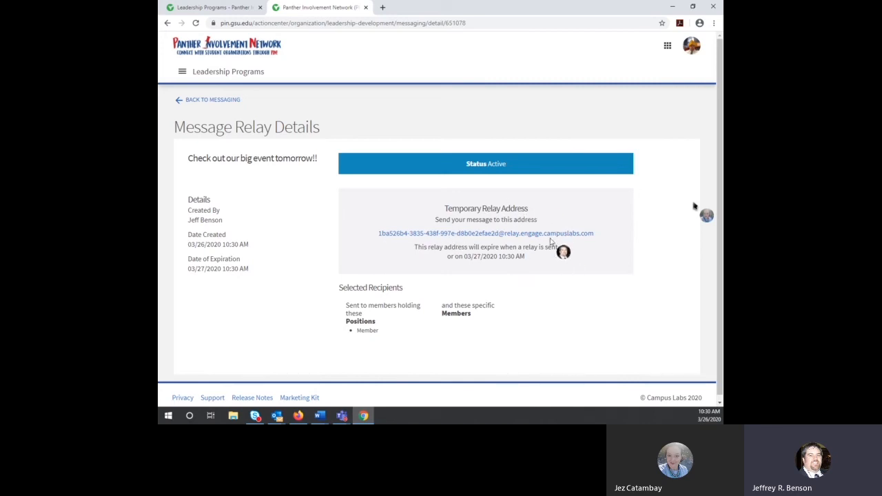
# Step: Highlight the relay's expiry explanation, then clear the highlight
pyautogui.doubleClick(416, 247)
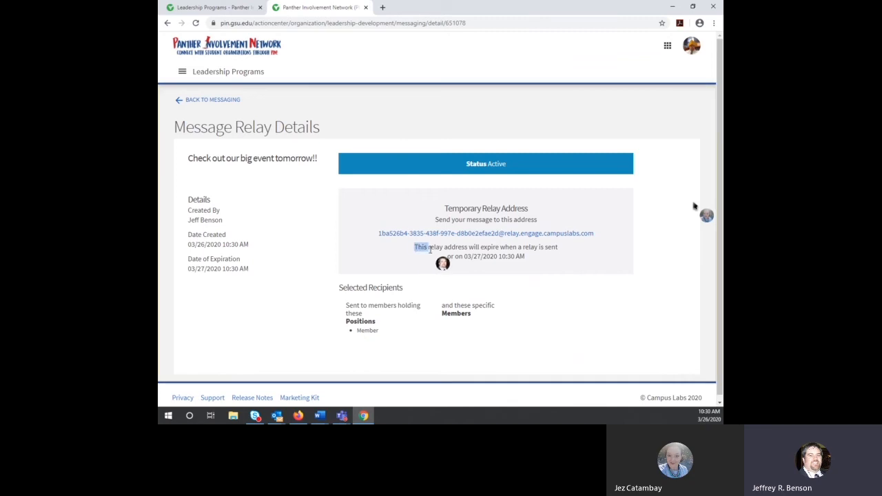
pyautogui.click(481, 209)
pyautogui.moveTo(416, 247); pyautogui.dragTo(528, 263)
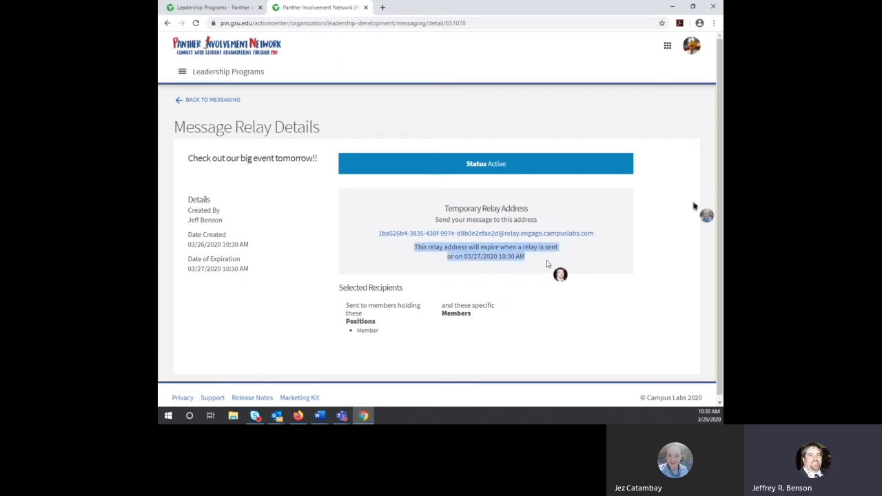
pyautogui.click(545, 263)
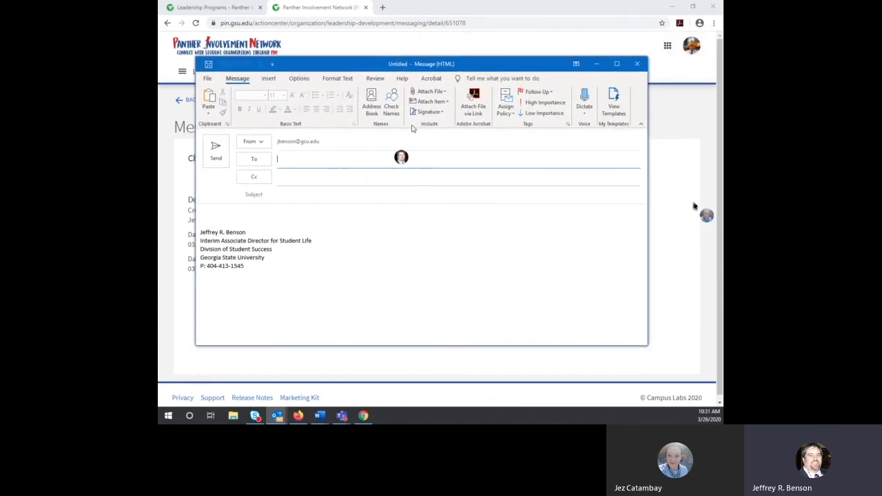
# Step: Paste the temporary relay address into the new Outlook message's To field
pyautogui.moveTo(495, 69); pyautogui.dragTo(493, 257)
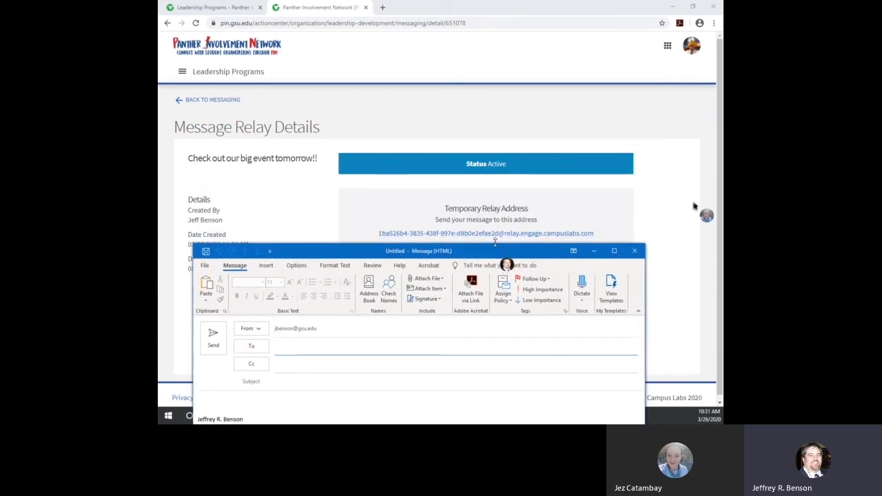
pyautogui.click(546, 5)
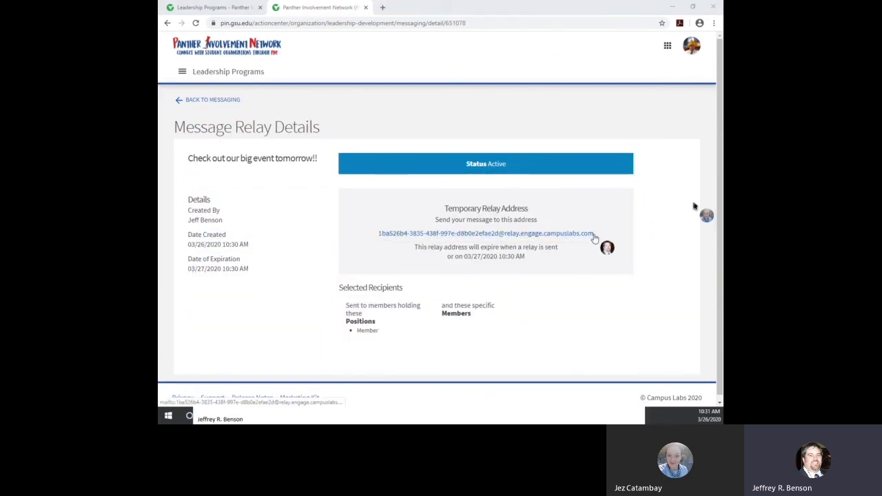
pyautogui.moveTo(590, 234); pyautogui.dragTo(380, 238)
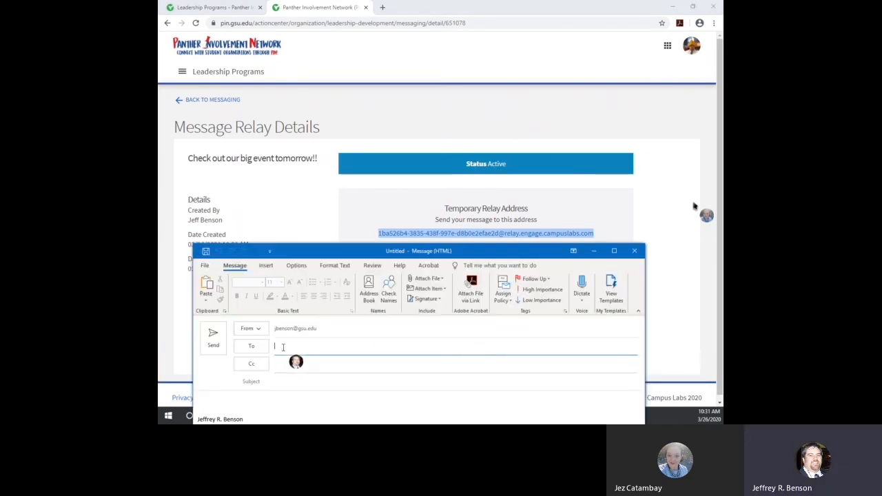
pyautogui.hotkey('ctrl', 'v')
pyautogui.moveTo(405, 249); pyautogui.dragTo(407, 62)
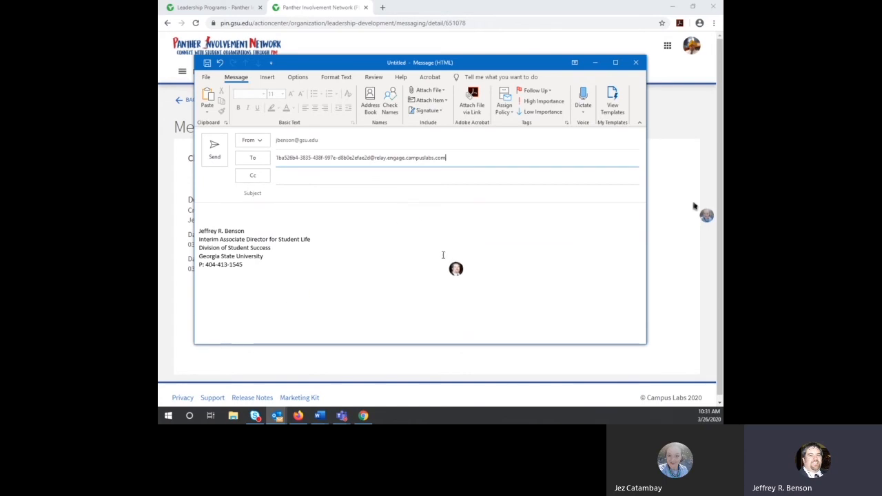
pyautogui.moveTo(521, 68)
pyautogui.mouseDown()
pyautogui.moveTo(523, 19)
pyautogui.moveTo(527, 56)
pyautogui.mouseUp()
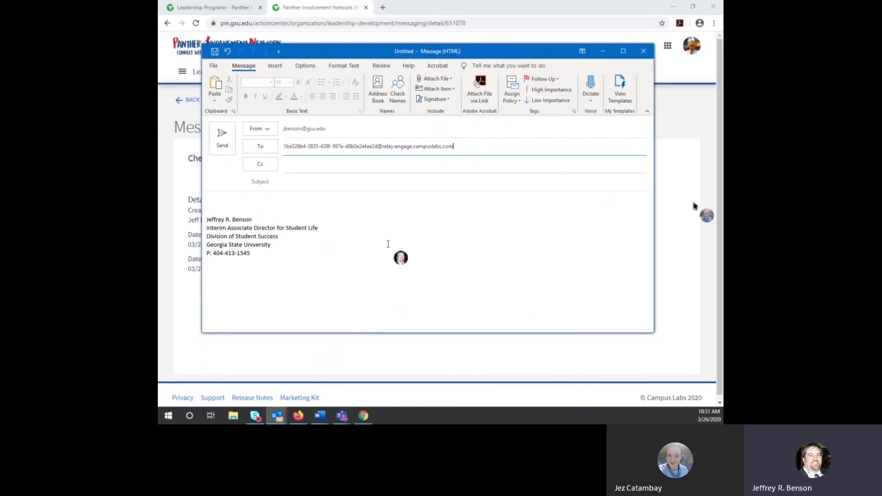
# Step: Close the Outlook draft without saving and deselect the relay address
pyautogui.click(645, 52)
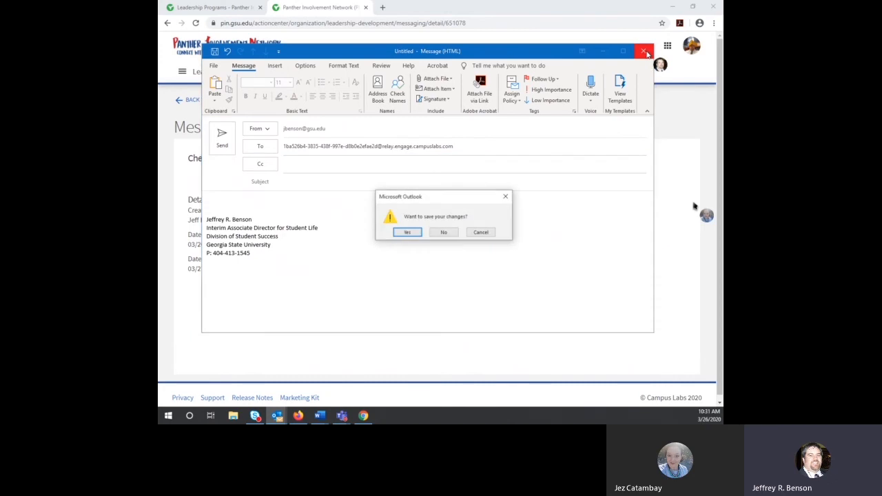
pyautogui.click(443, 233)
pyautogui.click(566, 328)
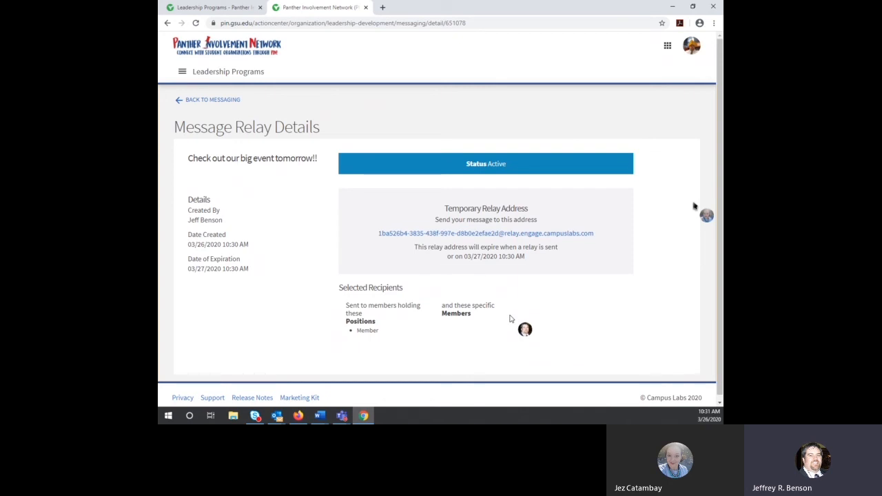
# Step: Check the Texts (SMS) and Relays lists under Messaging, then return to the roster
pyautogui.click(216, 101)
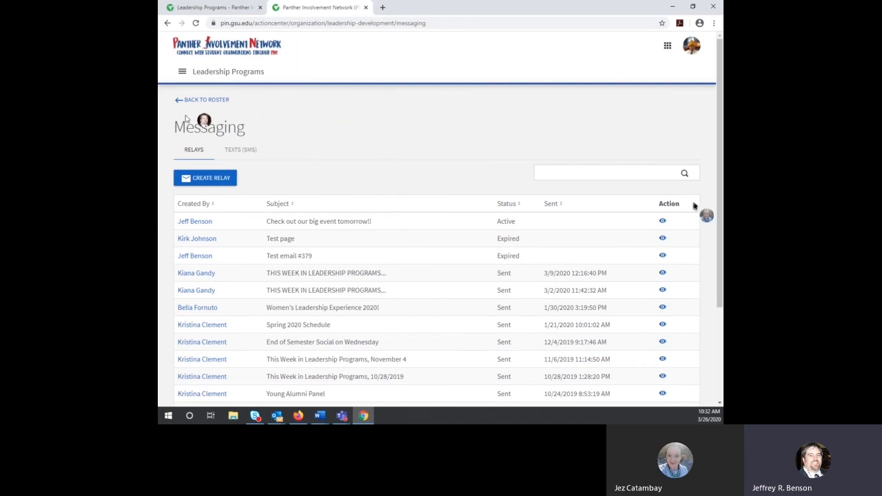
pyautogui.click(243, 150)
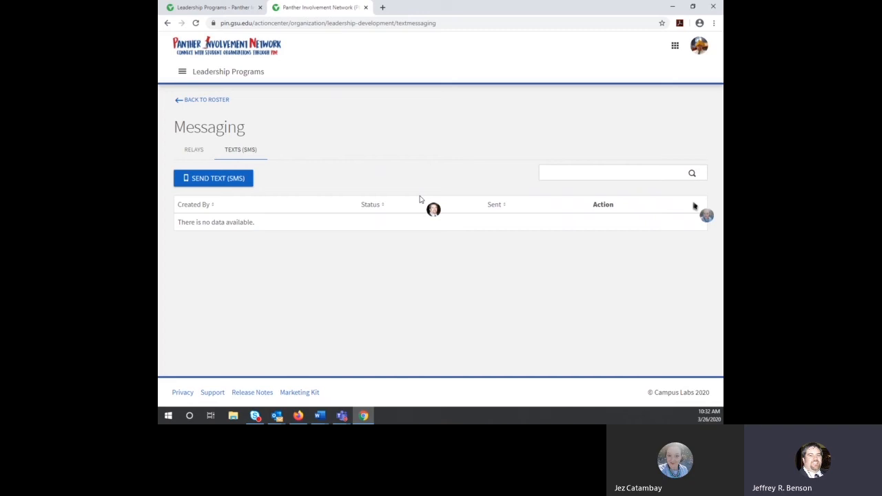
pyautogui.click(195, 151)
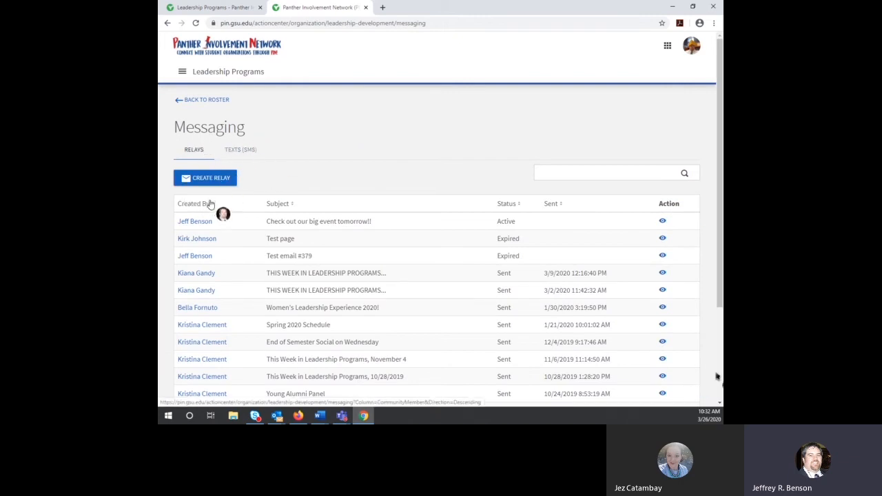
pyautogui.click(206, 100)
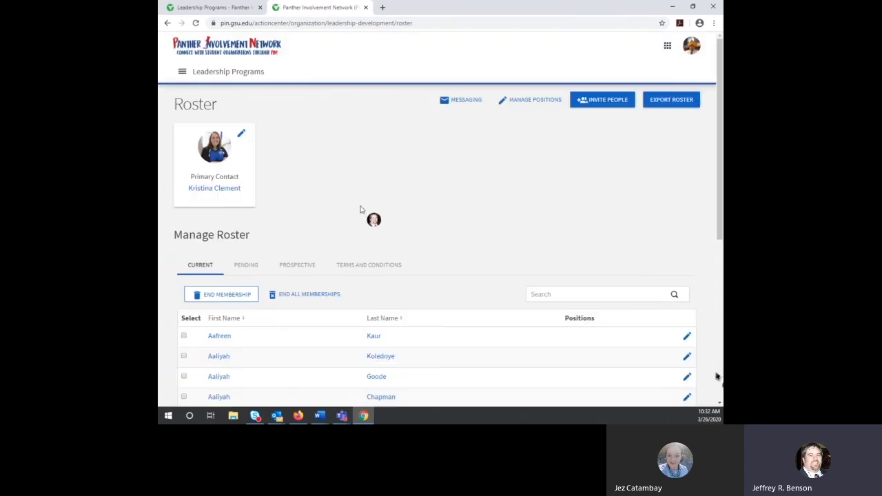
# Step: Go to the organization's Events page from the menu and begin a new event
pyautogui.click(182, 73)
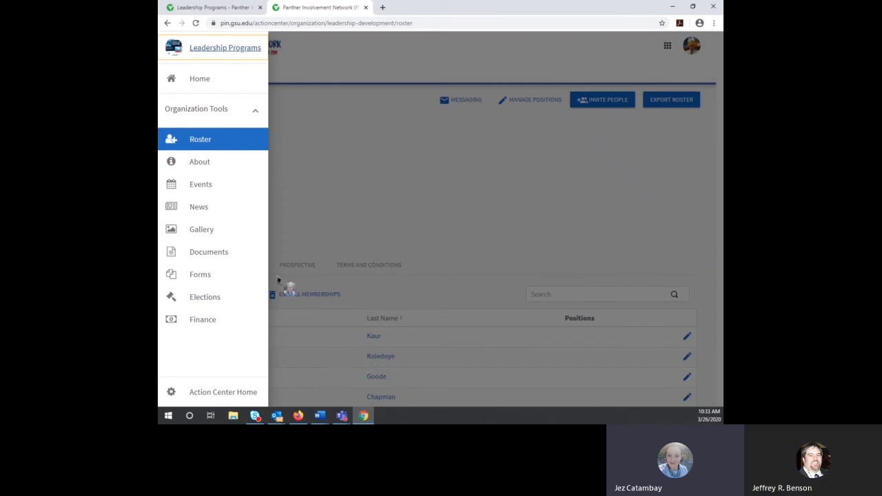
pyautogui.click(200, 186)
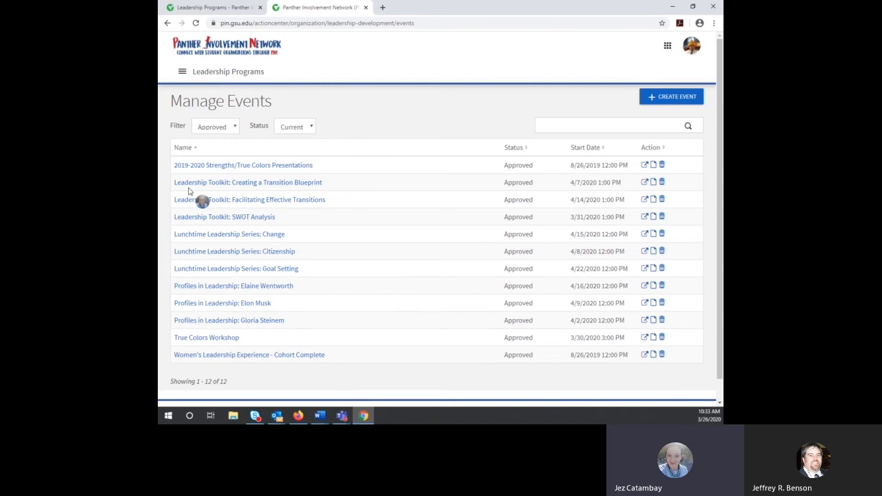
pyautogui.click(663, 98)
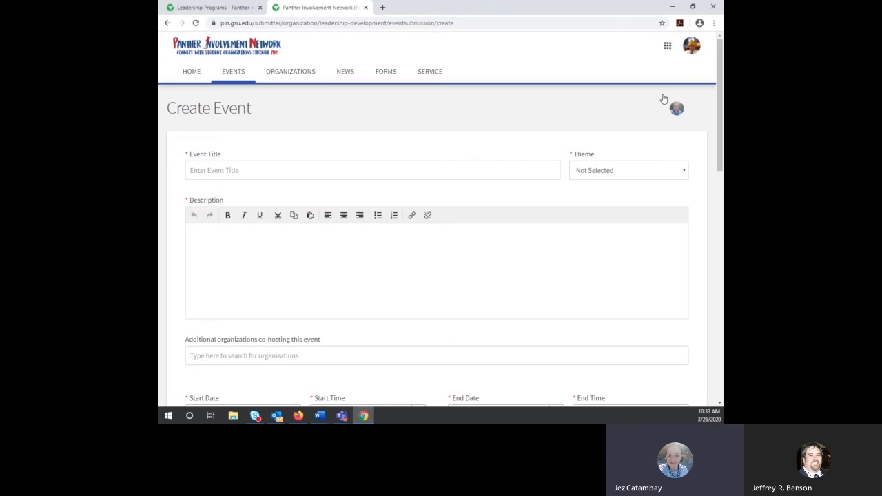
# Step: Title the event 'Big Event for Leadership' and set its theme to Learning
pyautogui.click(370, 172)
pyautogui.write('Big E')
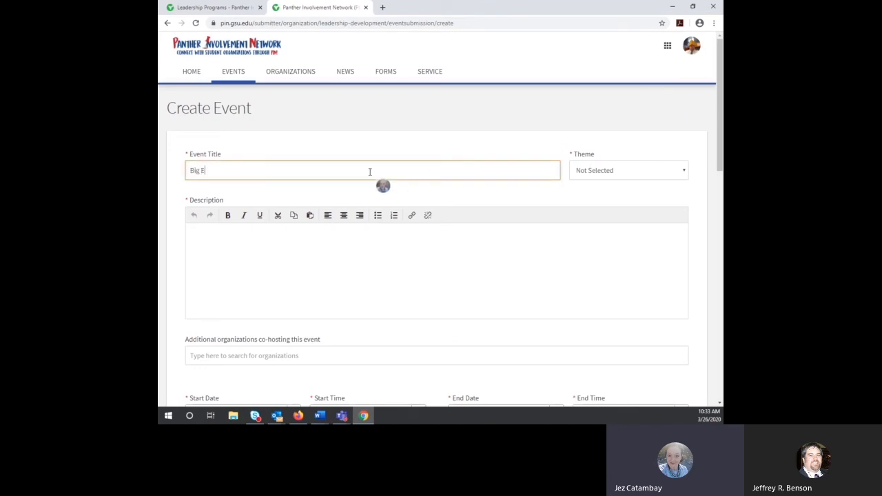
pyautogui.write('vent for Leadership')
pyautogui.click(677, 177)
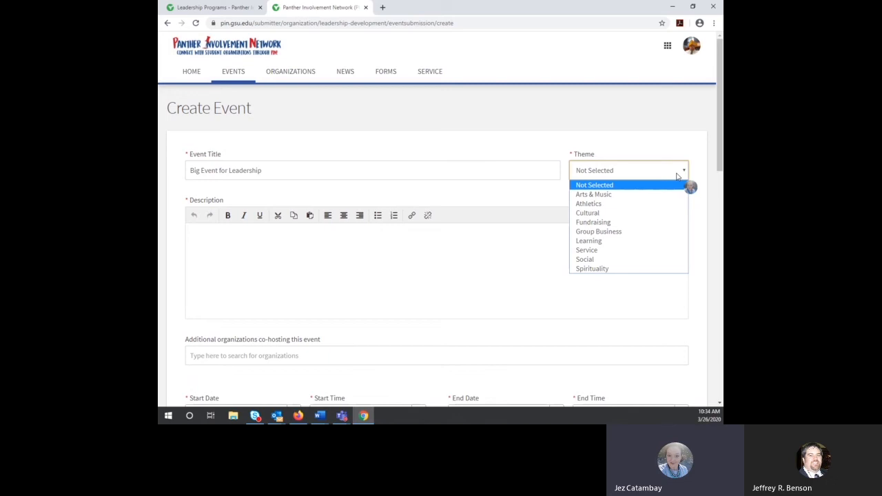
pyautogui.click(610, 242)
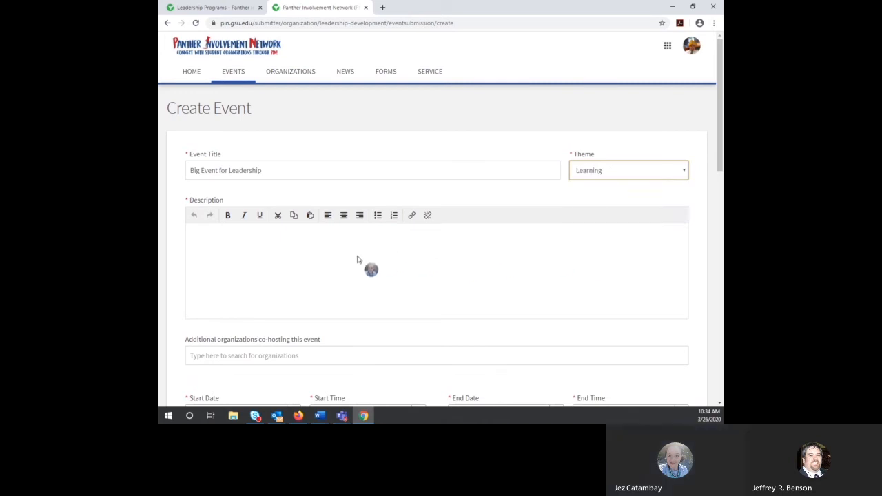
# Step: Write the event description 'Event details go here'
pyautogui.click(334, 258)
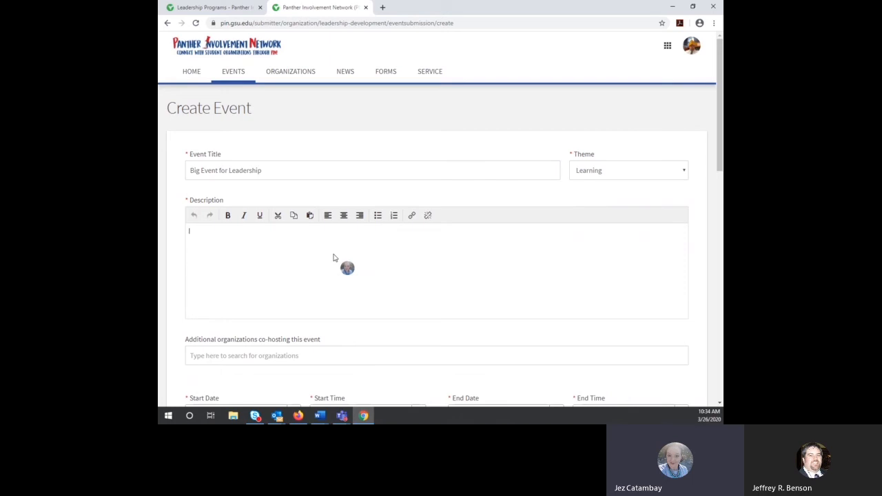
pyautogui.write('Event details go here')
pyautogui.scroll(-1, 342, 288)
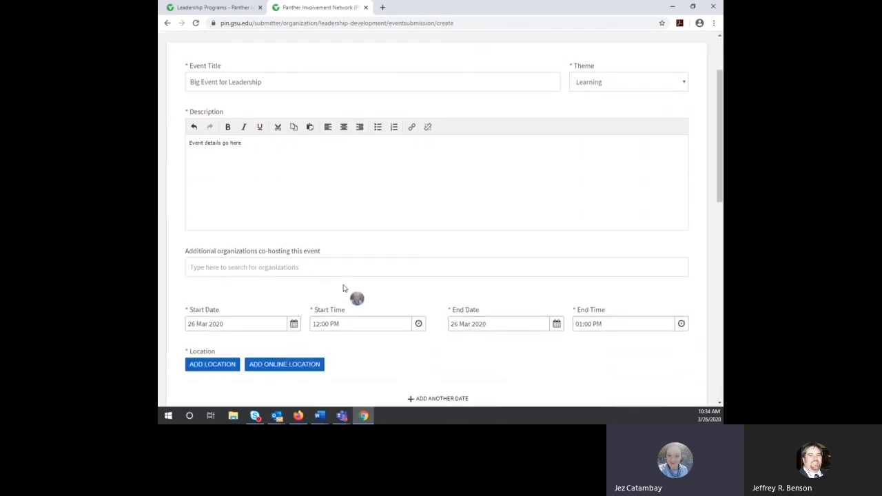
# Step: Search for and add Spotlight Program Board and Panther Activities Council as co-hosts
pyautogui.click(297, 266)
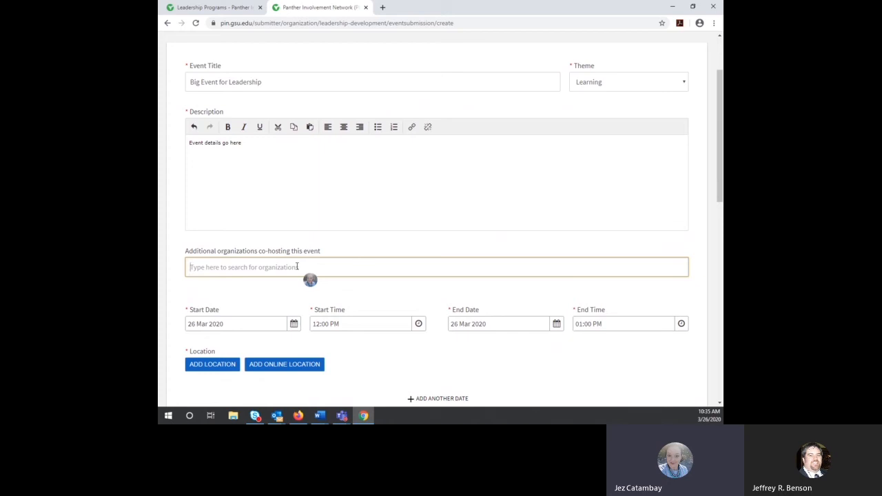
pyautogui.write('spotligh')
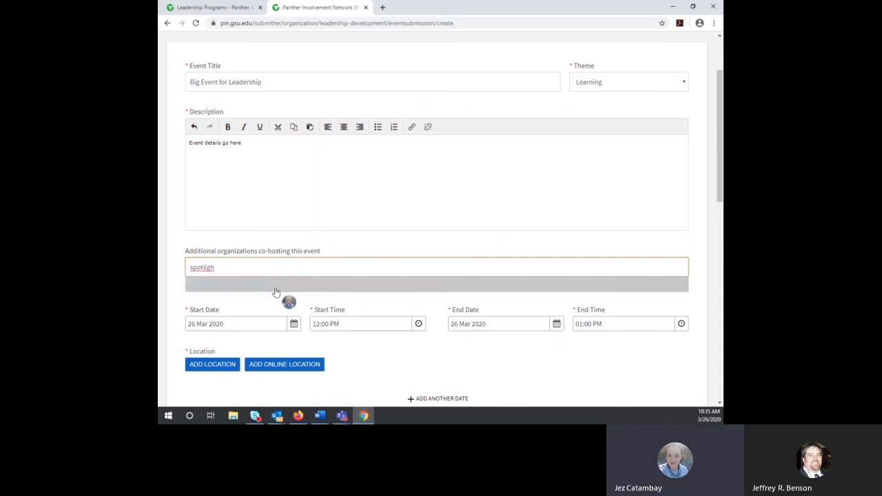
pyautogui.click(265, 283)
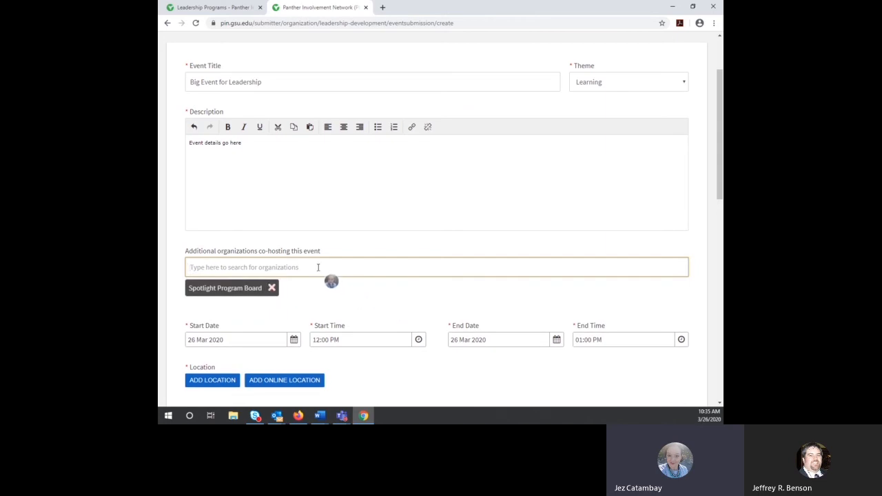
pyautogui.write('panth')
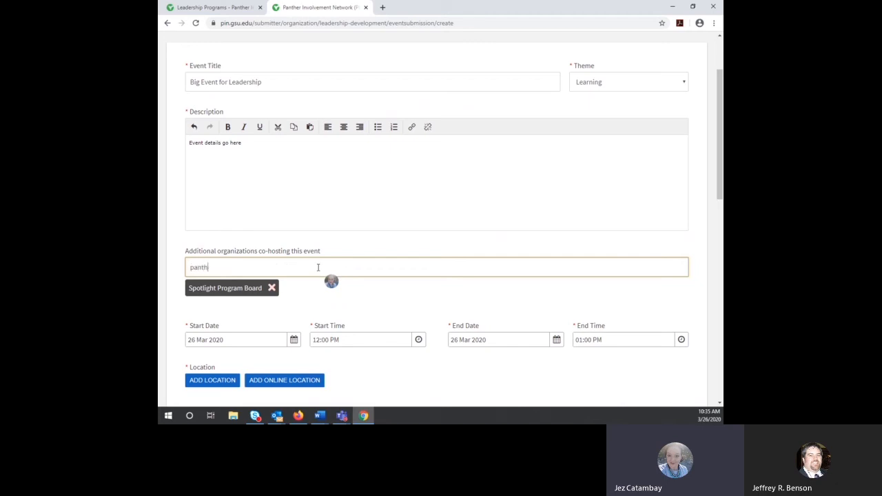
pyautogui.write('er activi')
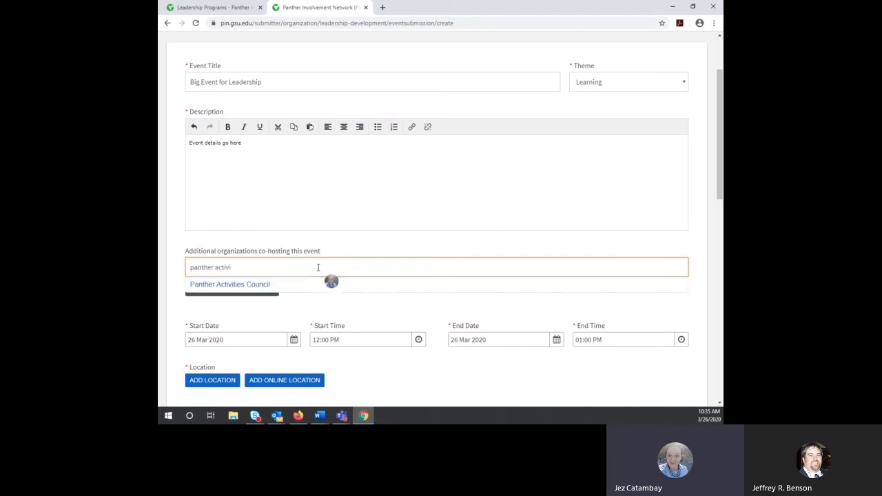
pyautogui.click(260, 284)
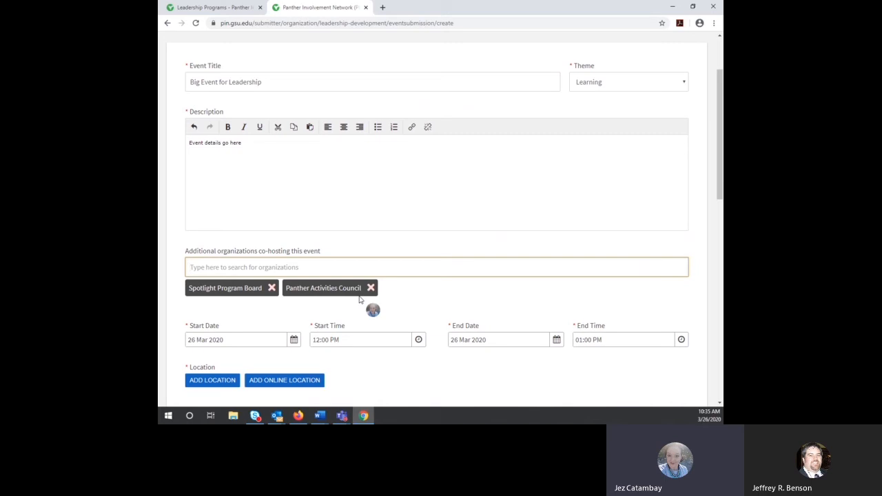
pyautogui.scroll(-1, 503, 287)
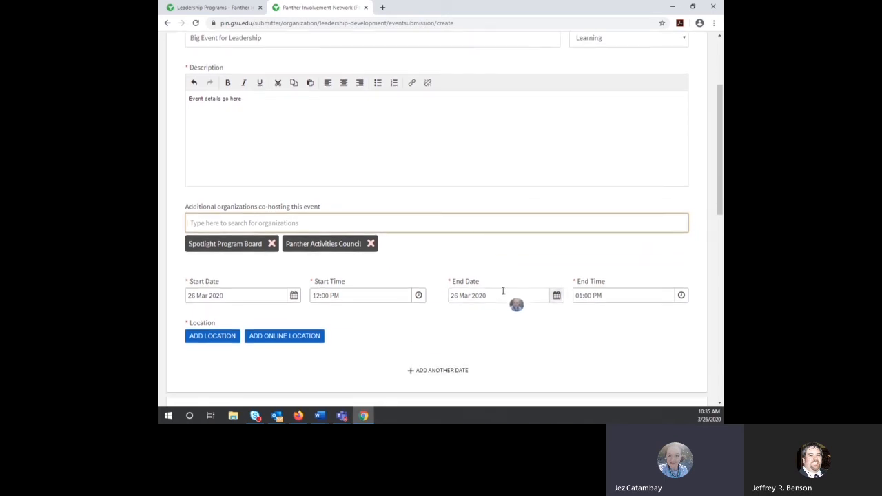
# Step: Change the event's start date to 27 March 2020
pyautogui.scroll(-1, 502, 289)
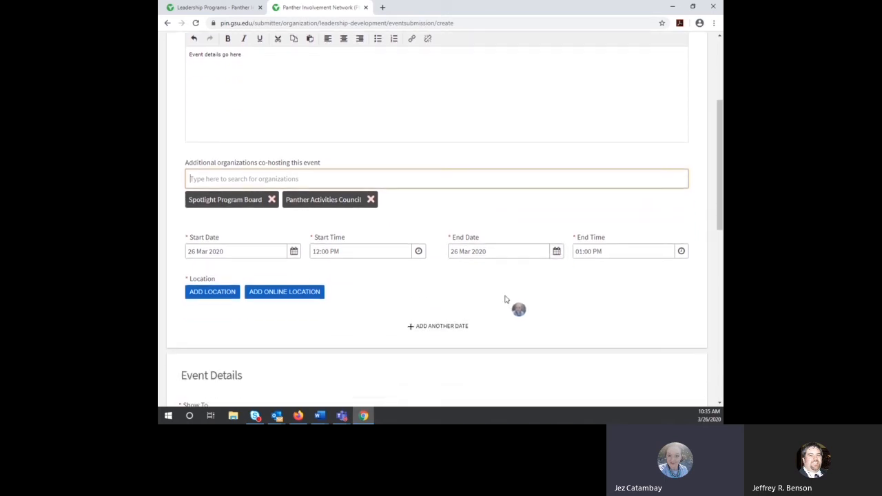
pyautogui.click(293, 251)
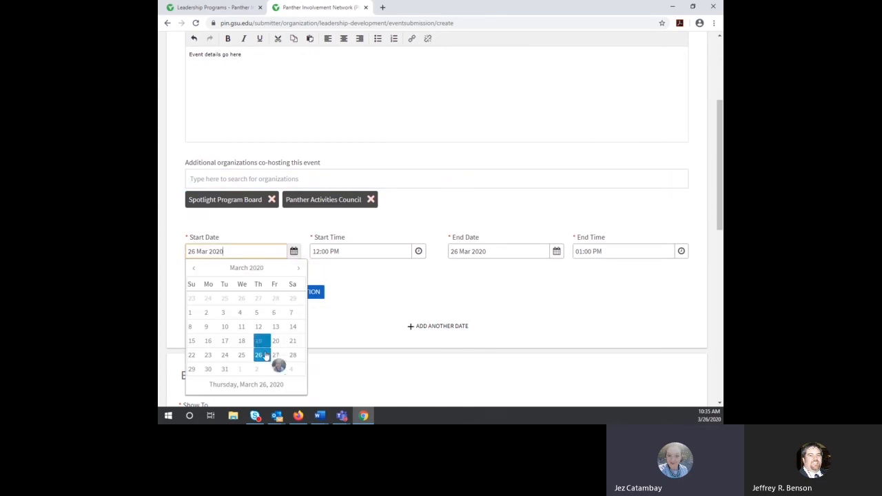
pyautogui.click(275, 355)
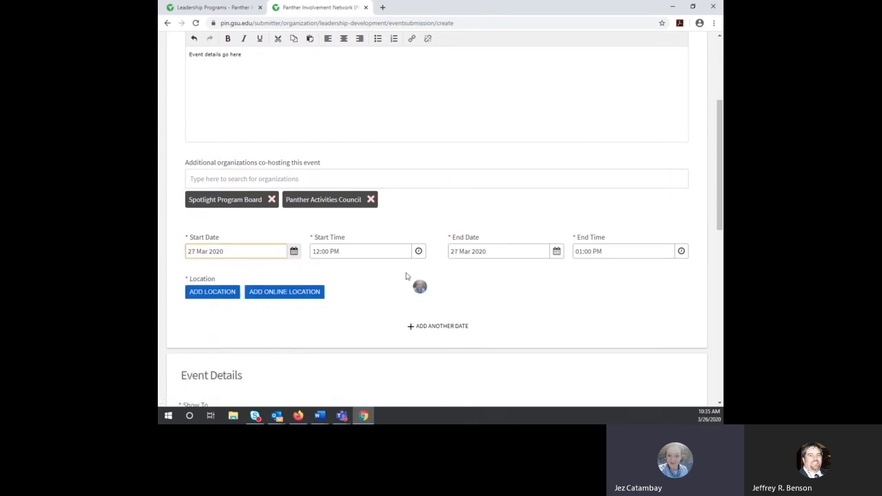
# Step: Set the start time to 01:00 PM and begin adding a location
pyautogui.click(418, 250)
pyautogui.click(355, 342)
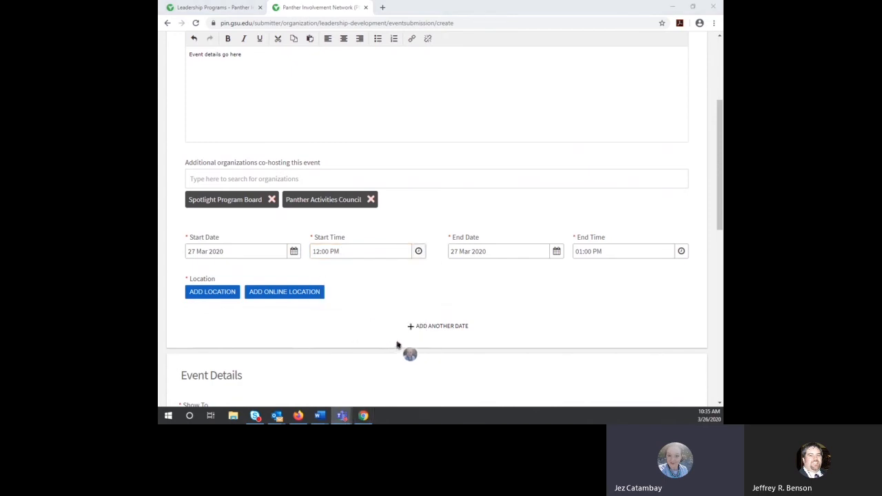
pyautogui.click(418, 252)
pyautogui.click(419, 255)
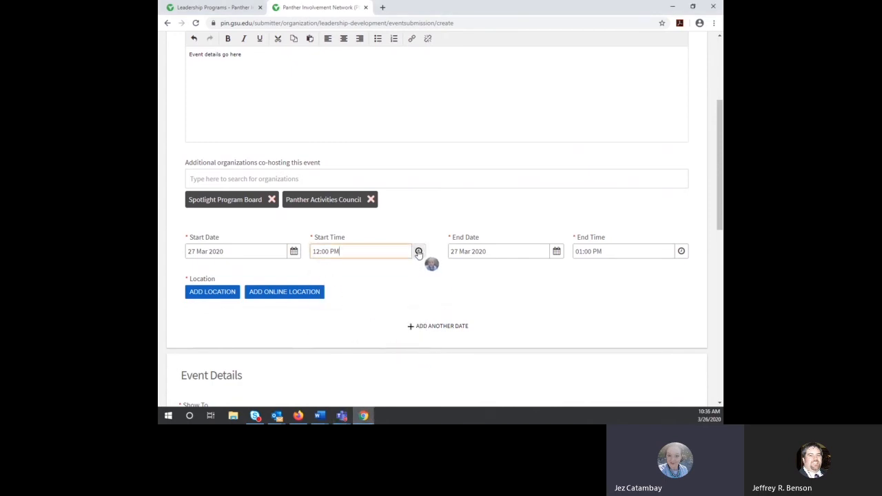
pyautogui.click(418, 253)
pyautogui.press('Down')
pyautogui.press('Down')
pyautogui.press('Down')
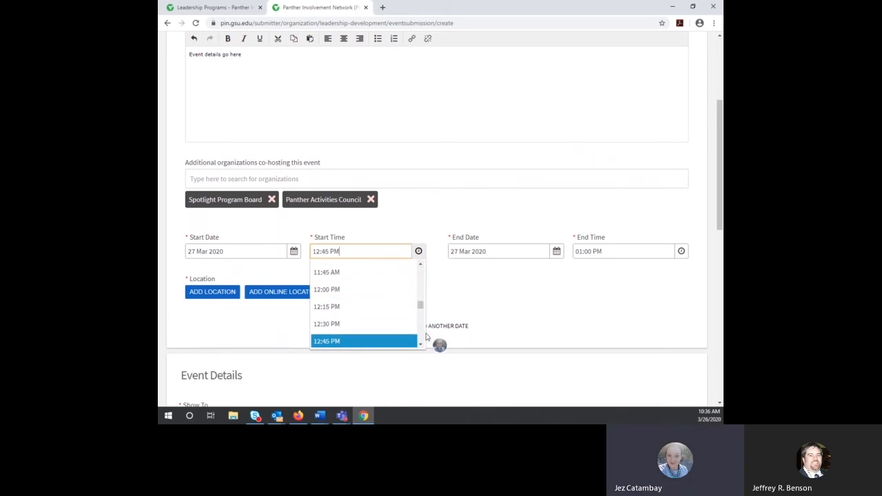
pyautogui.click(422, 347)
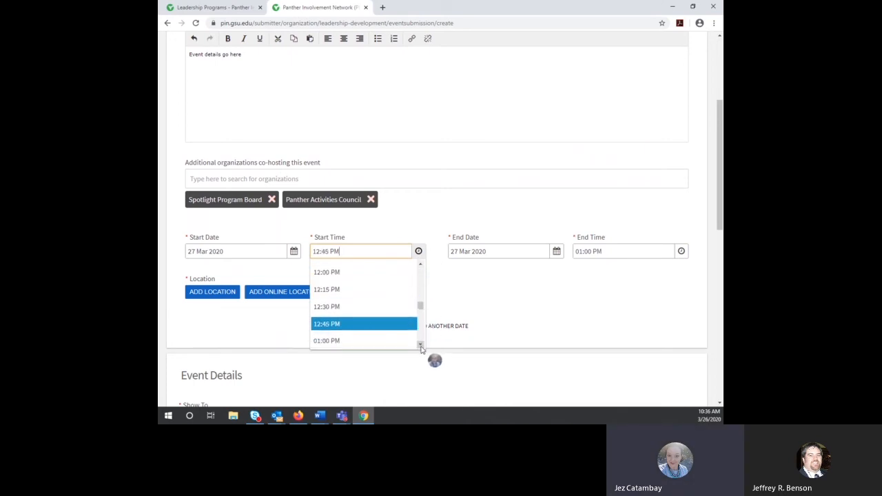
pyautogui.click(421, 346)
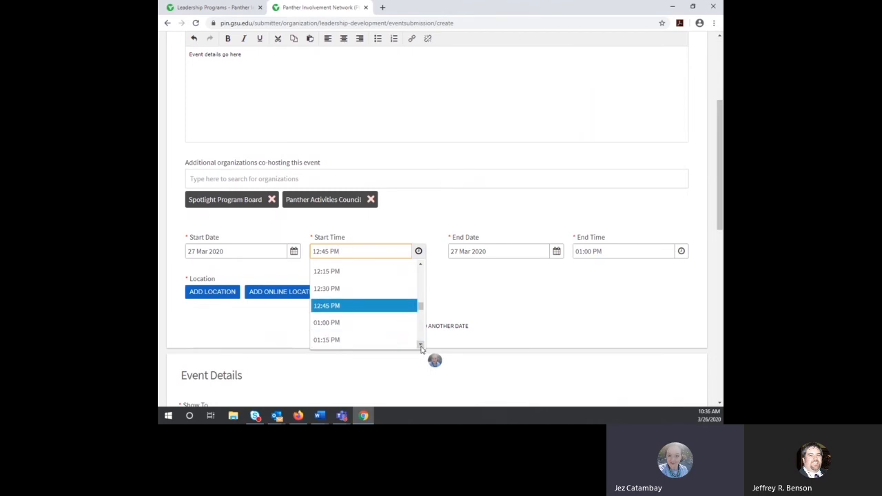
pyautogui.click(381, 322)
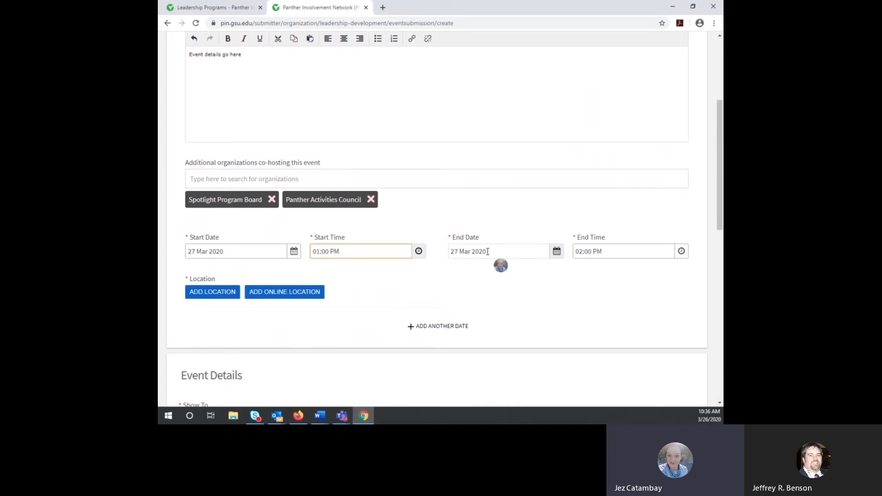
pyautogui.click(214, 294)
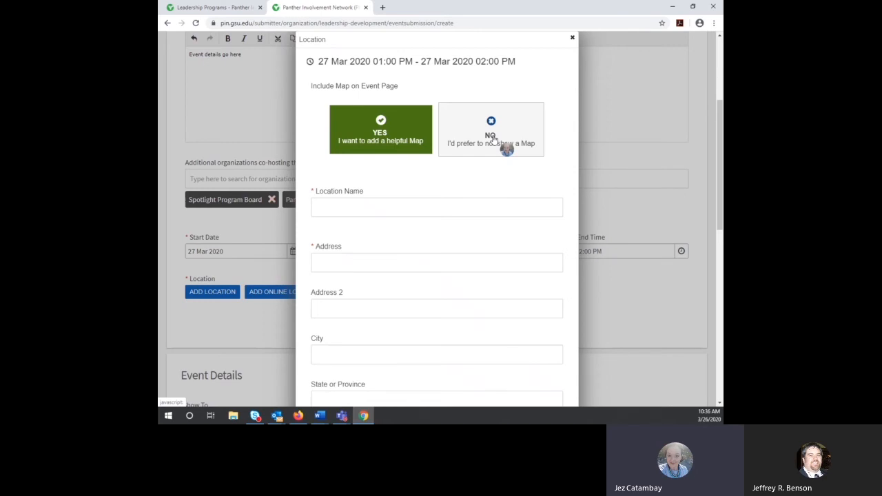
# Step: Save a custom location named 'Online' with no map shown on the event page
pyautogui.click(493, 138)
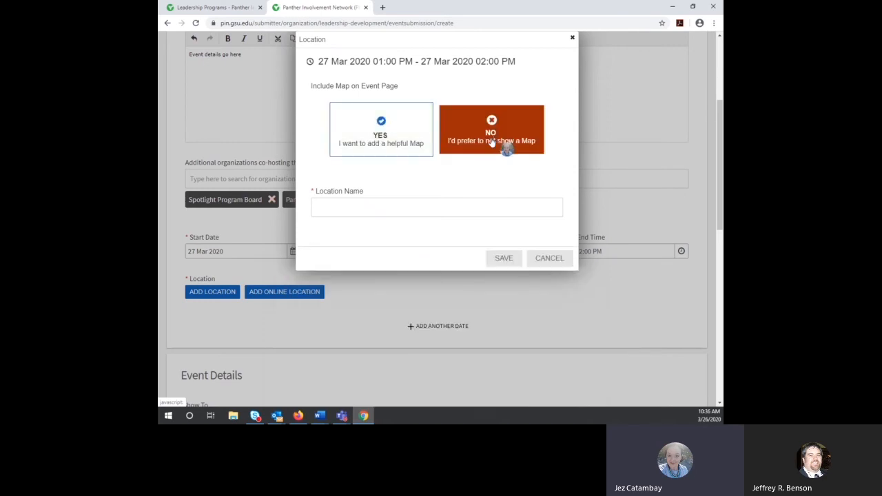
pyautogui.click(448, 204)
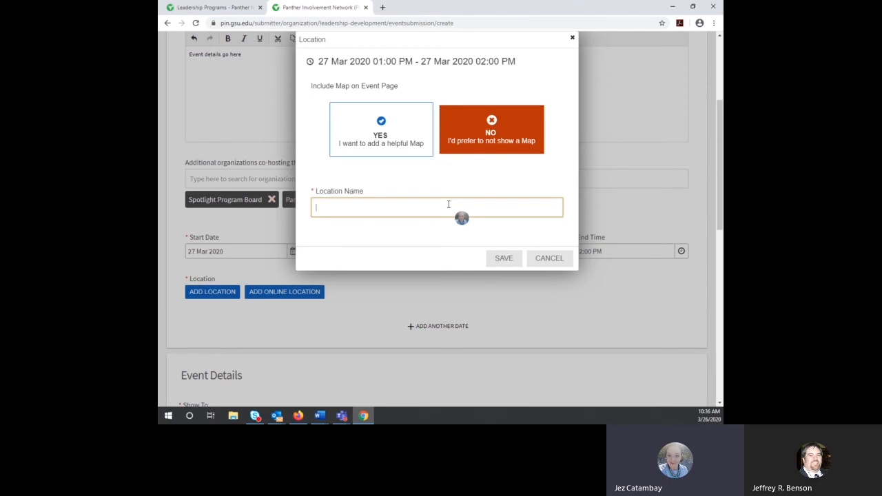
pyautogui.write('Online')
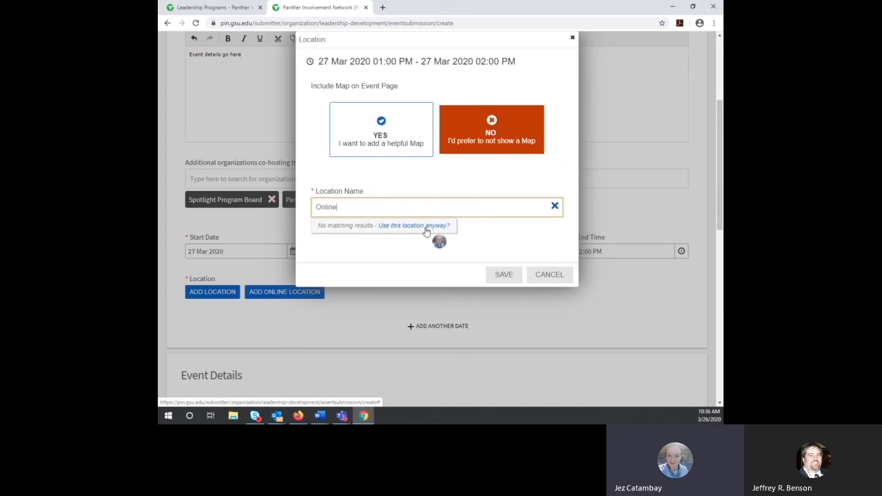
pyautogui.click(425, 227)
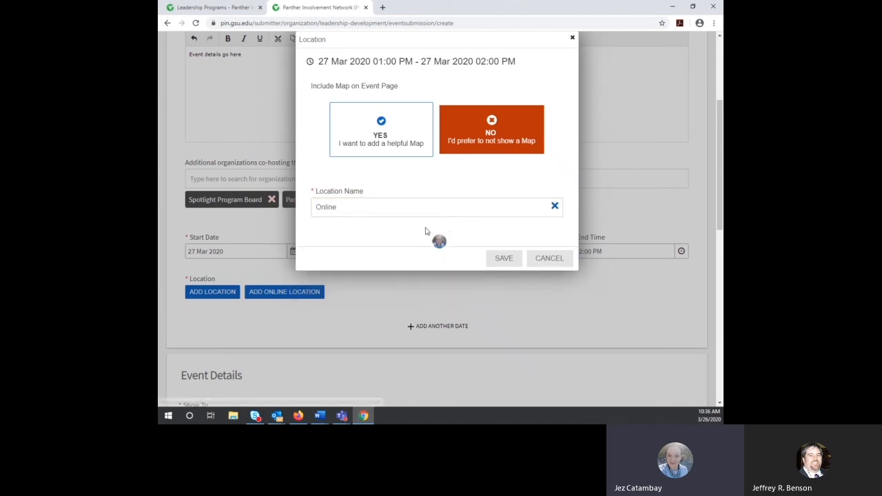
pyautogui.click(503, 259)
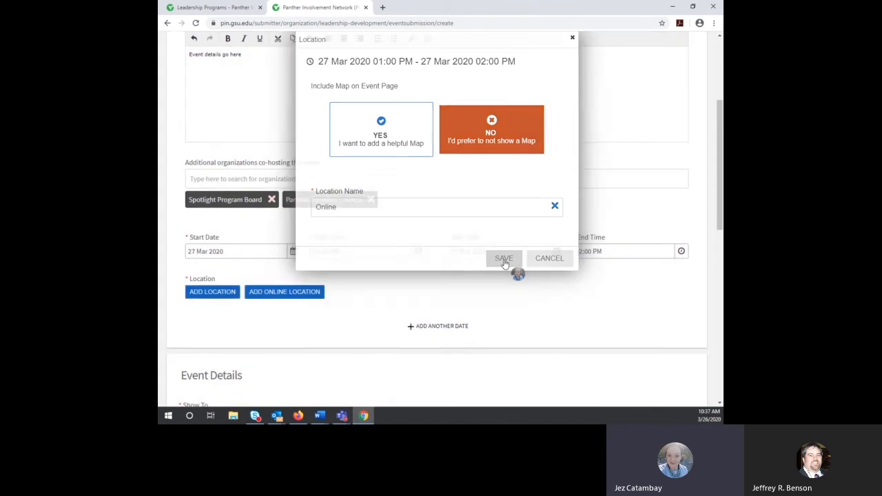
# Step: Add online instructions 'Join our event on MS Teams using the link below!' and link studentorganizations.gsu.edu
pyautogui.click(308, 295)
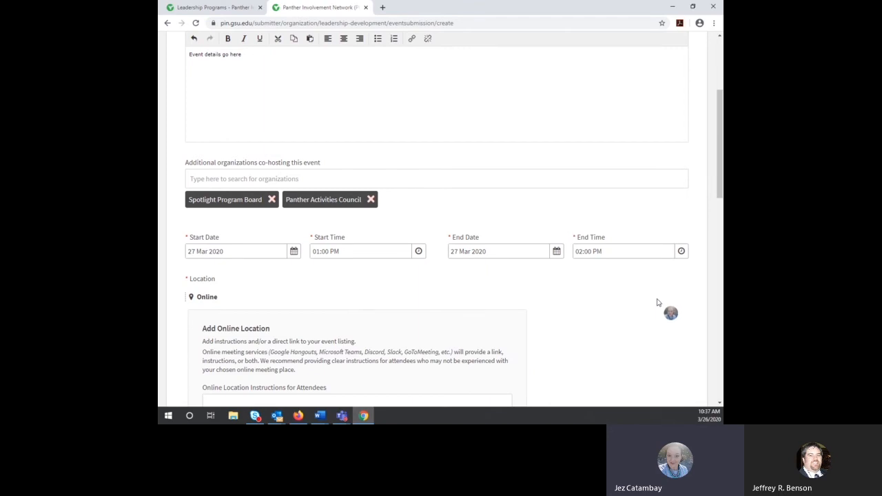
pyautogui.scroll(-2, 658, 305)
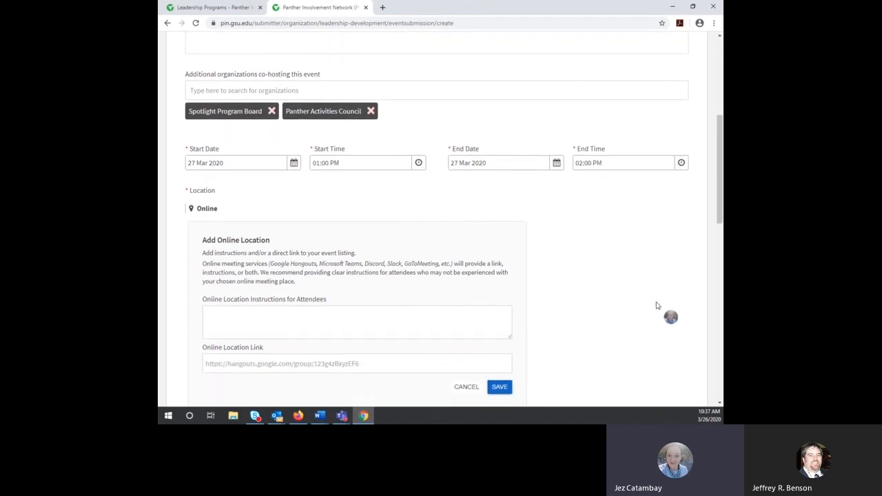
pyautogui.scroll(-2, 656, 304)
pyautogui.click(331, 220)
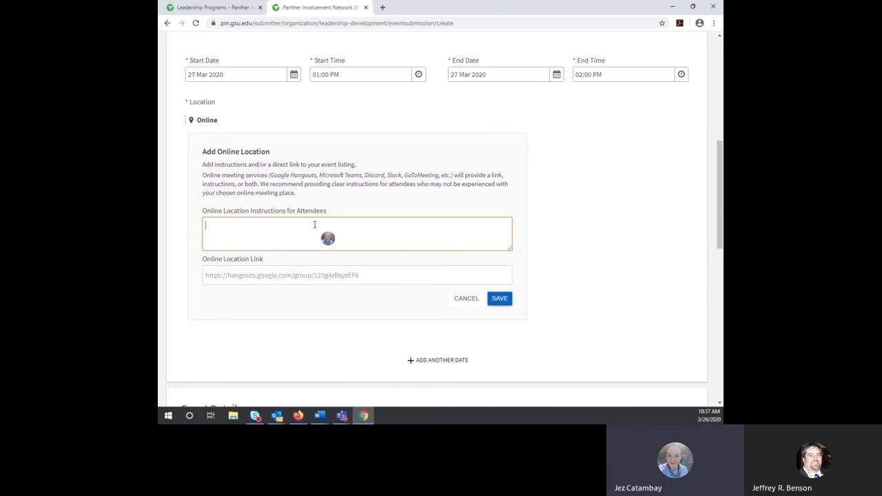
pyautogui.write('Join our event on MS Teams')
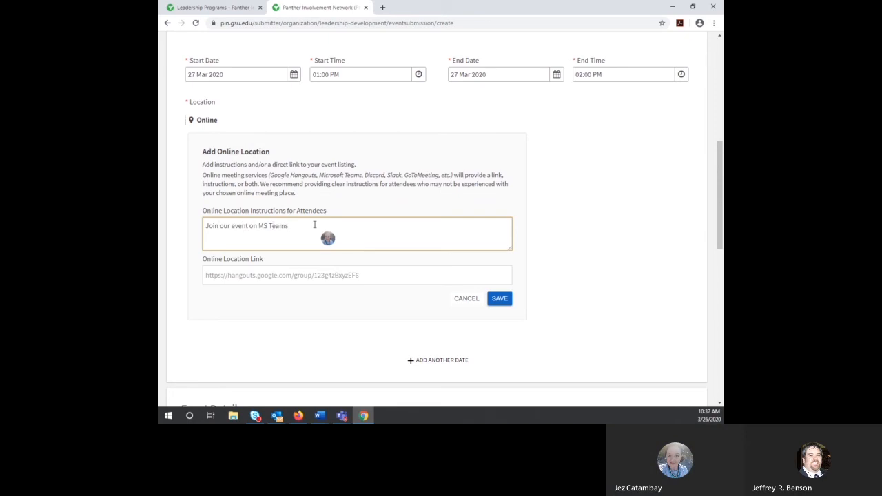
pyautogui.write(' using the link below!')
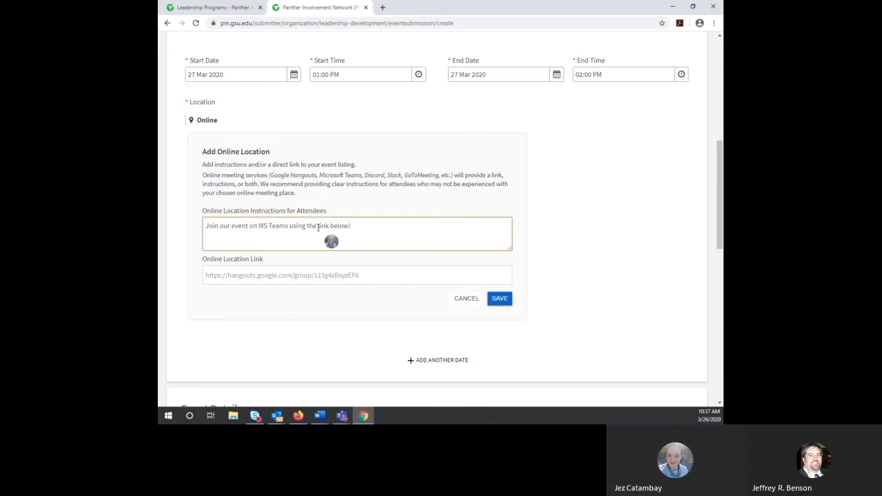
pyautogui.click(359, 275)
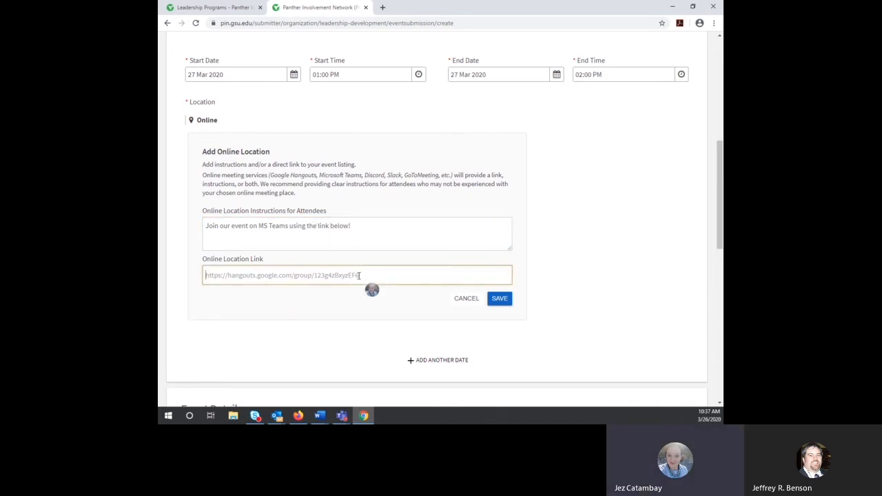
pyautogui.write('studentorganizations.gs')
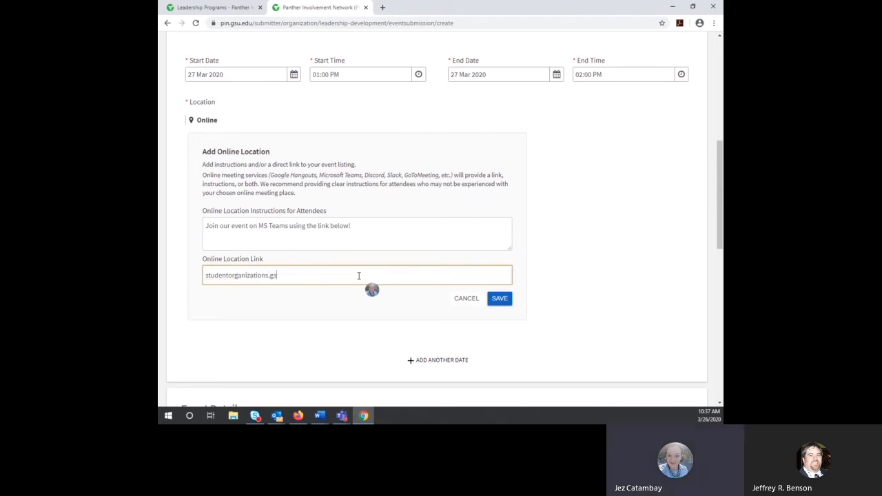
pyautogui.write('u.edu')
pyautogui.click(500, 301)
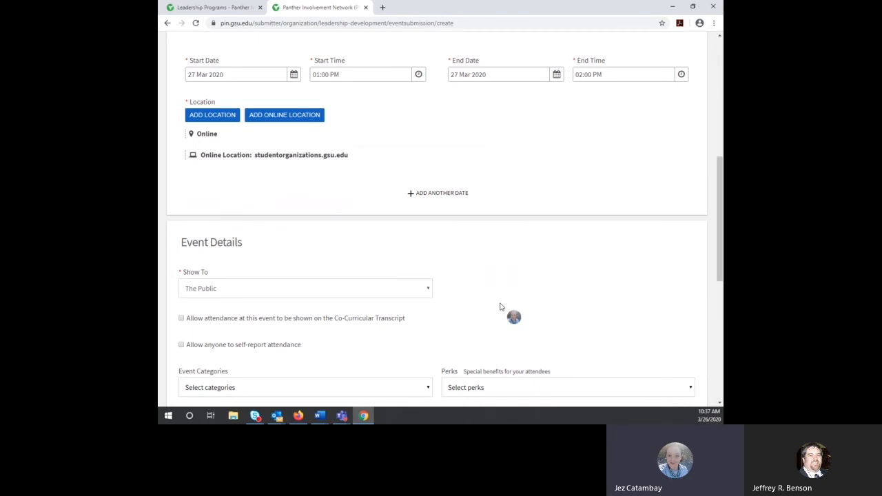
# Step: Add a second event date starting 3 April 2020
pyautogui.click(429, 193)
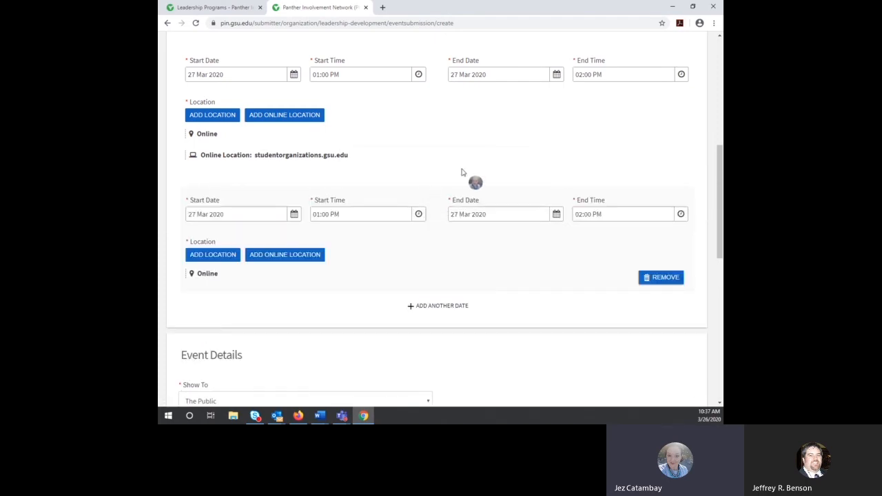
pyautogui.click(294, 214)
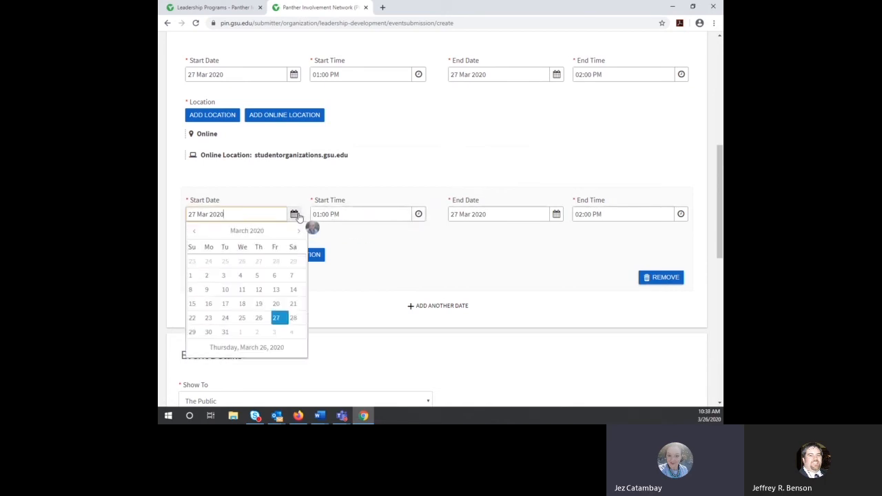
pyautogui.click(274, 332)
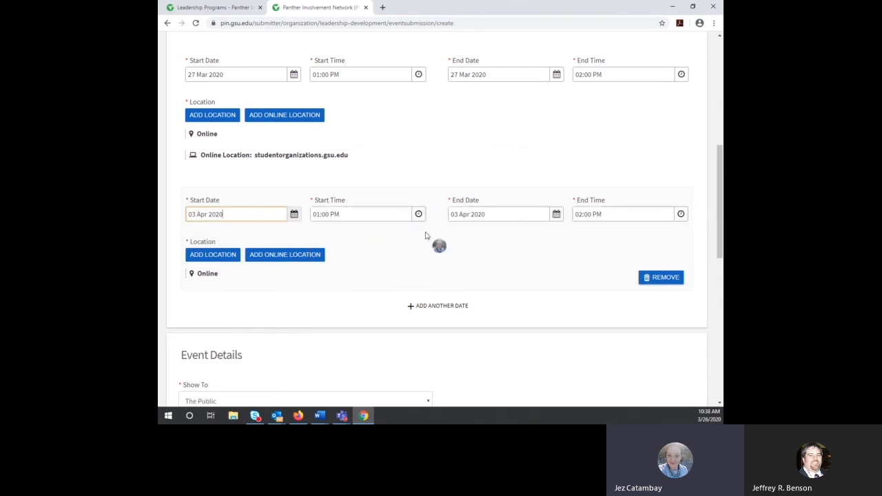
pyautogui.click(267, 260)
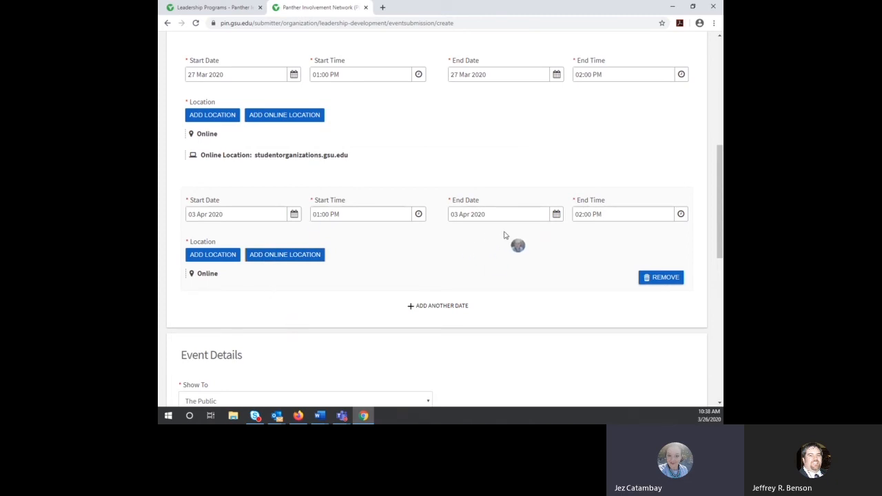
# Step: Show the event to Students & staff at PIN and record attendance on the Co-Curricular Transcript
pyautogui.scroll(-2, 514, 238)
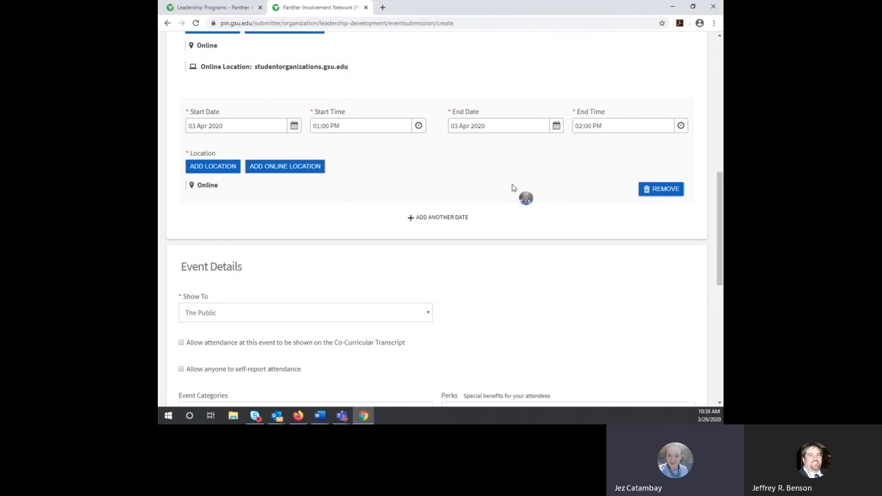
pyautogui.scroll(-3, 513, 189)
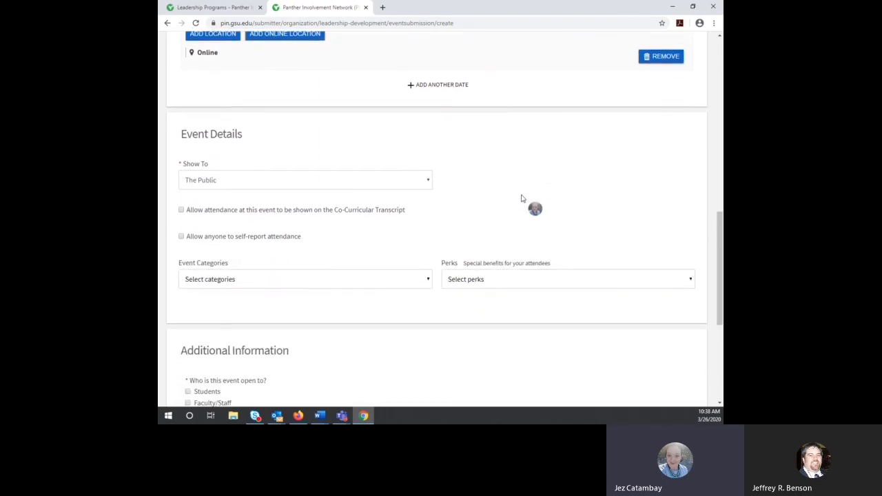
pyautogui.scroll(-1, 461, 181)
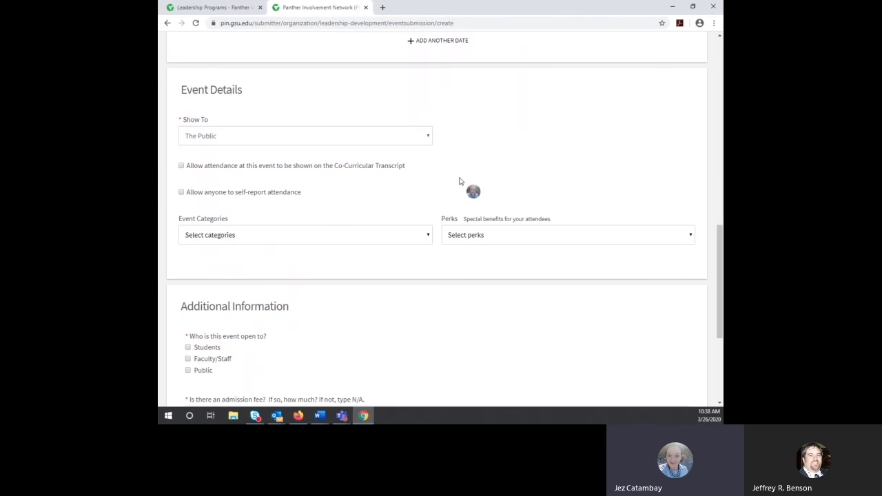
pyautogui.click(425, 139)
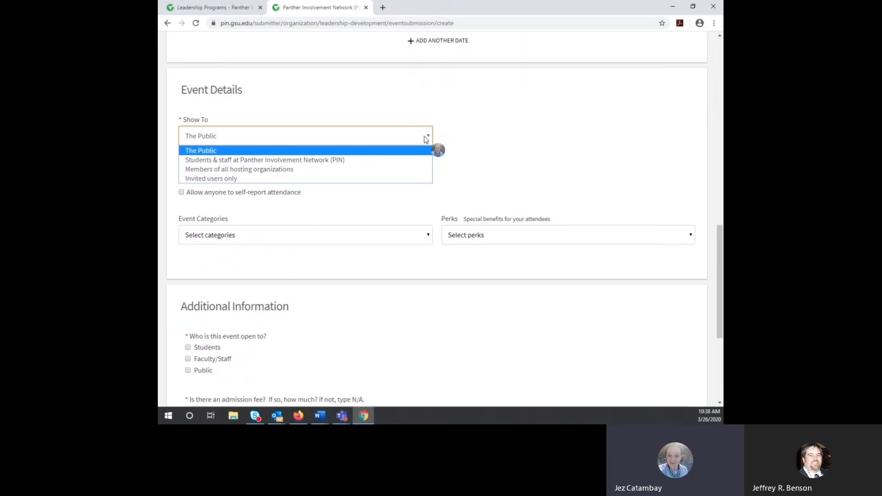
pyautogui.click(314, 162)
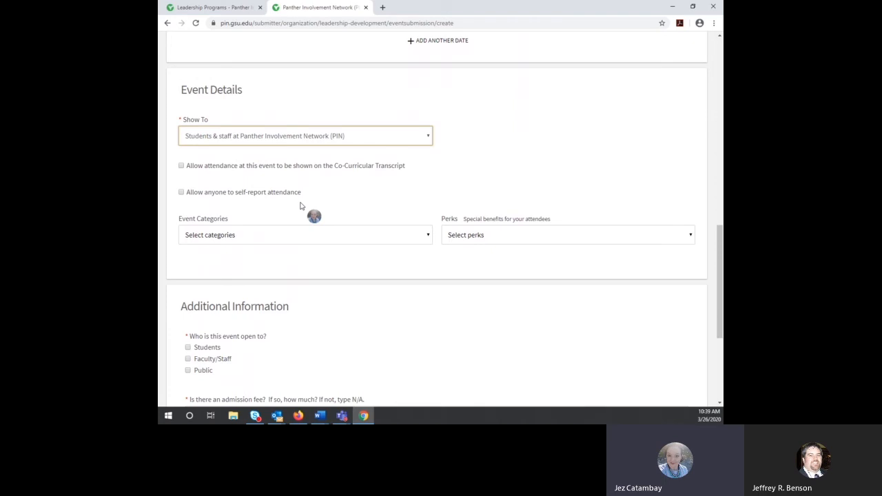
pyautogui.click(182, 168)
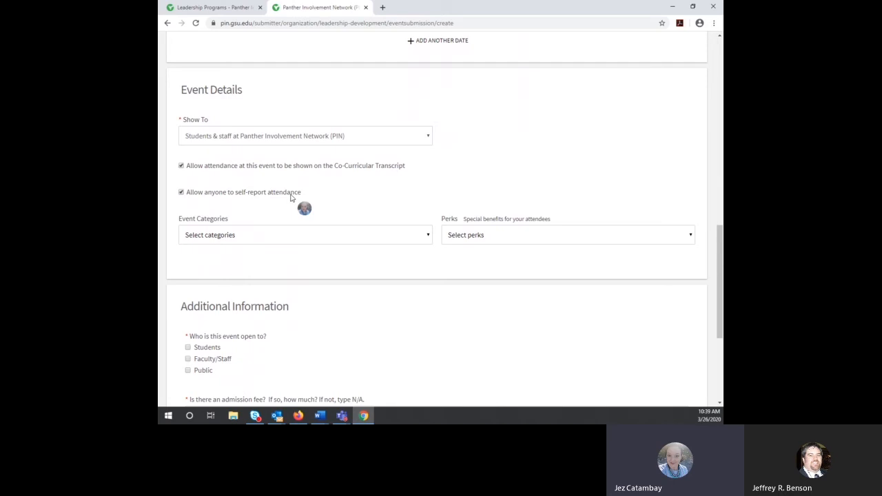
pyautogui.click(426, 237)
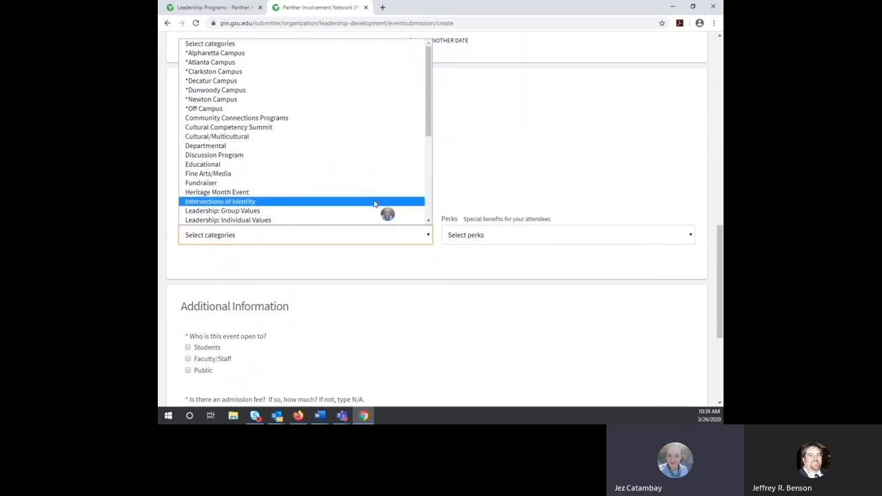
# Step: Tag the event with Atlanta and Clarkston Campus categories, then remove both
pyautogui.click(282, 62)
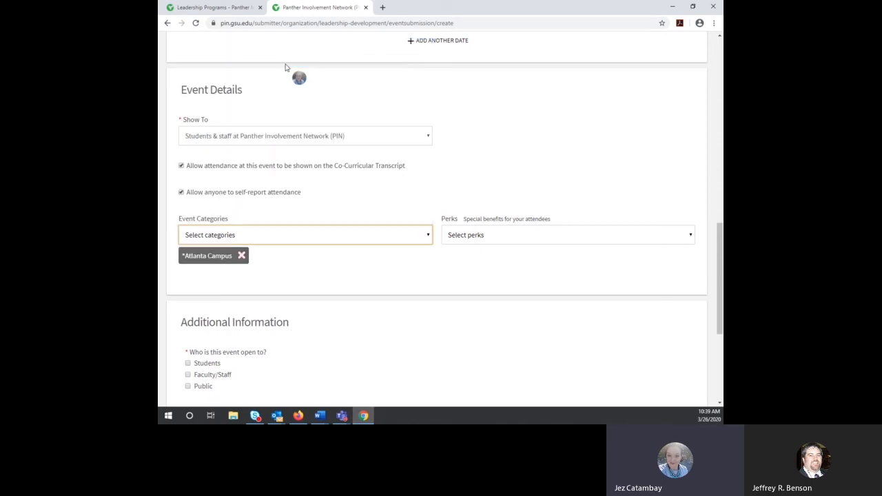
pyautogui.click(339, 234)
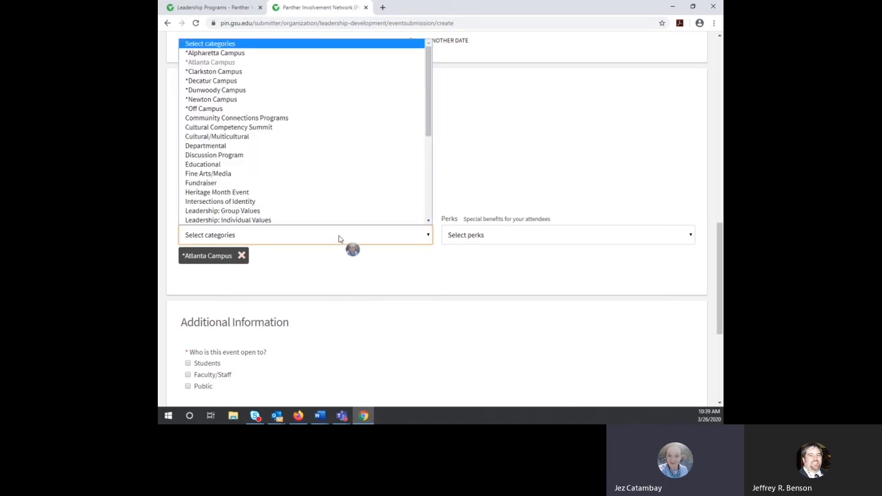
pyautogui.click(316, 74)
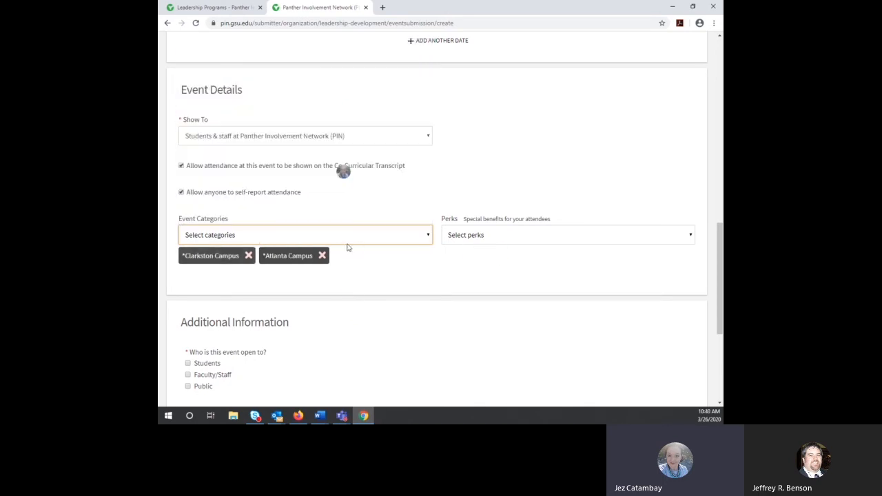
pyautogui.click(249, 256)
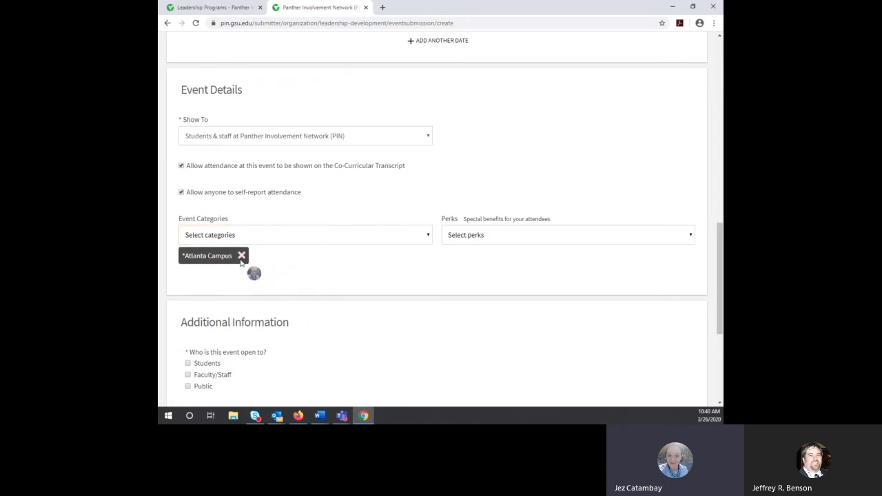
pyautogui.click(241, 256)
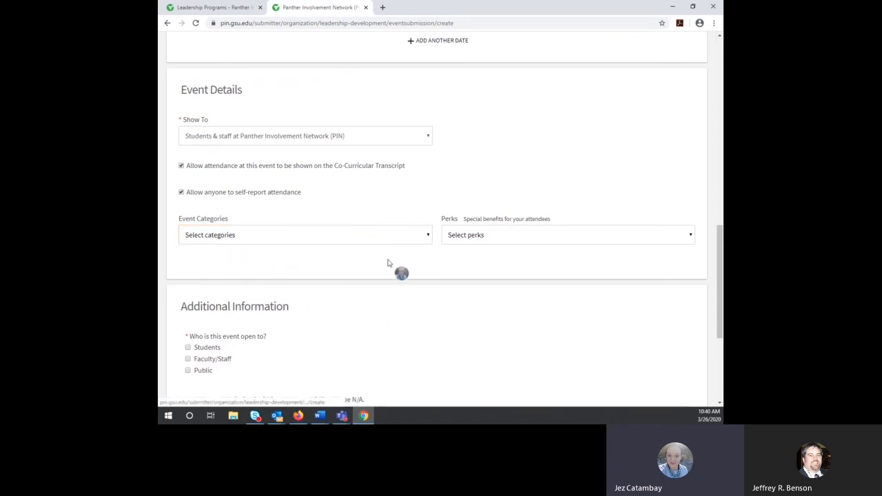
# Step: Add the Leadership: Group Values and Educational categories, discarding Fine Arts/Media
pyautogui.click(427, 235)
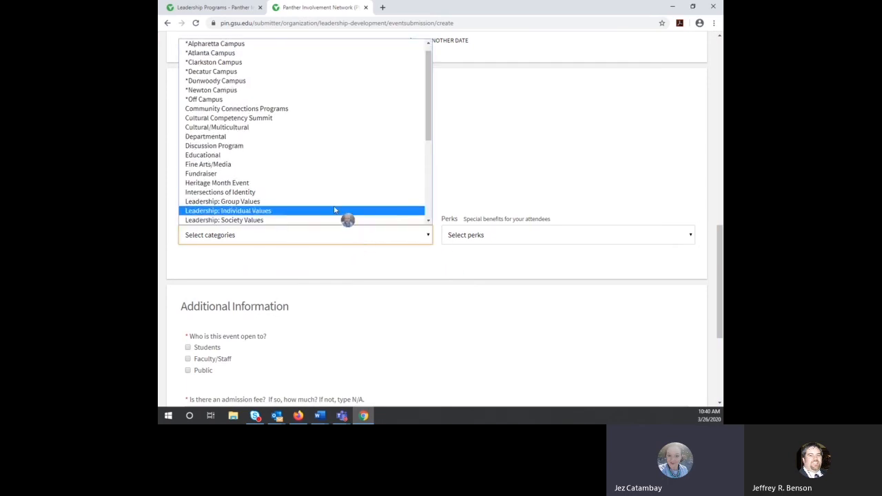
pyautogui.click(331, 201)
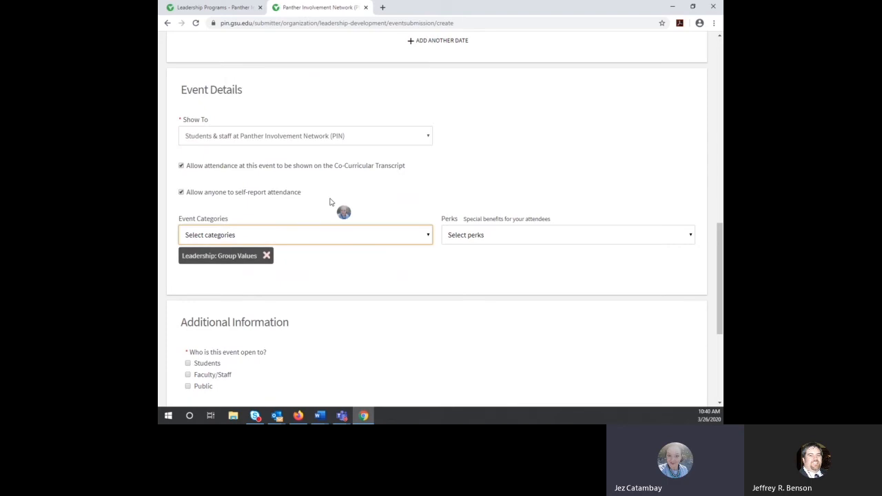
pyautogui.click(423, 239)
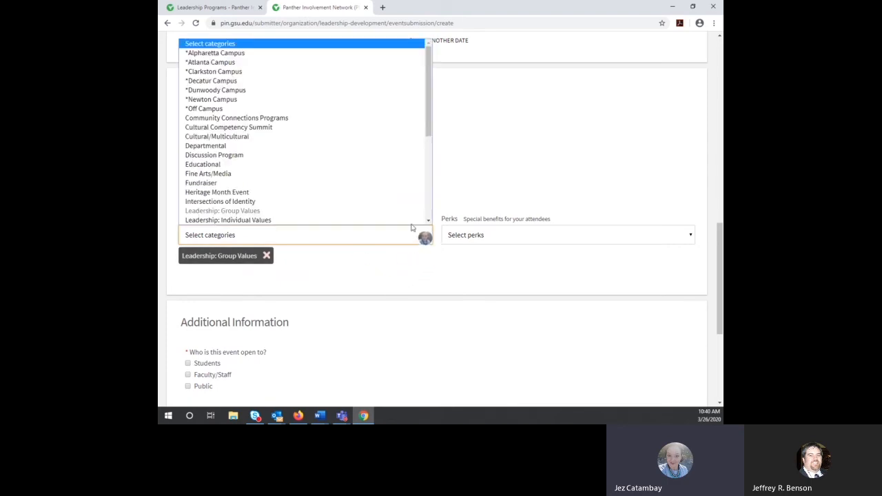
pyautogui.click(374, 174)
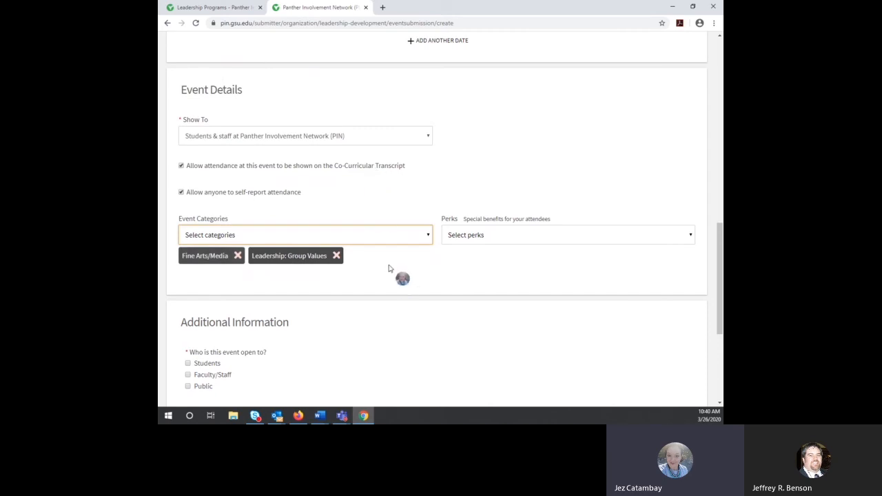
pyautogui.click(239, 259)
pyautogui.click(239, 259)
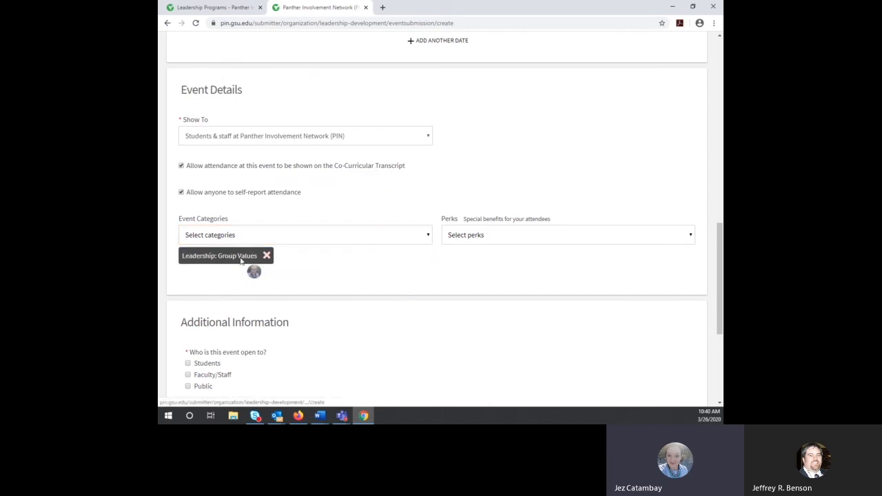
pyautogui.click(325, 238)
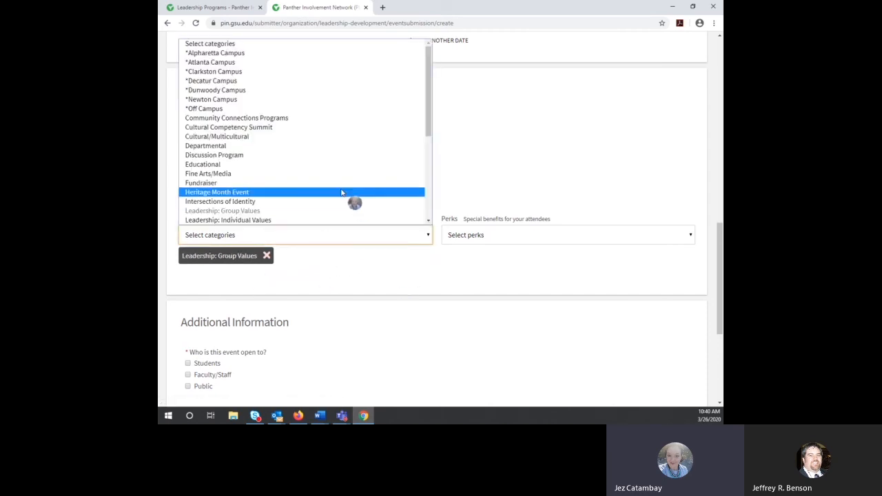
pyautogui.click(210, 166)
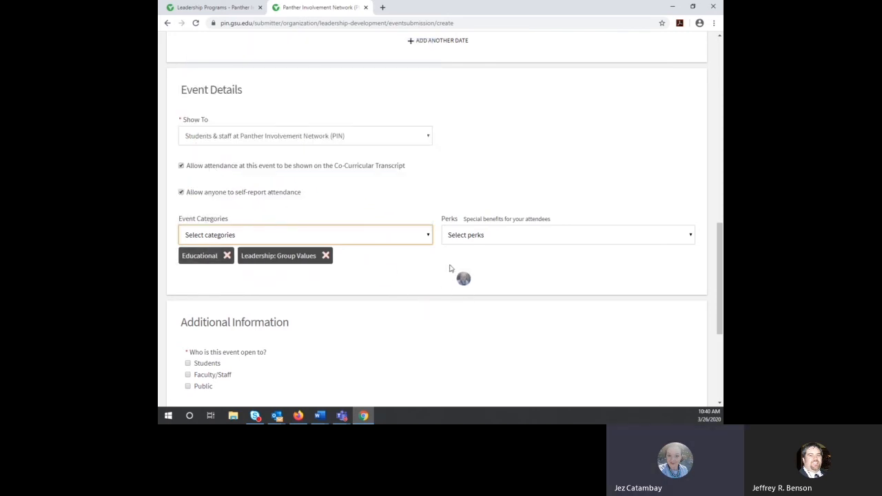
pyautogui.click(494, 236)
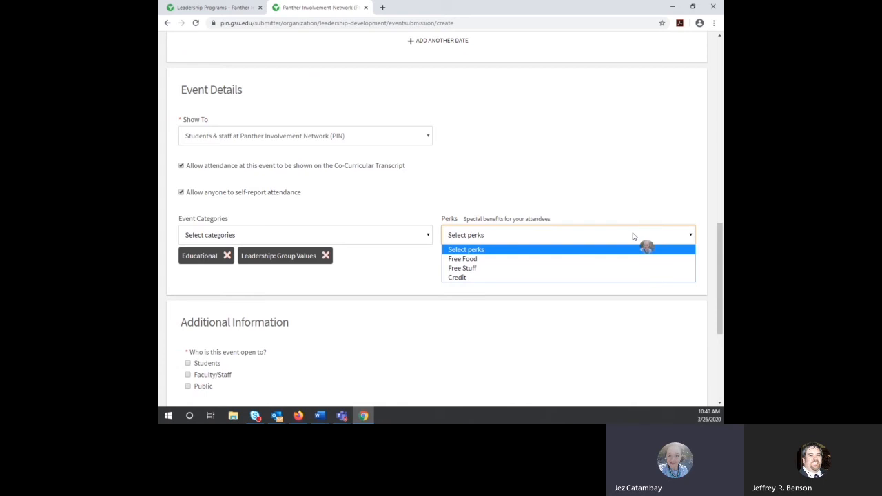
# Step: Add Credit and Free Food as the event's perks
pyautogui.click(619, 279)
pyautogui.scroll(1, 618, 281)
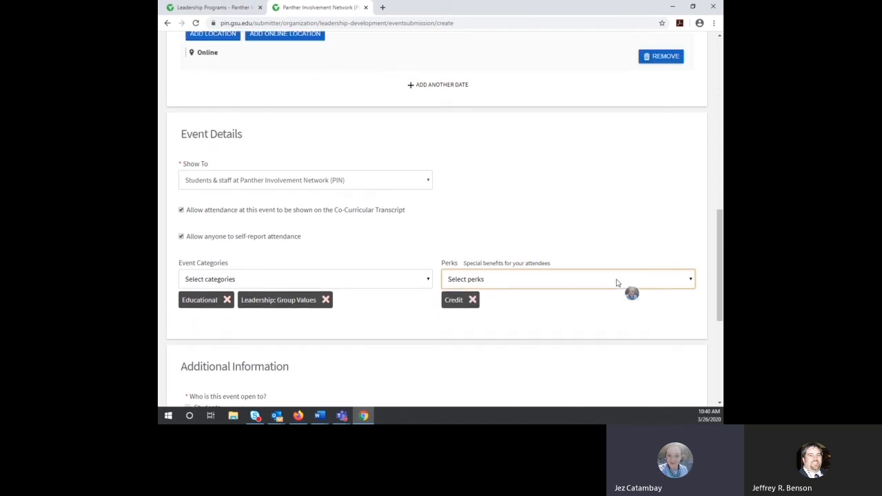
pyautogui.click(572, 281)
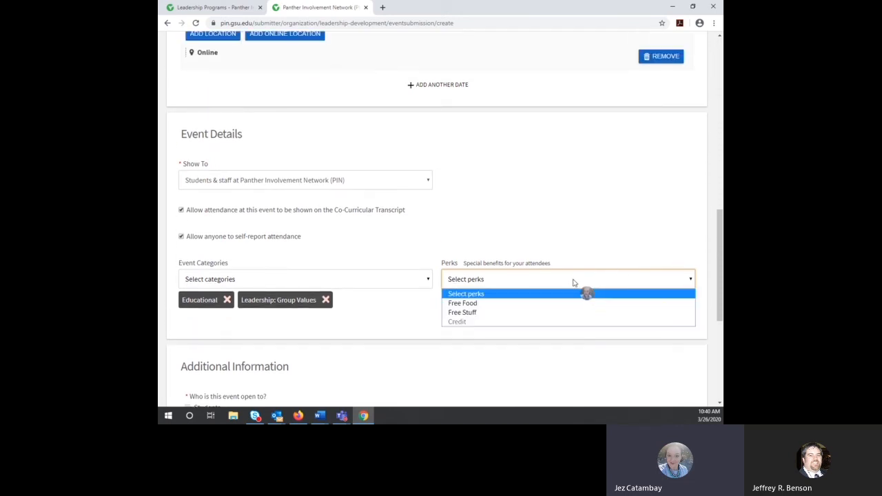
pyautogui.click(563, 303)
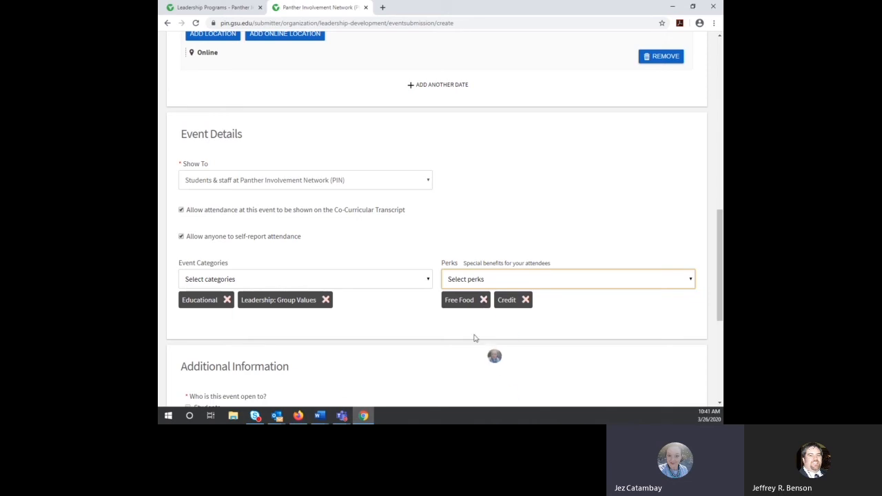
pyautogui.scroll(-2, 470, 331)
pyautogui.scroll(-2, 473, 334)
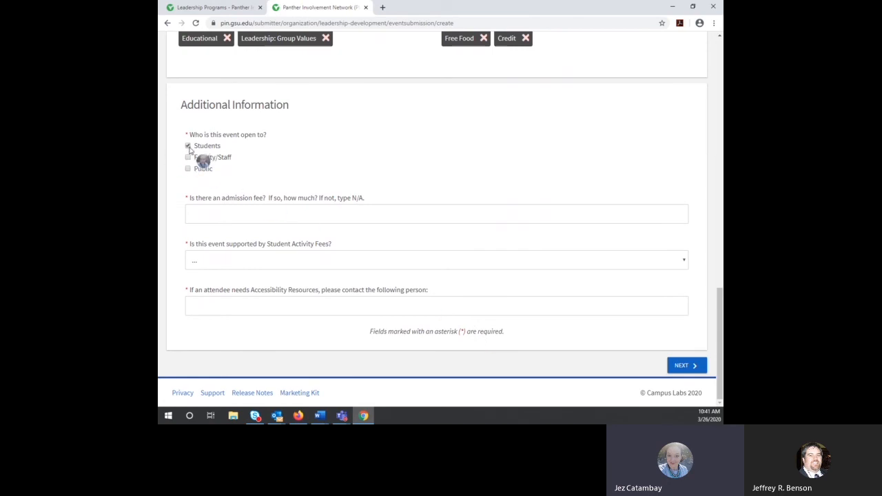
# Step: Open the event to Faculty/Staff and set the admission fee to 'Free for students, $10 for guests'
pyautogui.click(188, 157)
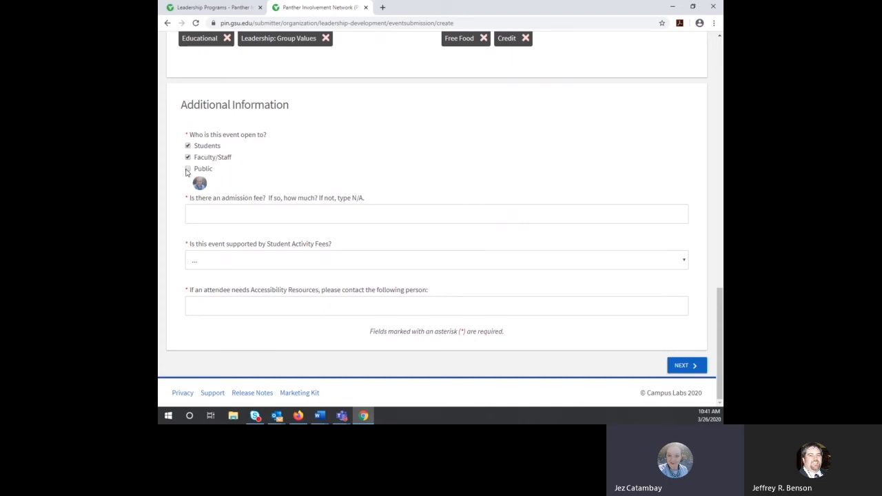
pyautogui.click(224, 220)
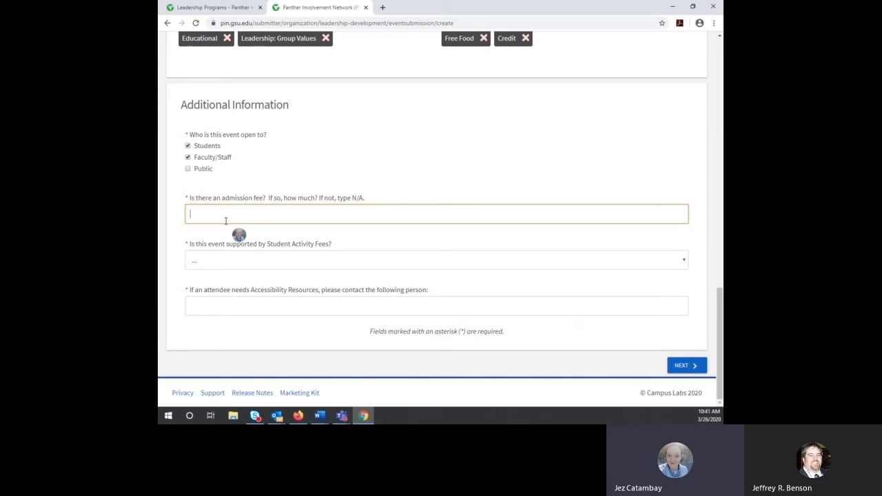
pyautogui.write('$')
pyautogui.press('BackSpace')
pyautogui.write('Free for student s, $10')
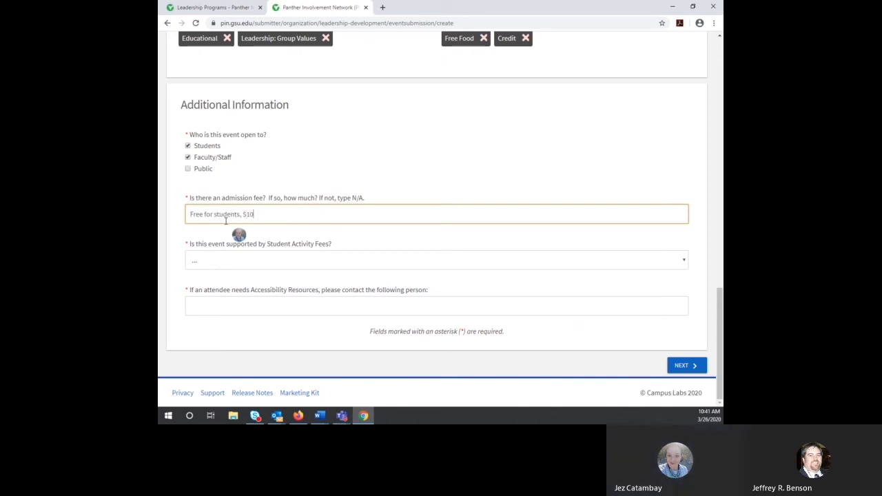
pyautogui.write(' for guests')
# Step: Mark it Student Activity Fees-supported, enter Access Services and its phone number as accessibility contact, and continue
pyautogui.click(255, 262)
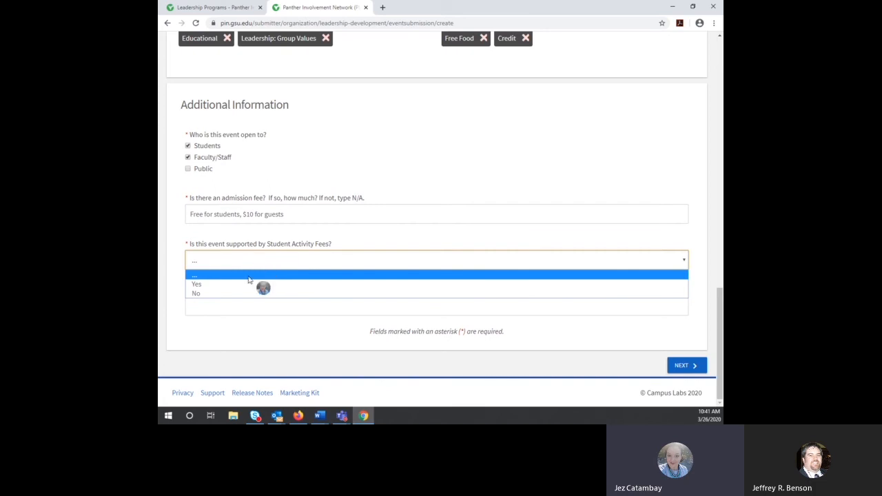
pyautogui.click(248, 285)
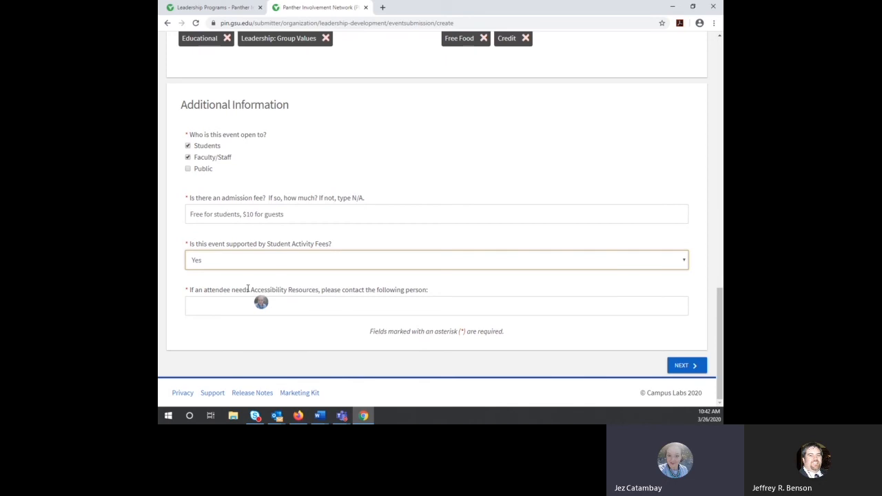
pyautogui.click(245, 307)
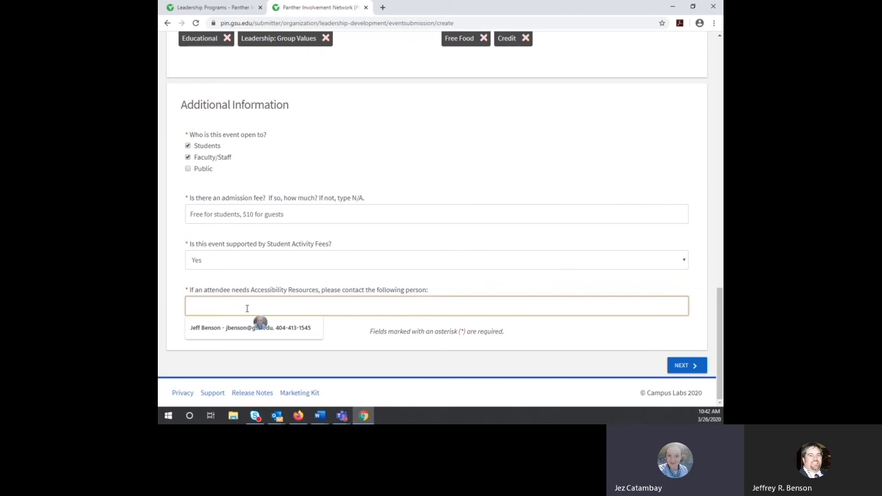
pyautogui.write('Access')
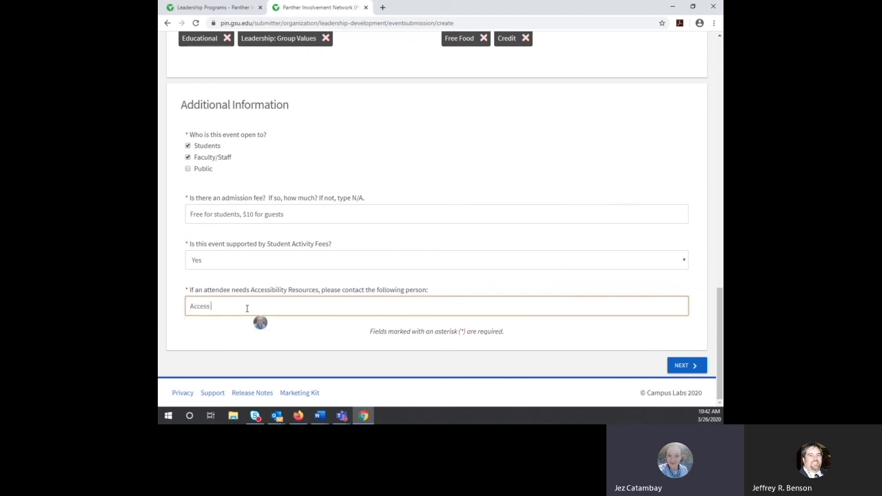
pyautogui.write(' Service')
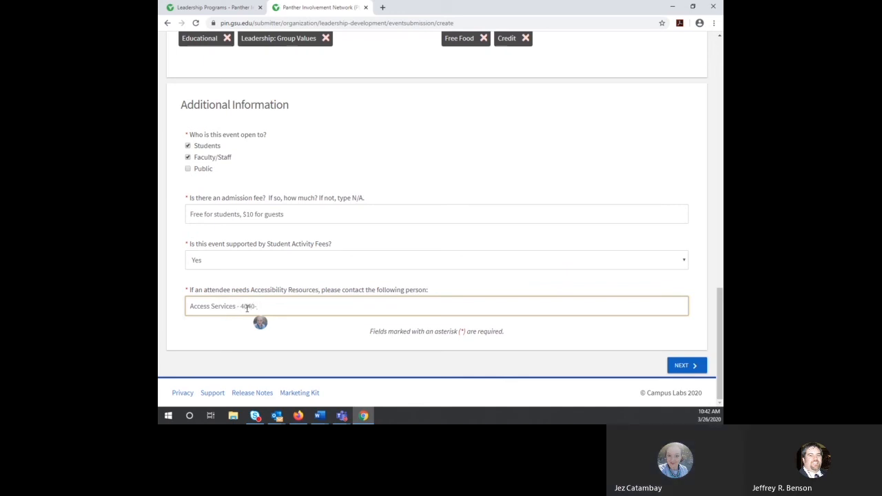
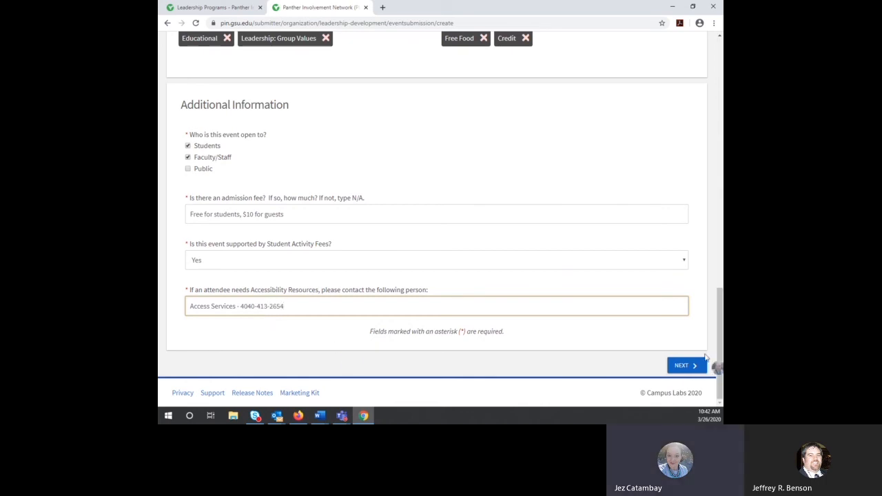
pyautogui.click(685, 366)
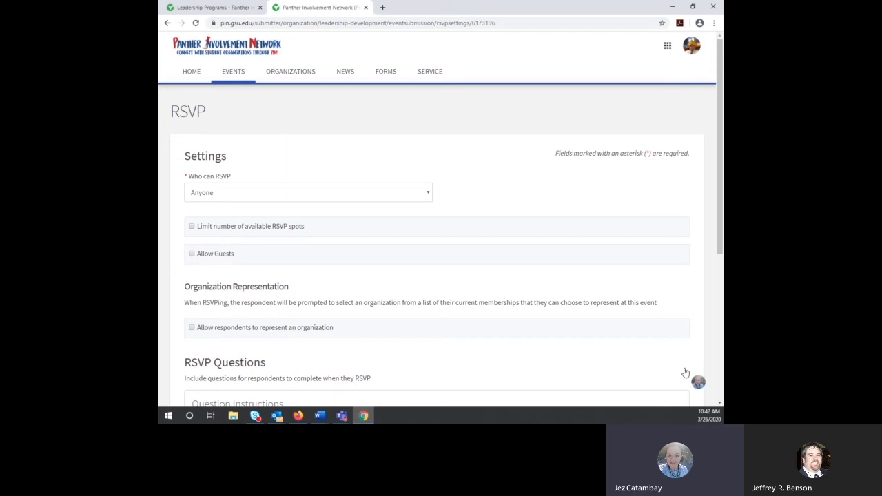
# Step: Keep RSVPs open to Anyone and limit available spots to a maximum of 30
pyautogui.click(428, 193)
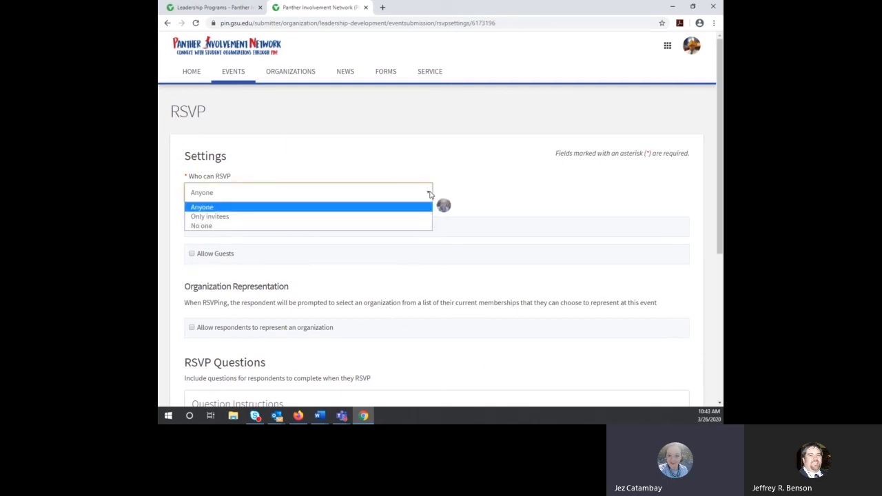
pyautogui.click(430, 194)
pyautogui.click(430, 194)
pyautogui.click(478, 181)
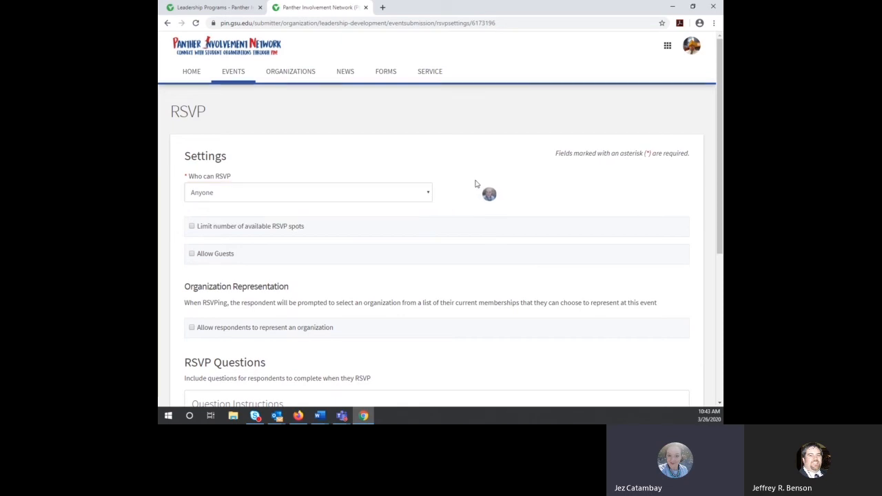
pyautogui.click(193, 227)
pyautogui.click(220, 266)
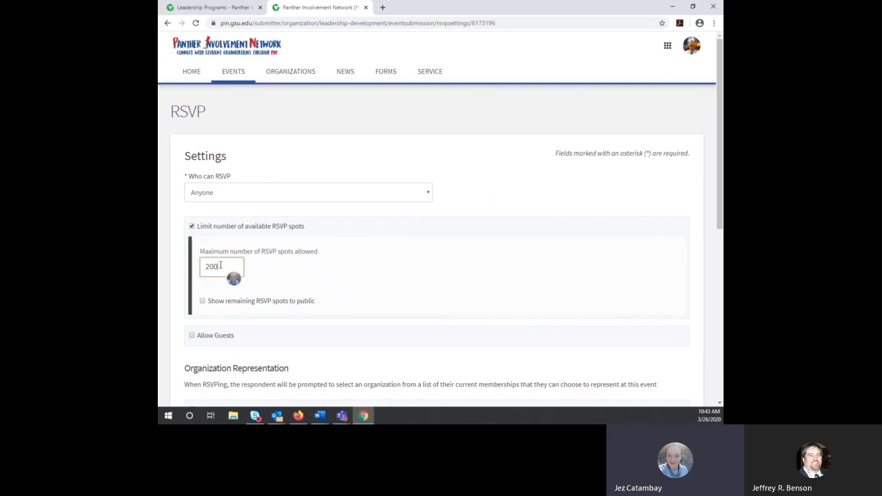
pyautogui.doubleClick(220, 266)
pyautogui.write('30')
pyautogui.click(492, 263)
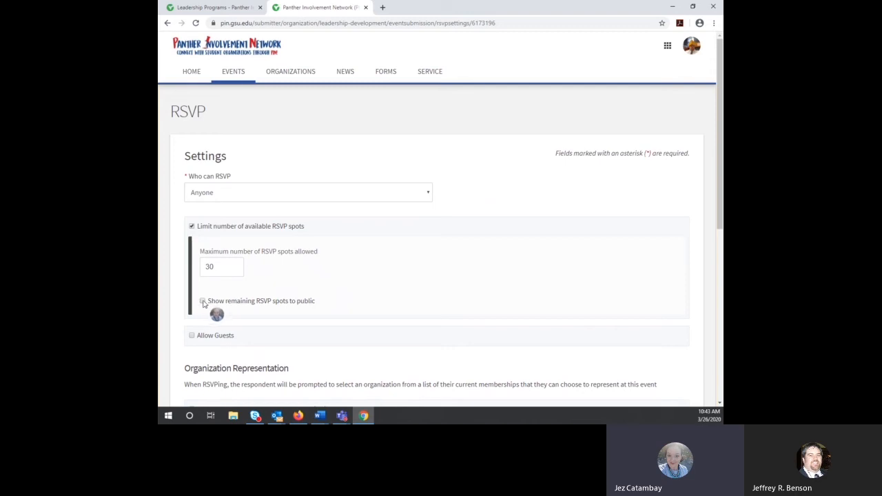
# Step: Show remaining RSVP spots publicly and allow guests, limited to 1 per RSVP
pyautogui.click(203, 302)
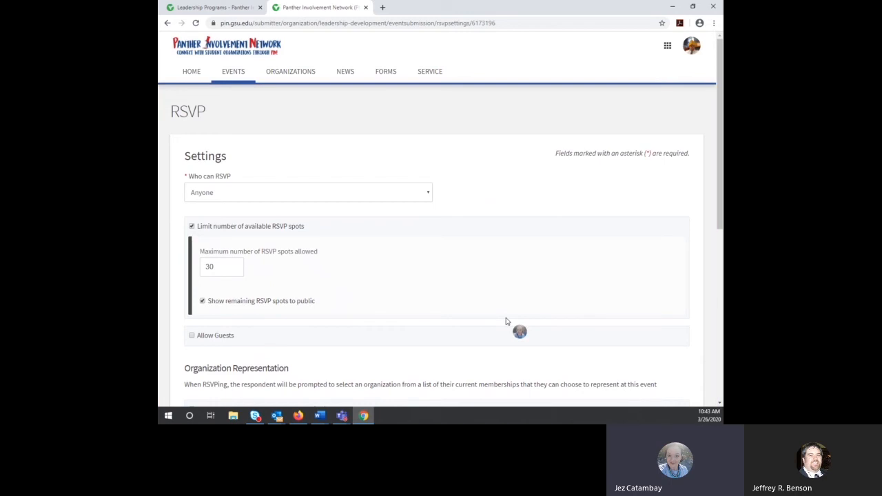
pyautogui.scroll(-2, 506, 321)
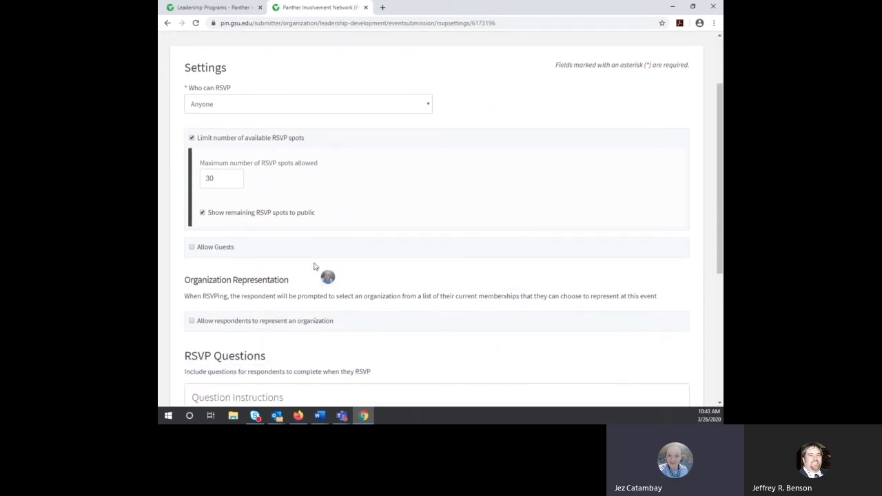
pyautogui.click(192, 248)
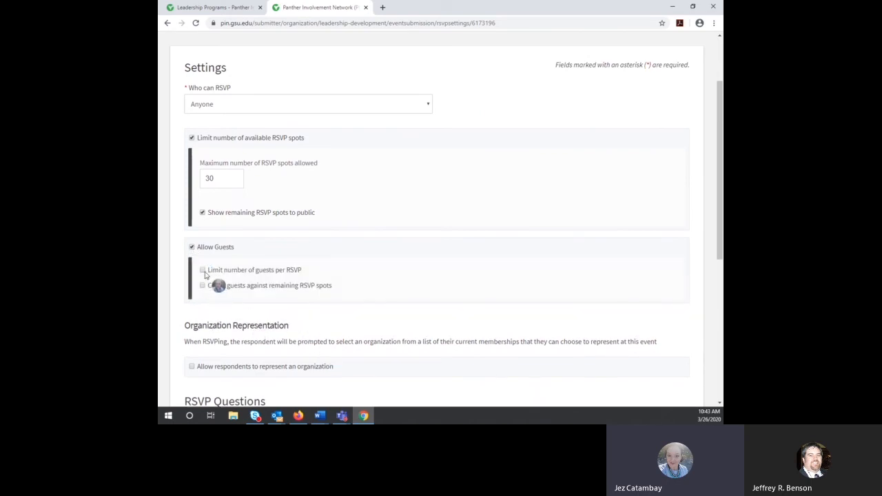
pyautogui.click(202, 271)
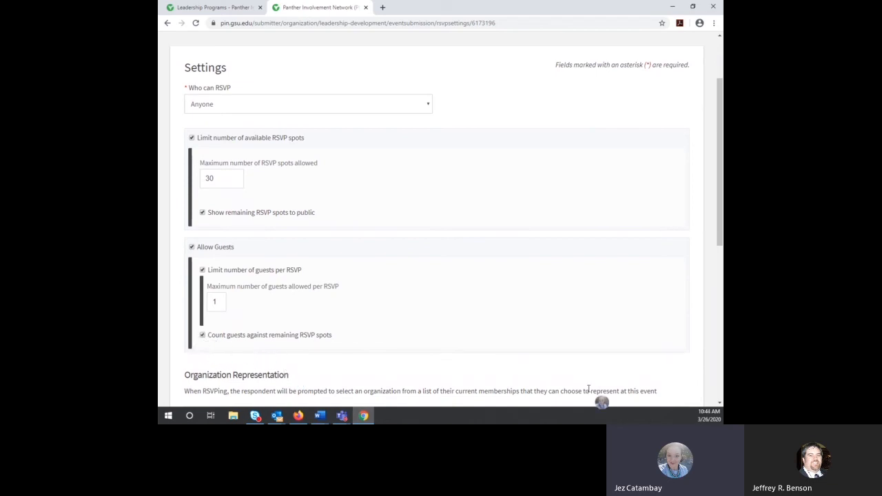
# Step: Let respondents represent an organization when they RSVP
pyautogui.scroll(-3, 451, 283)
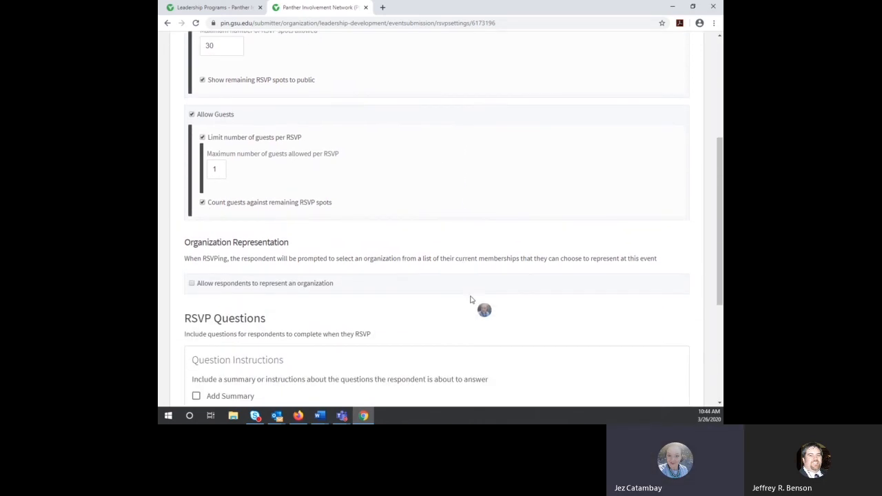
pyautogui.scroll(-1, 475, 304)
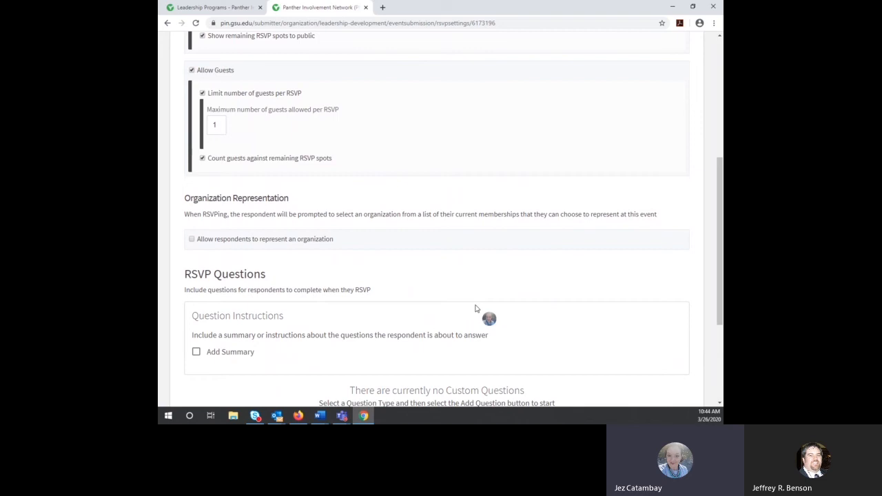
pyautogui.click(193, 240)
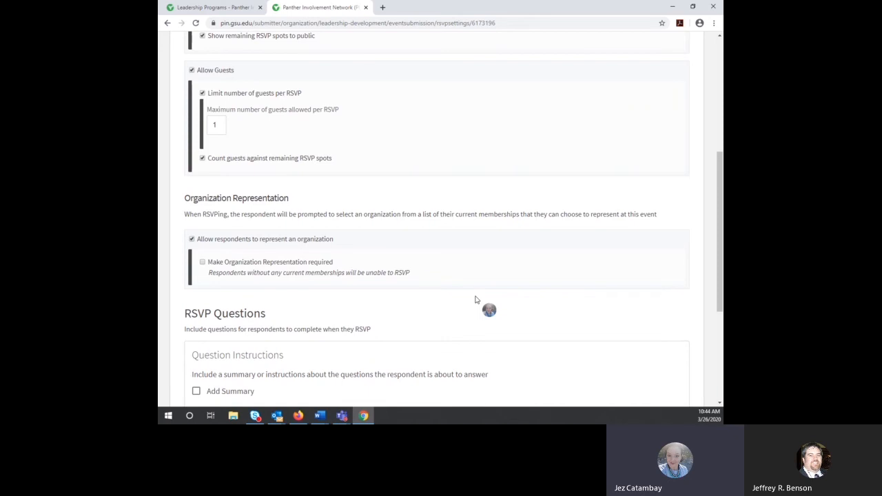
pyautogui.scroll(-3, 475, 299)
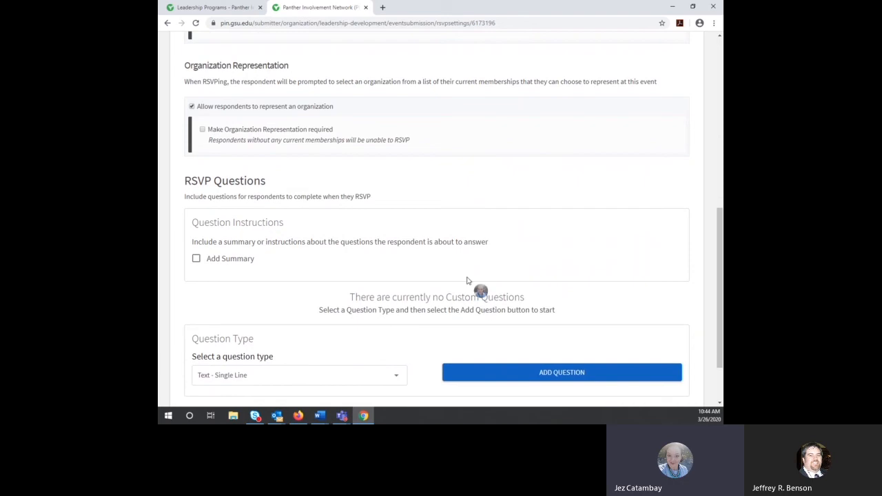
pyautogui.scroll(-1, 473, 282)
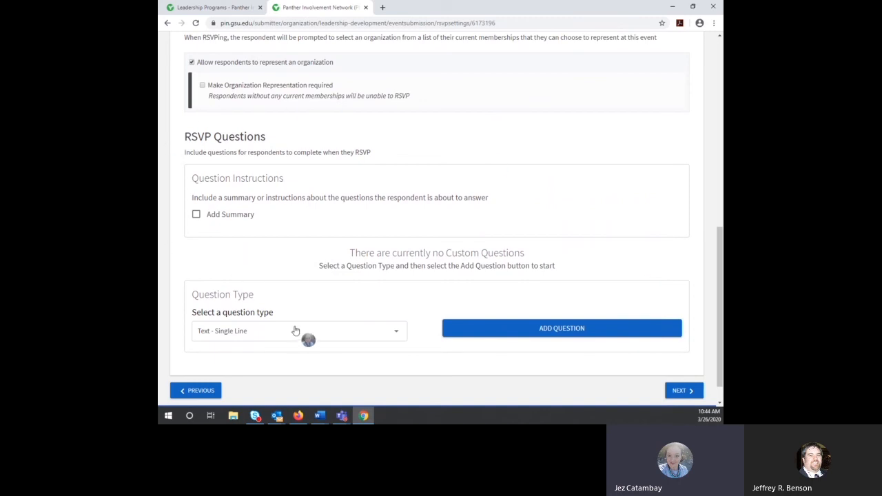
# Step: Add a radio-button RSVP question 'What campus will you be respresenting'
pyautogui.click(364, 341)
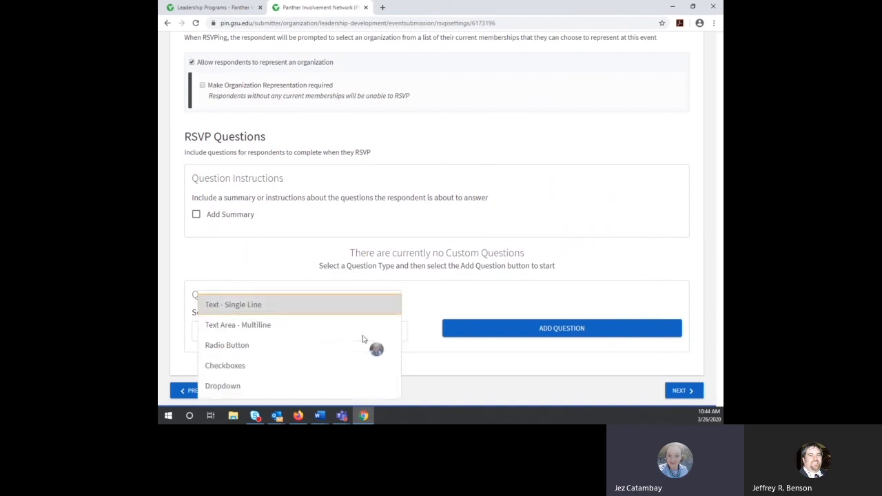
pyautogui.click(240, 347)
pyautogui.scroll(-1, 576, 247)
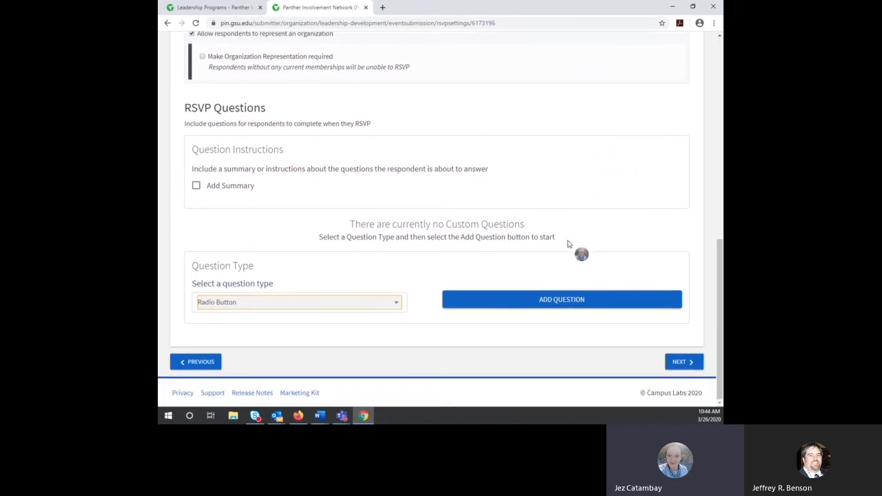
pyautogui.click(576, 302)
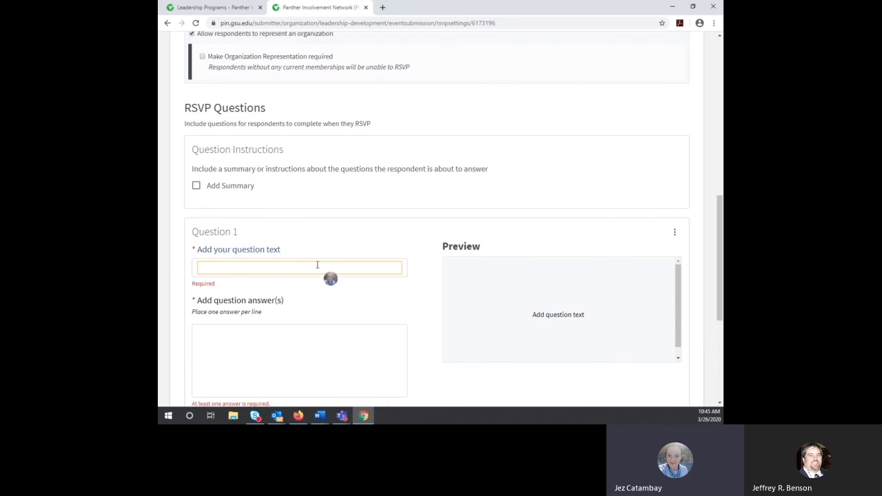
pyautogui.write('What ')
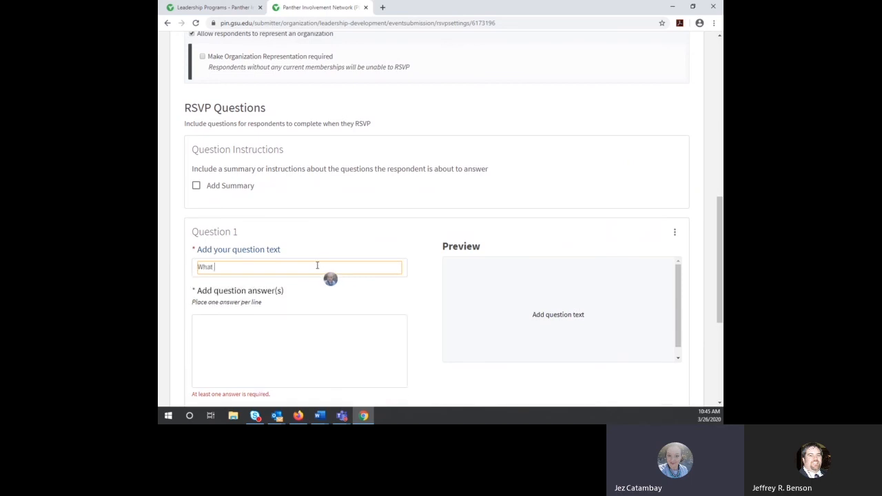
pyautogui.write('campus will you')
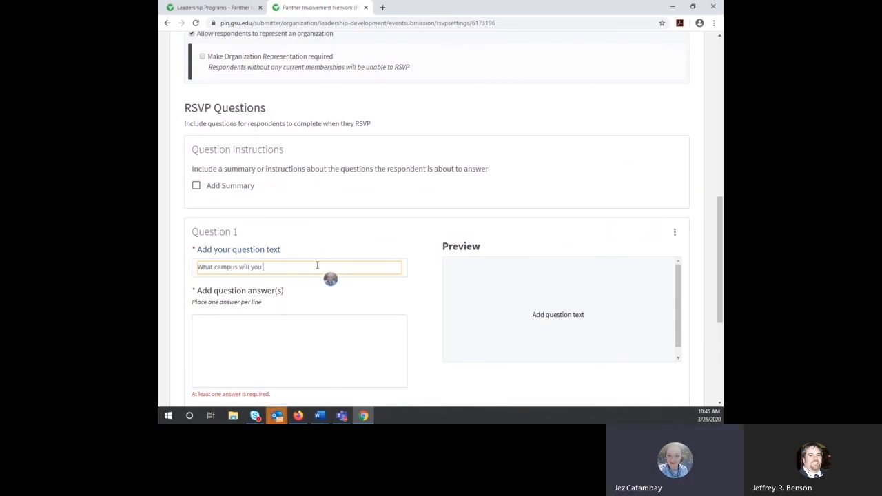
pyautogui.write(' be respresenting')
# Step: Give it the answers Atlanta, Clarkston and Newton, and mark it required
pyautogui.click(219, 335)
pyautogui.write('Atlanta')
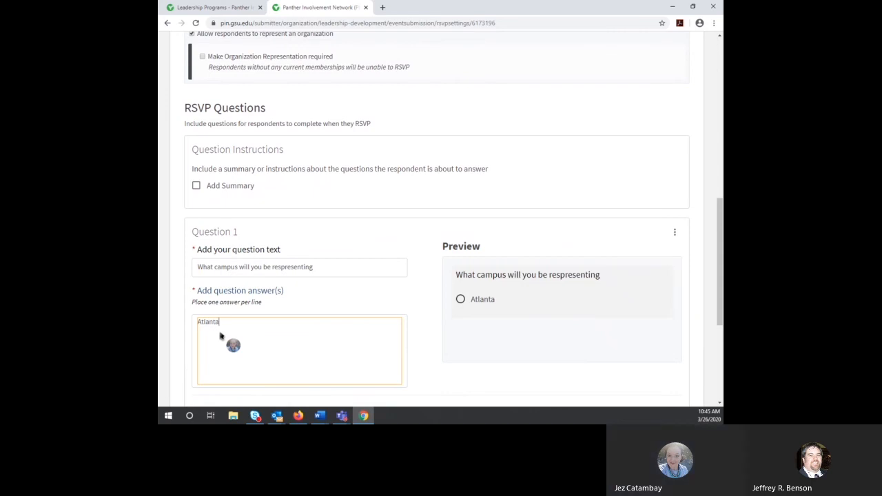
pyautogui.press('Return')
pyautogui.write('Clarkston')
pyautogui.press('Return')
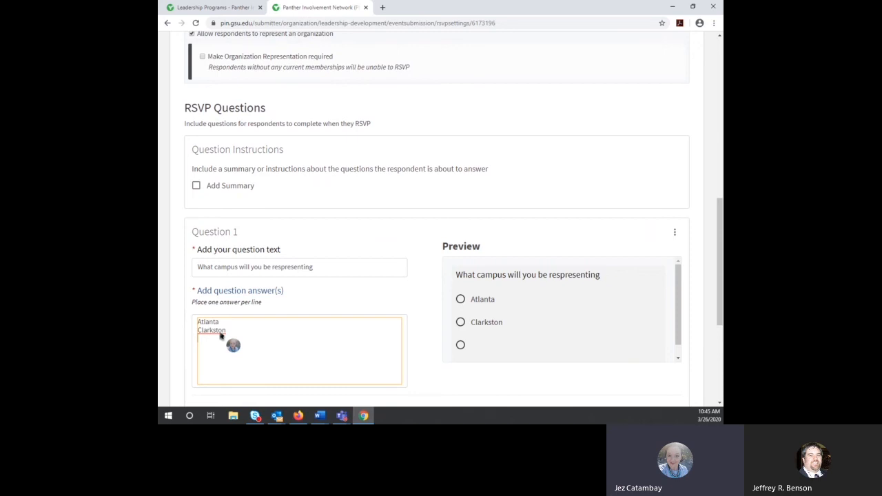
pyautogui.write('Newton')
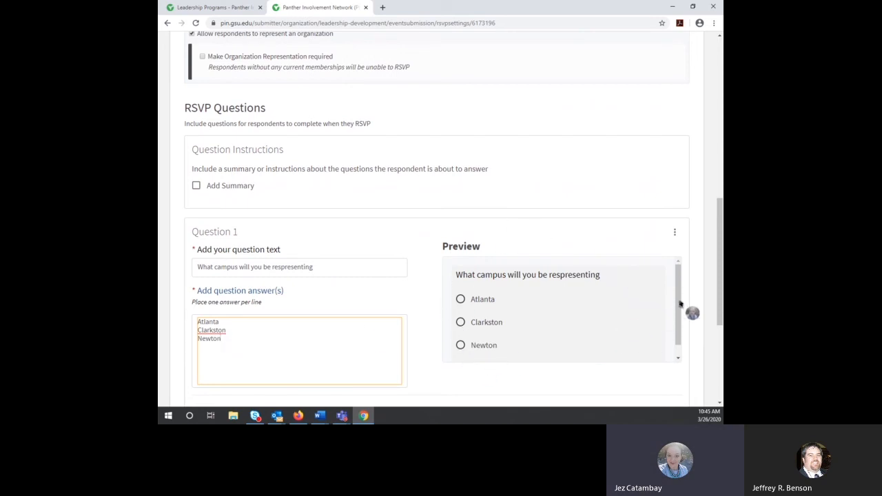
pyautogui.scroll(-1, 686, 312)
pyautogui.scroll(-3, 685, 320)
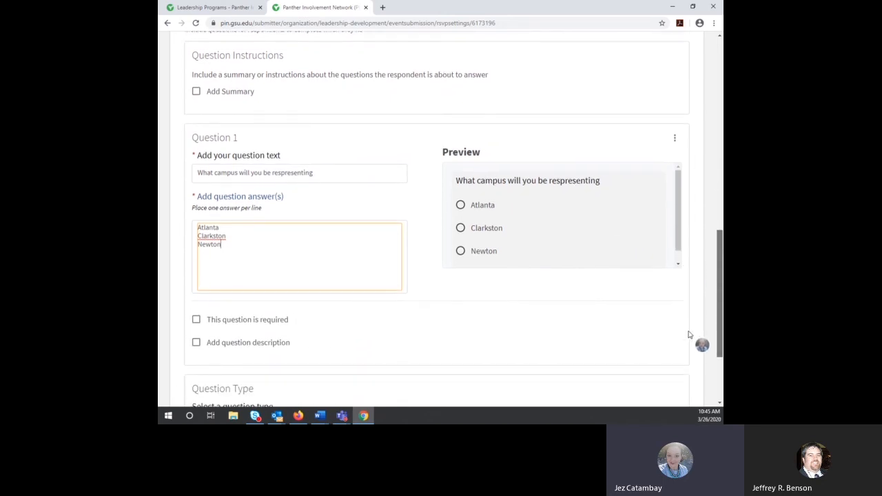
pyautogui.click(196, 321)
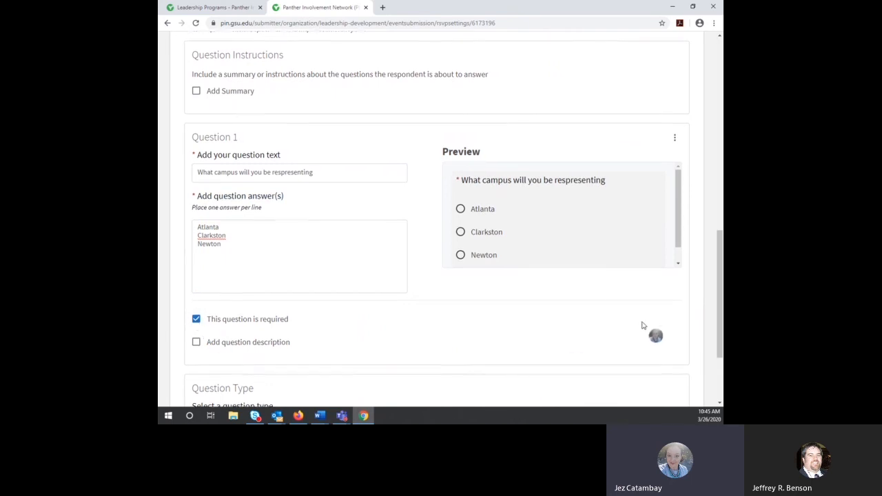
pyautogui.scroll(-1, 641, 325)
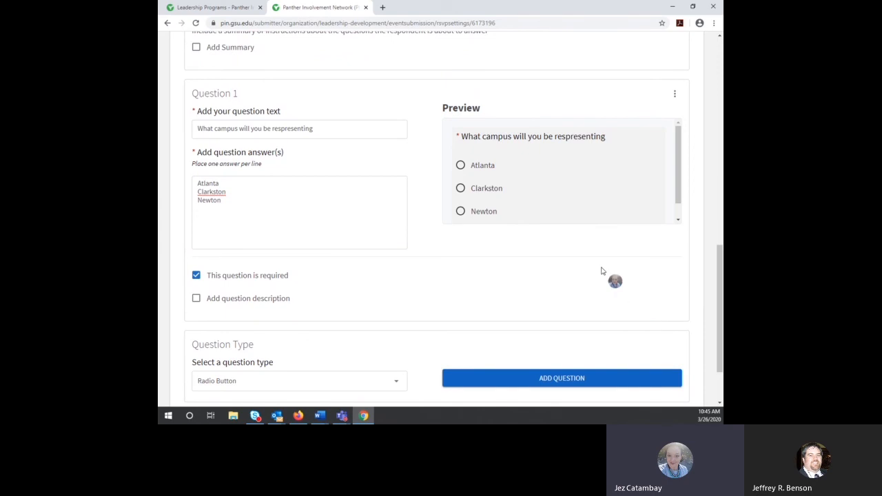
pyautogui.scroll(-2, 601, 271)
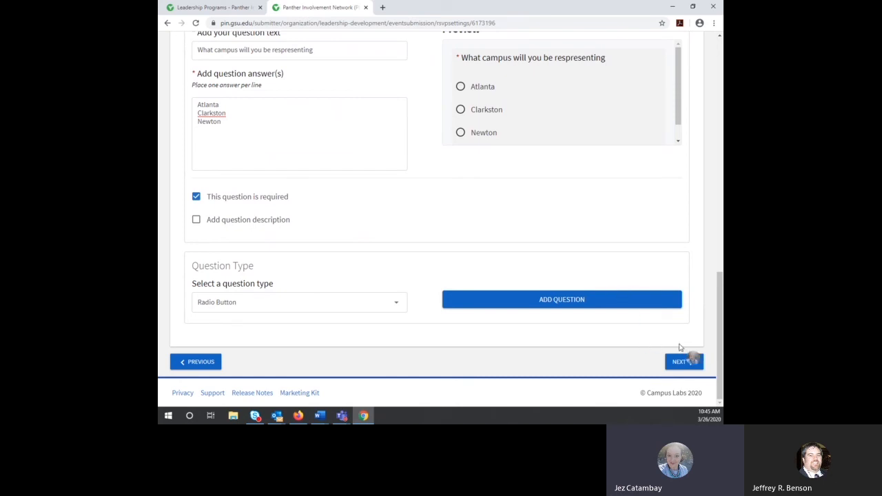
# Step: Enable the automatic post-event Event Rating notification and advance to the cover photo page
pyautogui.click(687, 367)
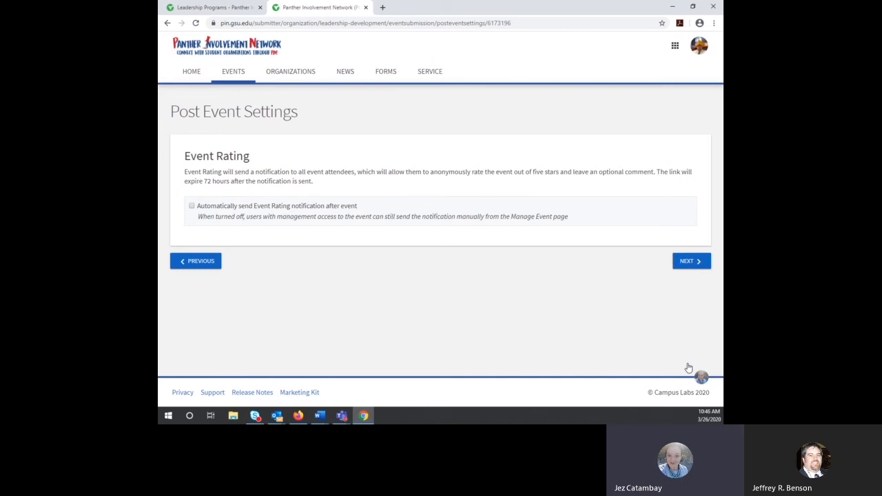
pyautogui.click(191, 206)
pyautogui.click(696, 266)
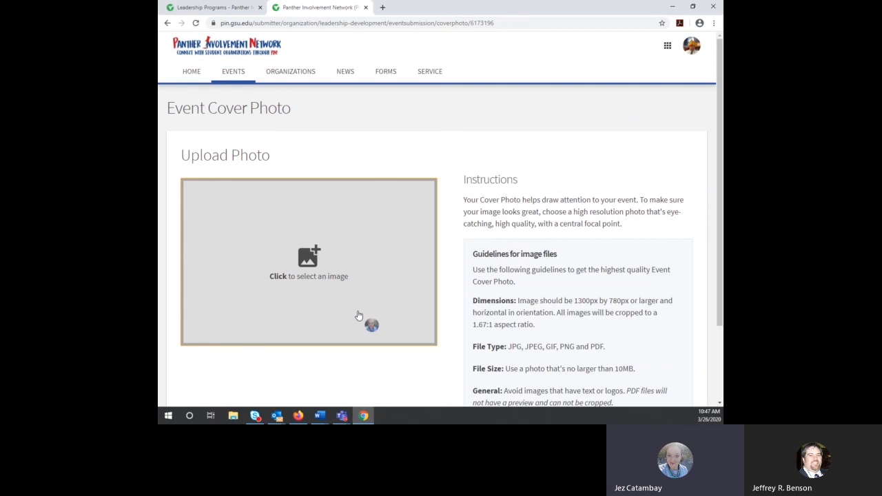
pyautogui.scroll(-2, 606, 286)
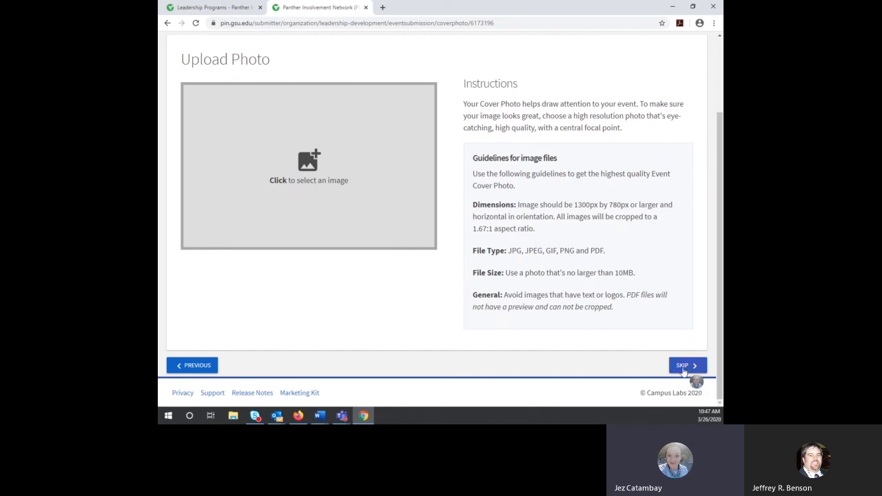
pyautogui.click(684, 366)
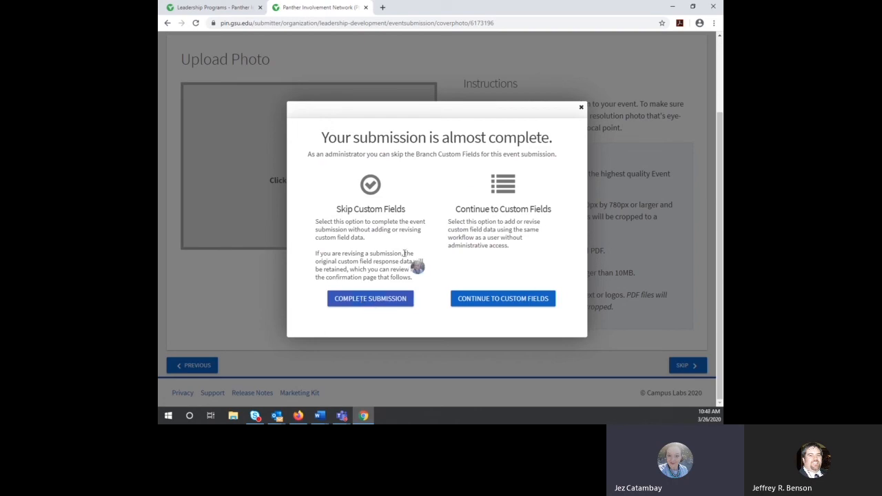
pyautogui.click(581, 108)
pyautogui.scroll(3, 363, 310)
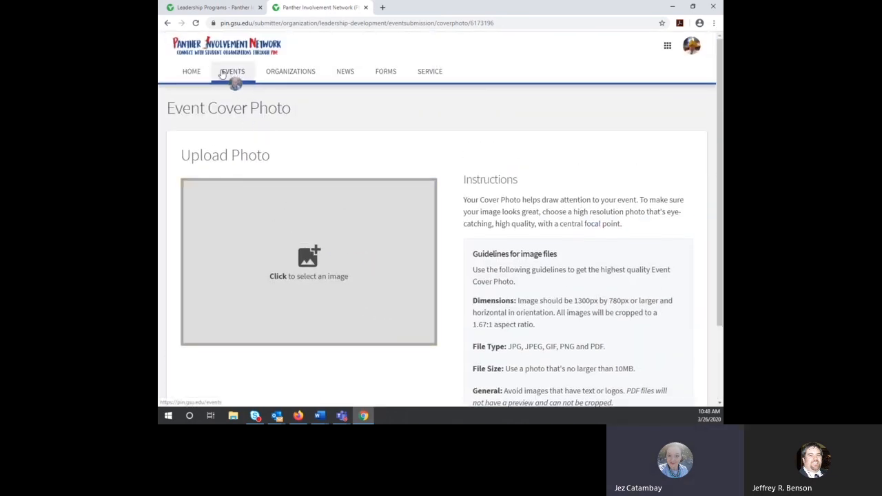
# Step: Switch from the campus events listing to the Manage Action Center view
pyautogui.click(226, 77)
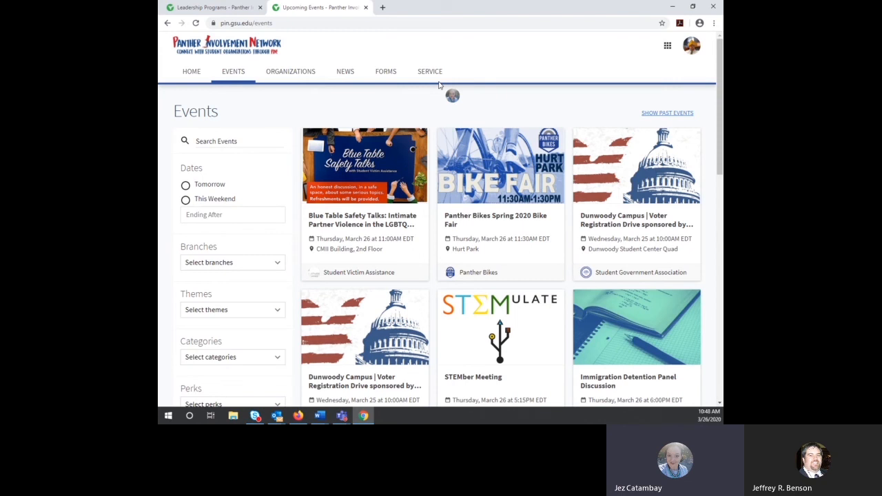
pyautogui.click(667, 46)
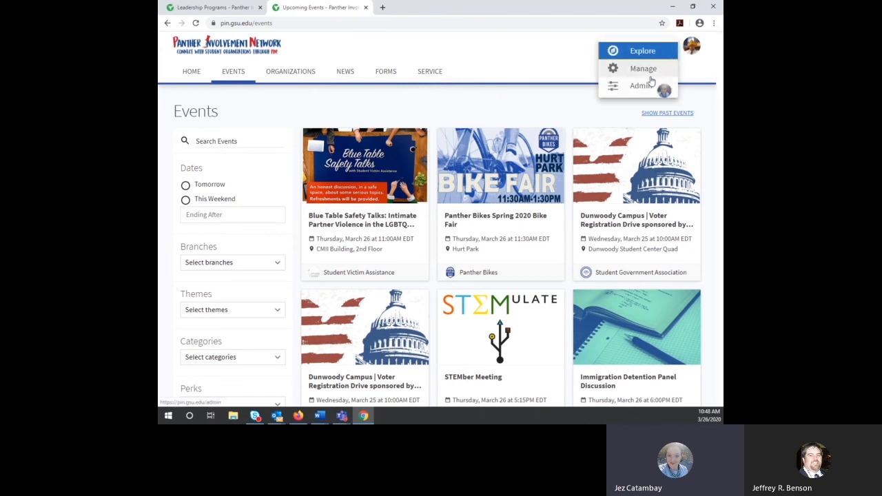
pyautogui.click(650, 75)
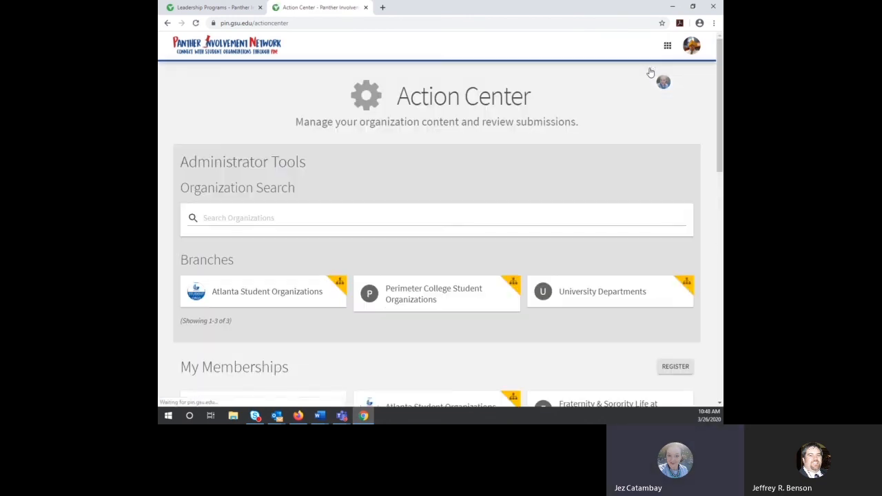
pyautogui.scroll(-2, 466, 213)
# Step: Find the Leadership Programs organization and open its Events management list
pyautogui.click(396, 87)
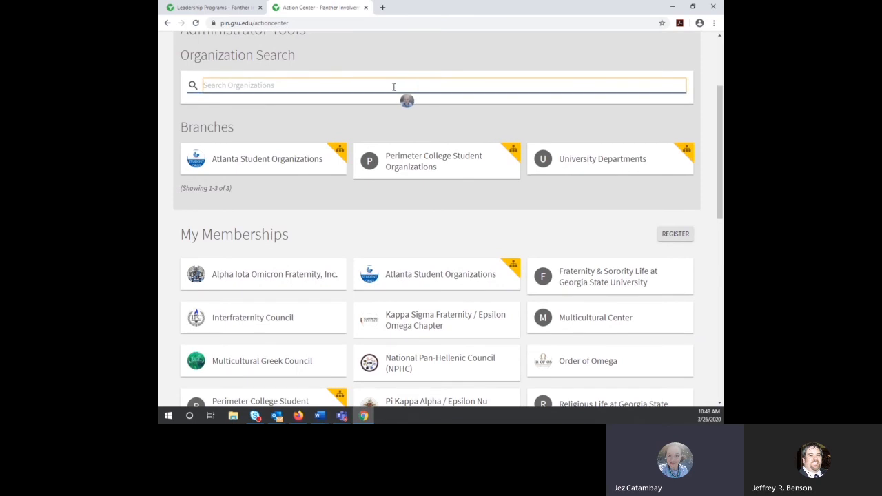
pyautogui.write('leadership progr')
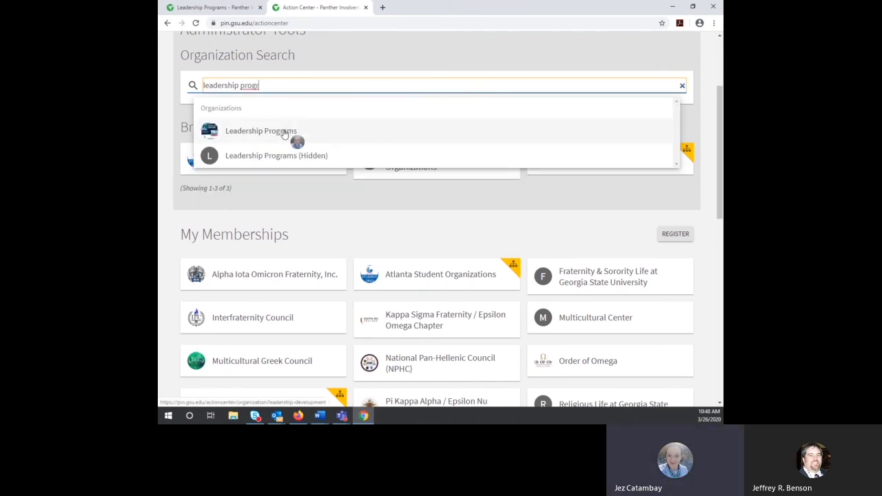
pyautogui.click(282, 132)
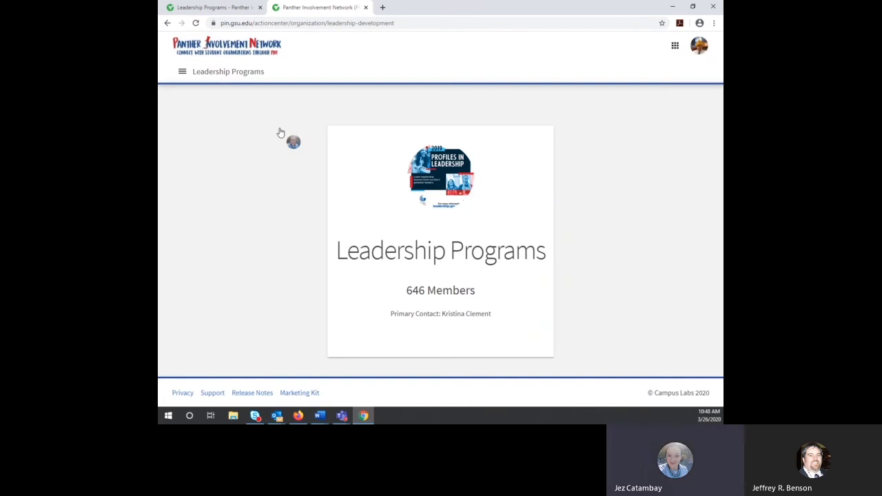
pyautogui.click(184, 73)
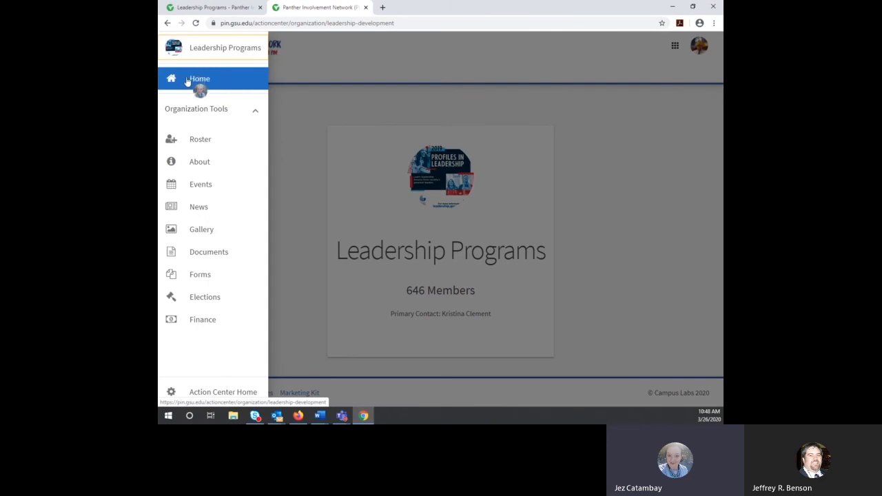
pyautogui.click(207, 189)
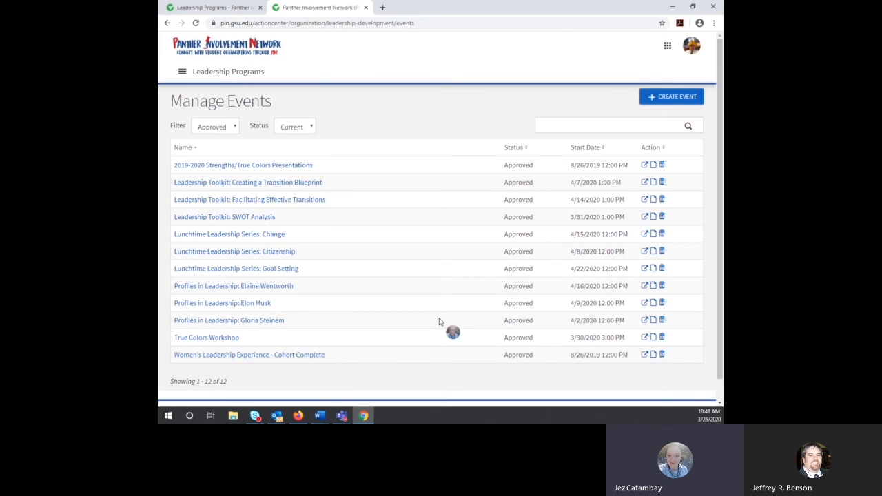
# Step: Open the '2019-2020 Strengths/True Colors Presentations' event from the list
pyautogui.click(274, 167)
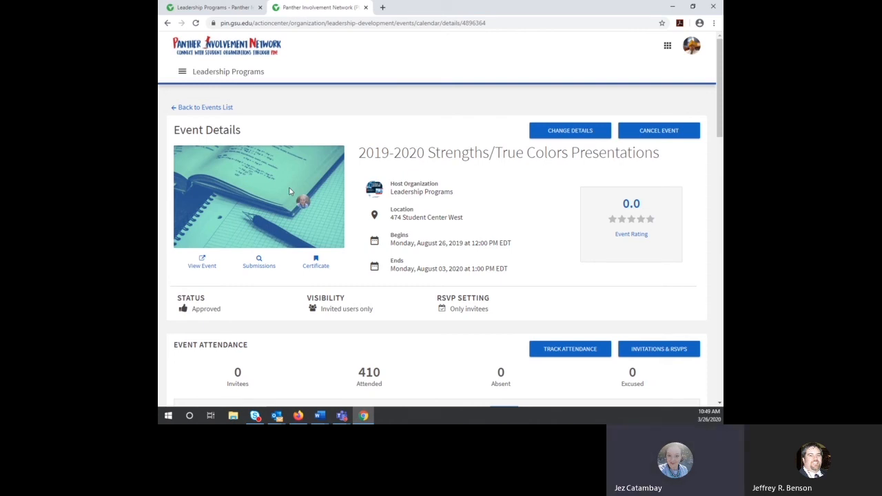
# Step: Open Change Details for the Strengths/True Colors event and review its prefilled form
pyautogui.click(590, 136)
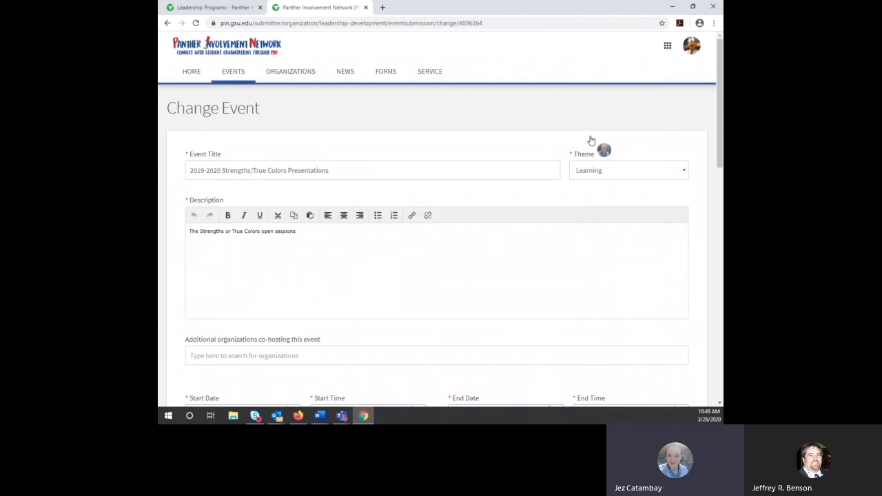
pyautogui.scroll(-2, 627, 172)
pyautogui.scroll(-6, 640, 181)
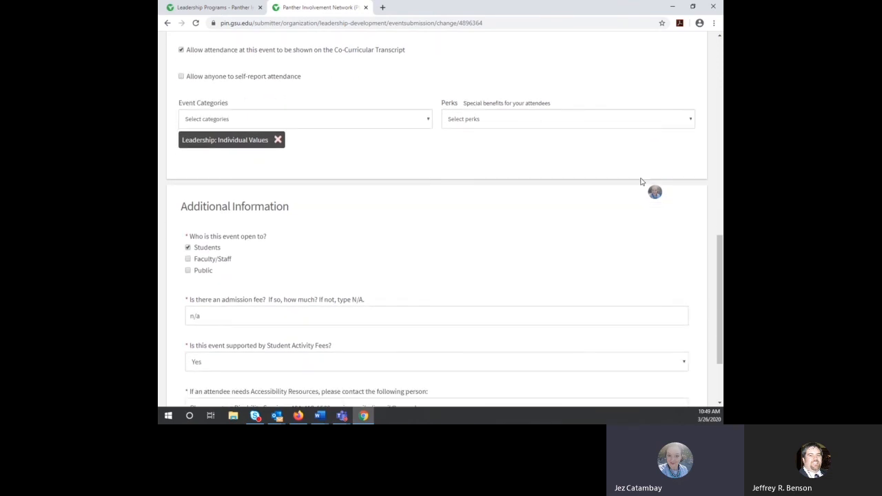
pyautogui.scroll(-2, 641, 182)
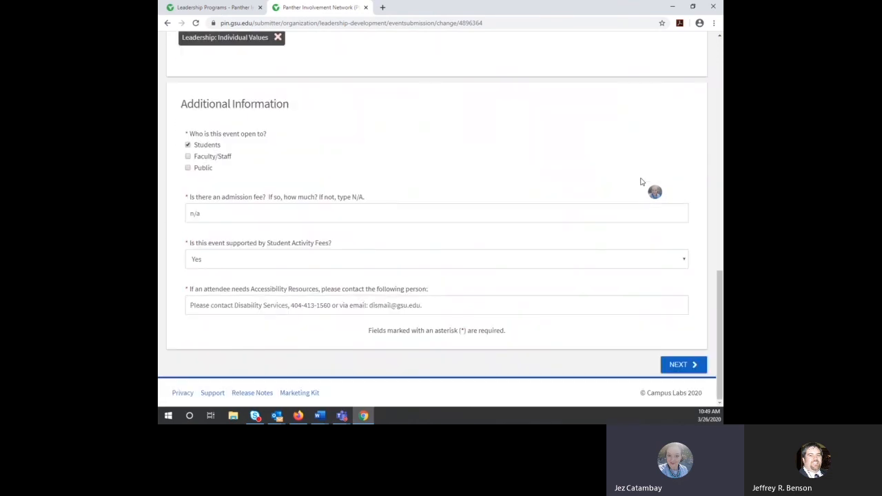
pyautogui.scroll(10, 640, 181)
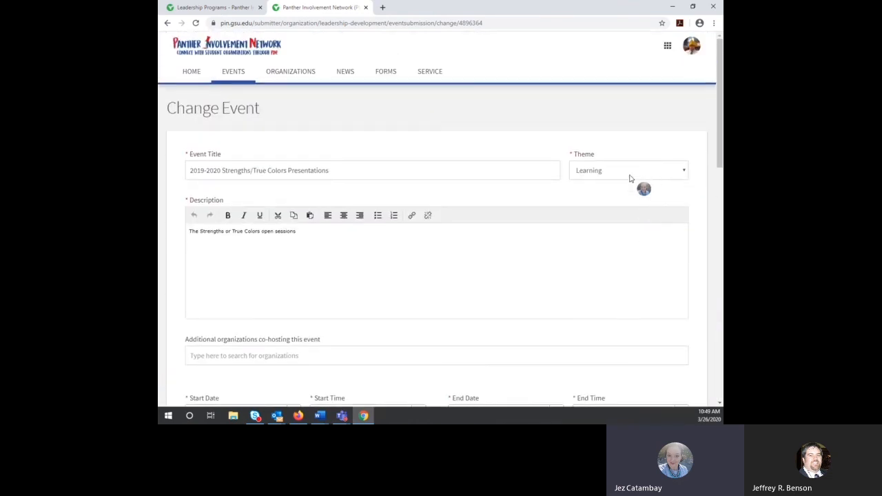
# Step: Return to Event Details and review 410 attended, no ratings, and Individual Values path items
pyautogui.click(167, 23)
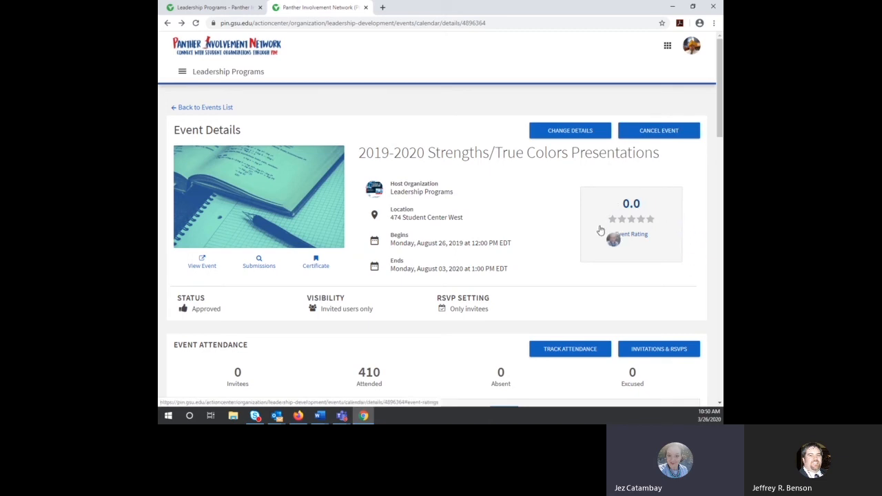
pyautogui.scroll(-2, 559, 262)
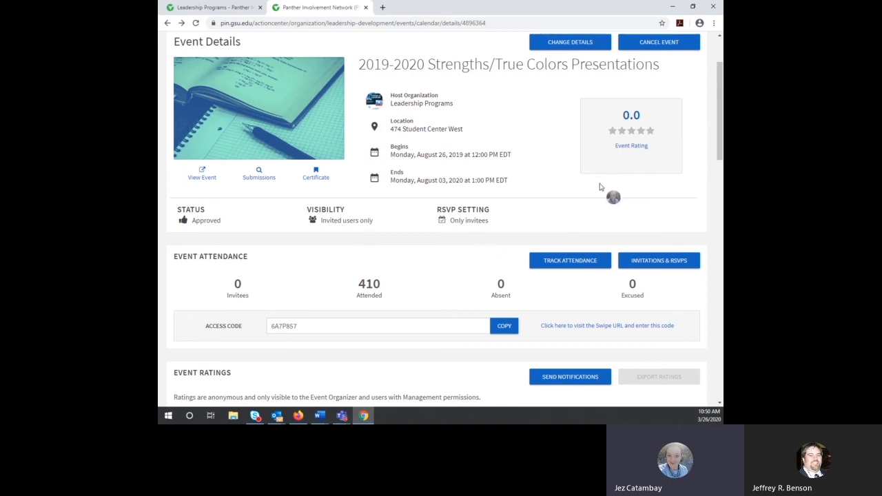
pyautogui.scroll(-2, 567, 227)
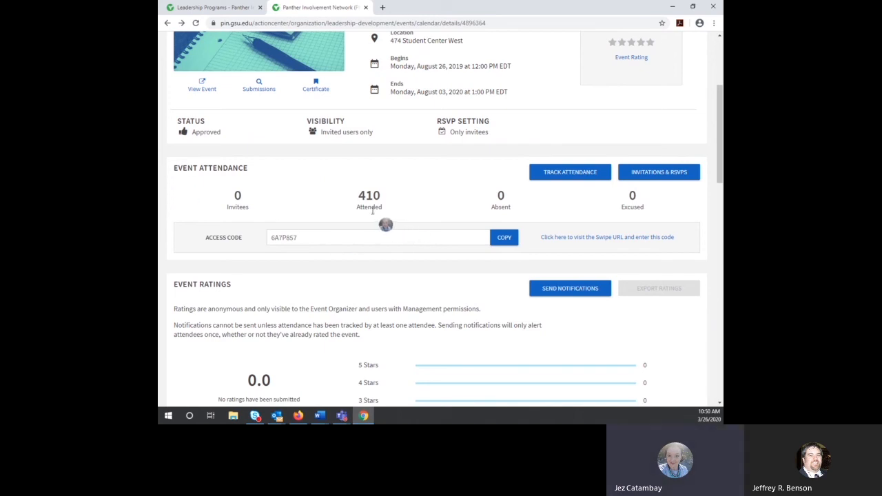
pyautogui.scroll(-2, 393, 251)
pyautogui.scroll(-3, 426, 299)
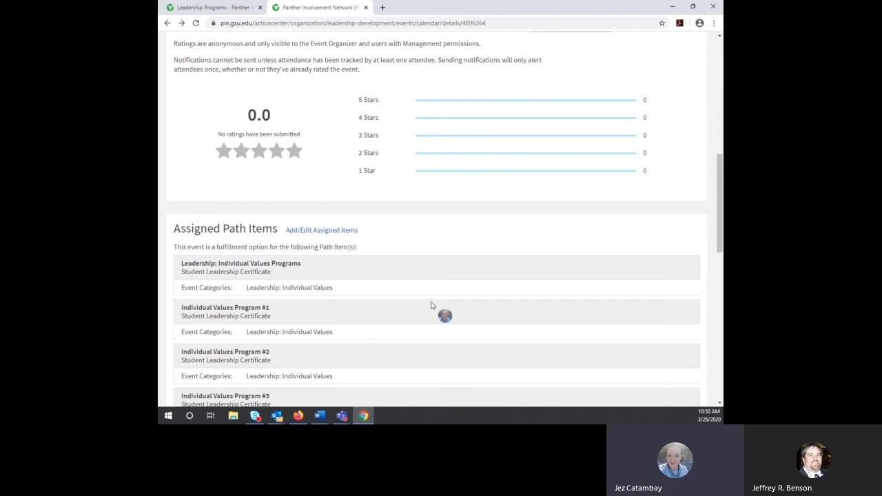
pyautogui.scroll(-3, 325, 214)
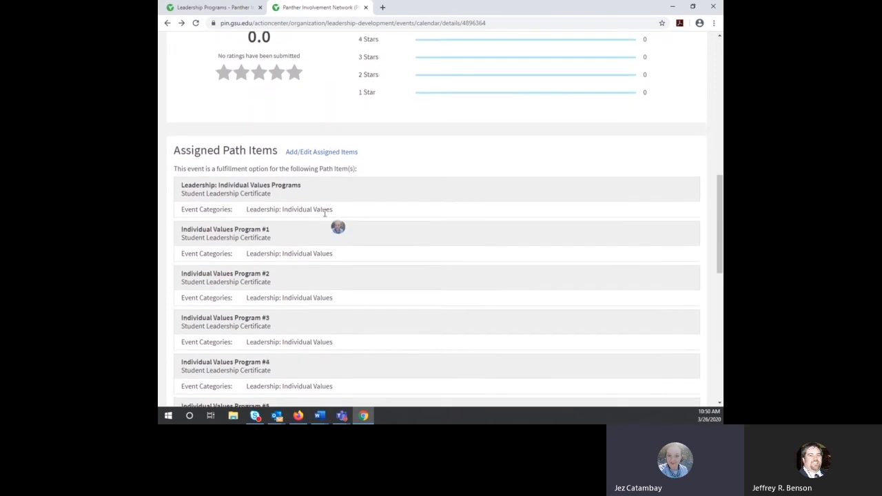
pyautogui.scroll(10, 327, 225)
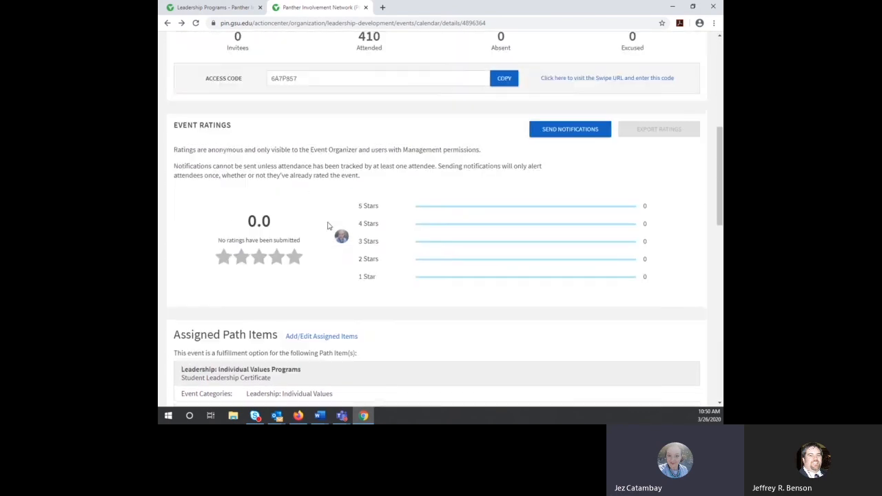
pyautogui.scroll(-5, 406, 277)
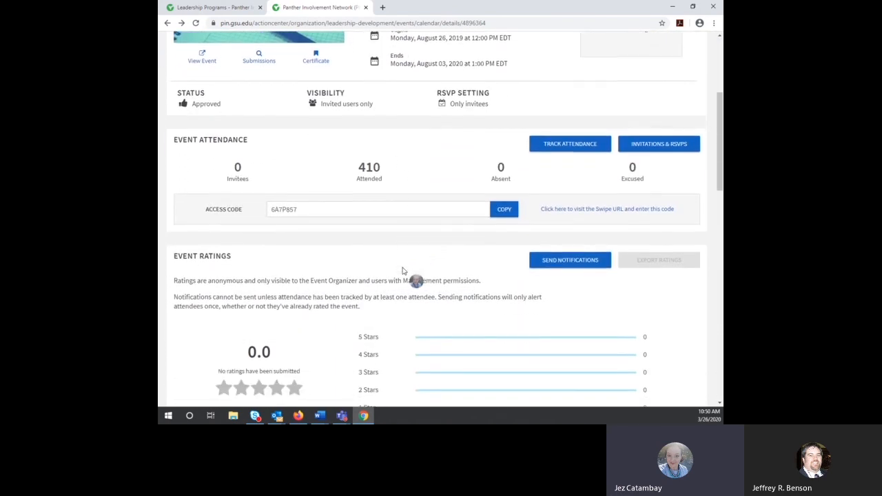
pyautogui.scroll(-2, 399, 273)
pyautogui.scroll(1, 396, 275)
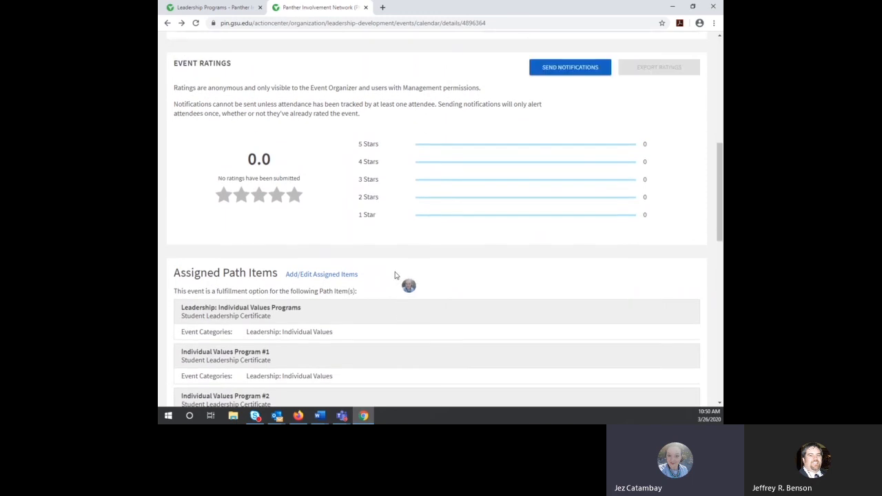
pyautogui.scroll(3, 395, 276)
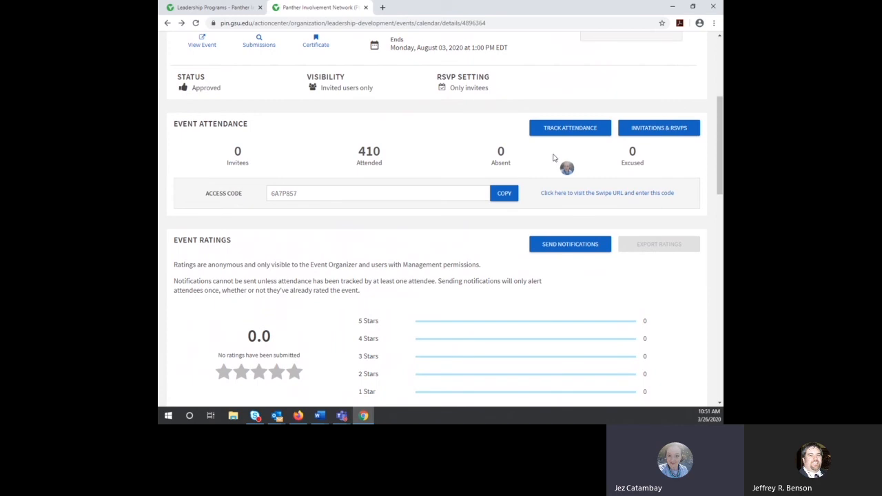
# Step: Open Track Attendance for the Strengths/True Colors event
pyautogui.click(572, 129)
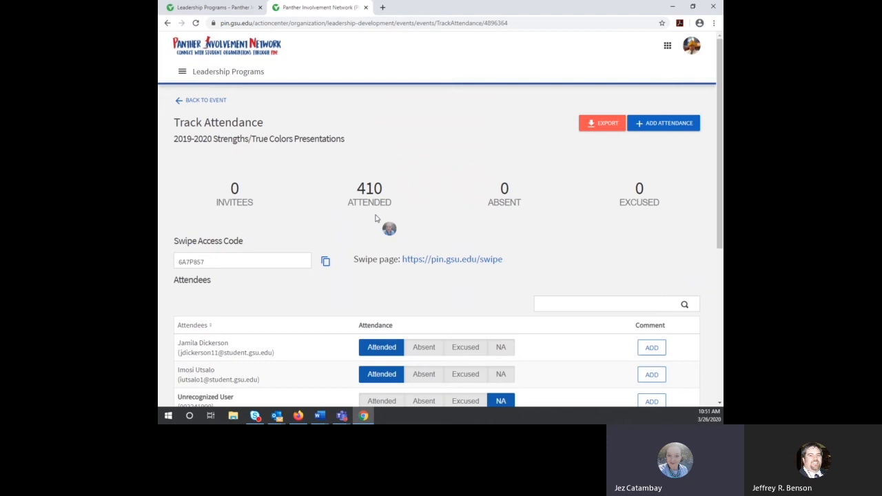
pyautogui.click(693, 47)
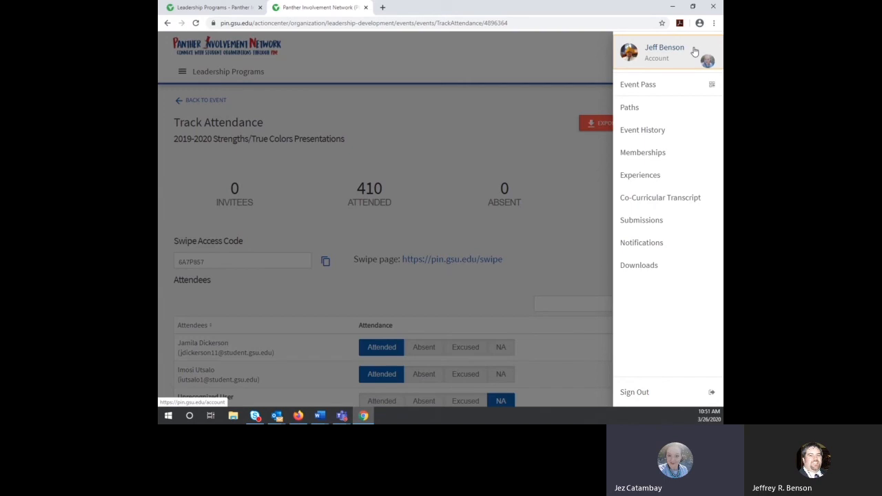
pyautogui.click(528, 66)
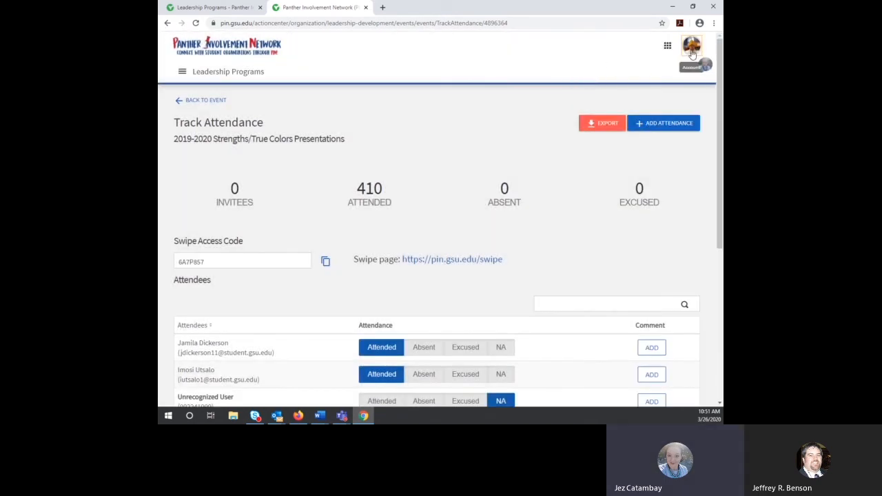
pyautogui.click(692, 49)
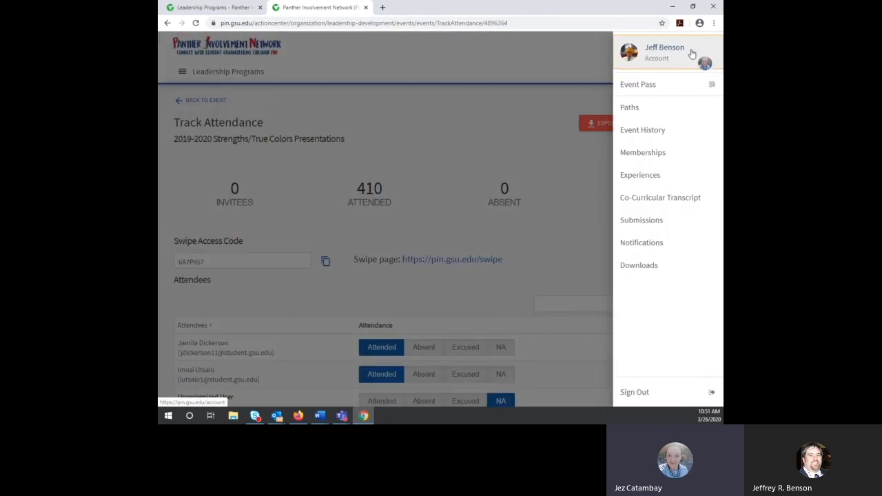
pyautogui.click(663, 90)
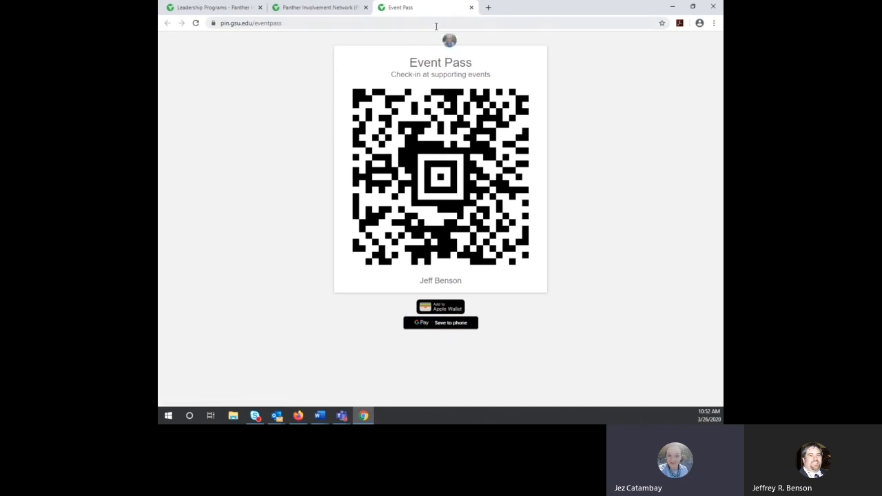
pyautogui.click(472, 7)
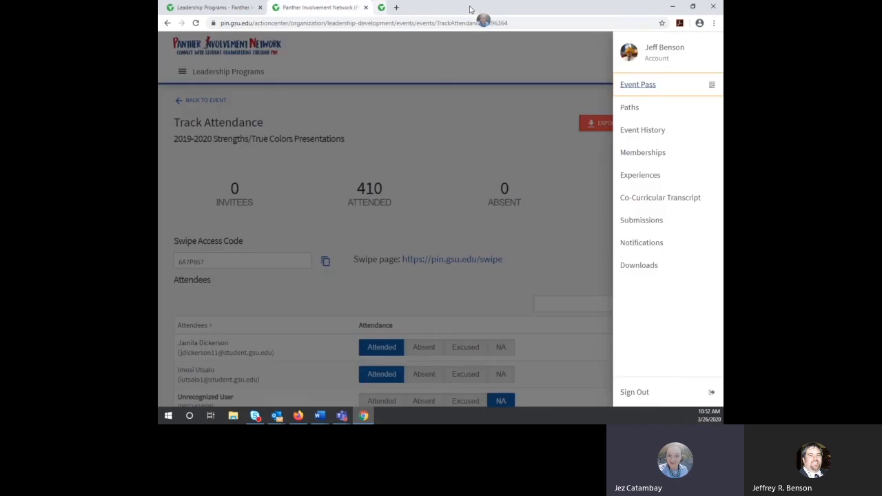
pyautogui.click(530, 152)
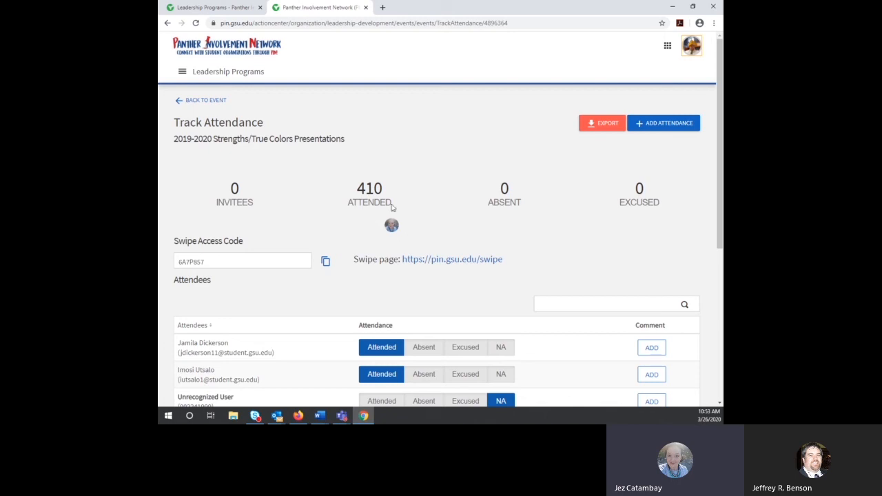
# Step: Open the swipe page in a new tab and enter a numeric access code
pyautogui.rightClick(452, 261)
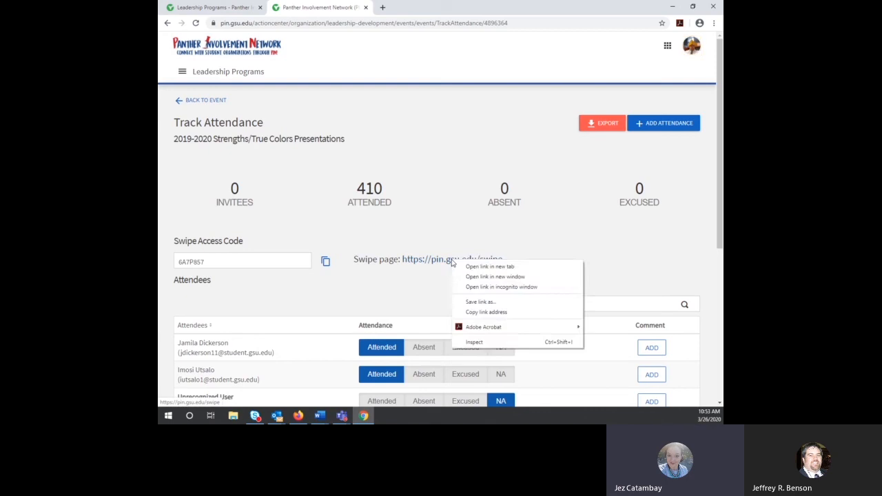
pyautogui.click(489, 267)
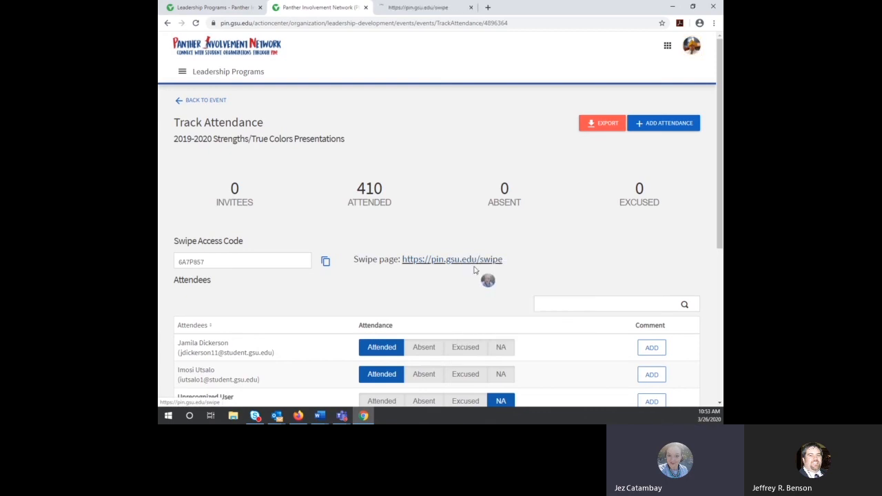
pyautogui.click(411, 8)
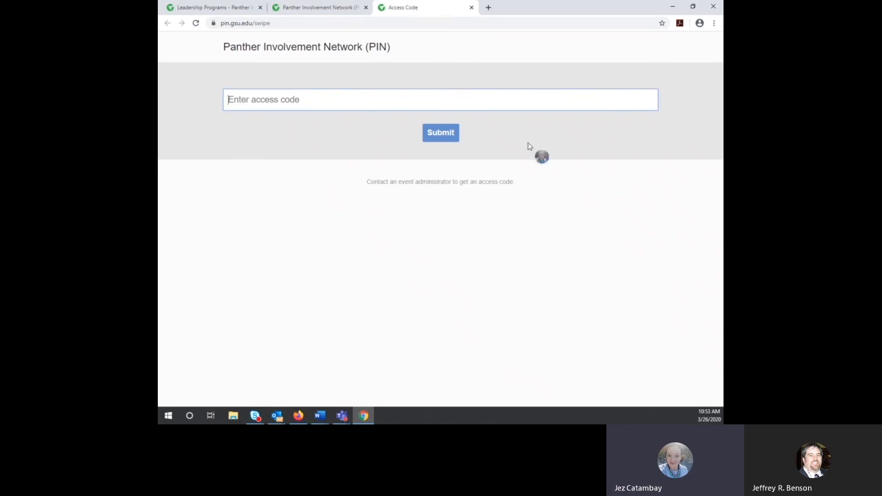
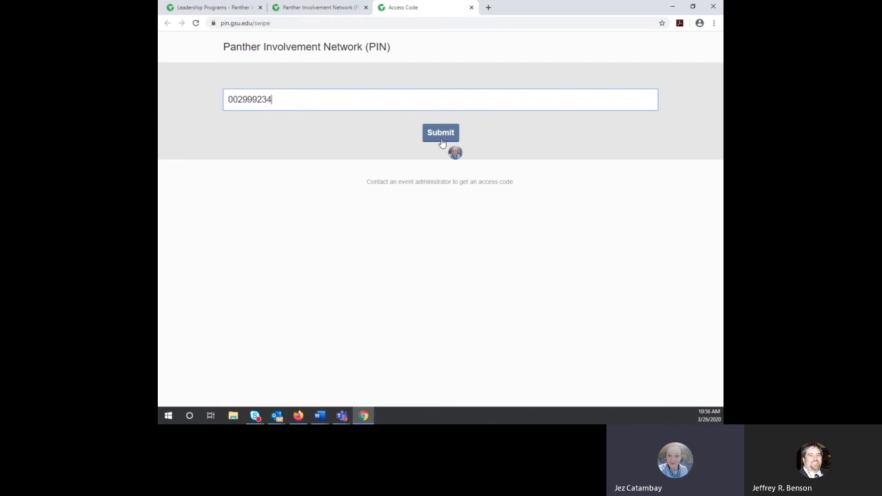
# Step: Close the swipe tab and open the event's Add Attendance page
pyautogui.click(472, 8)
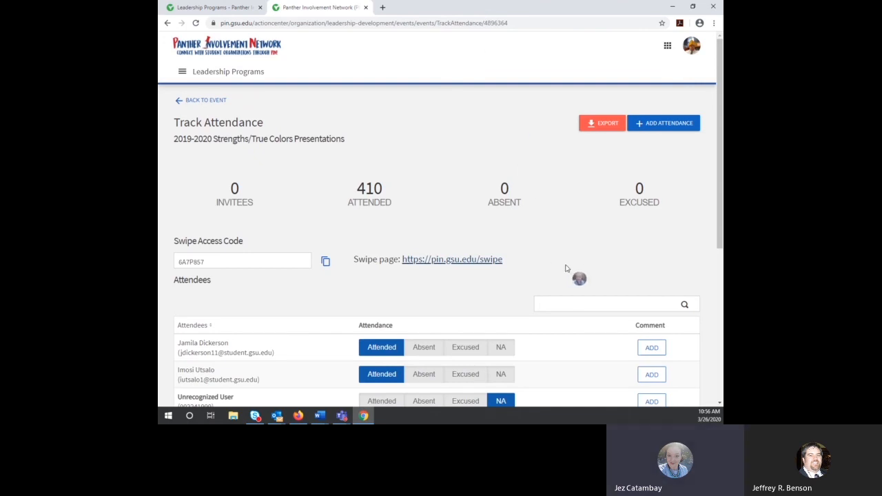
pyautogui.click(669, 126)
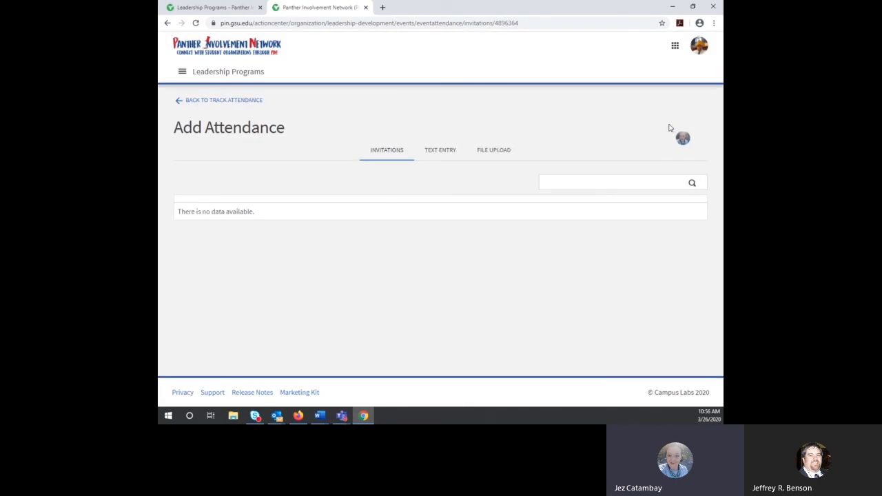
# Step: Set both File Upload and Text Entry attendance to identify attendees by Card ID Number
pyautogui.click(505, 154)
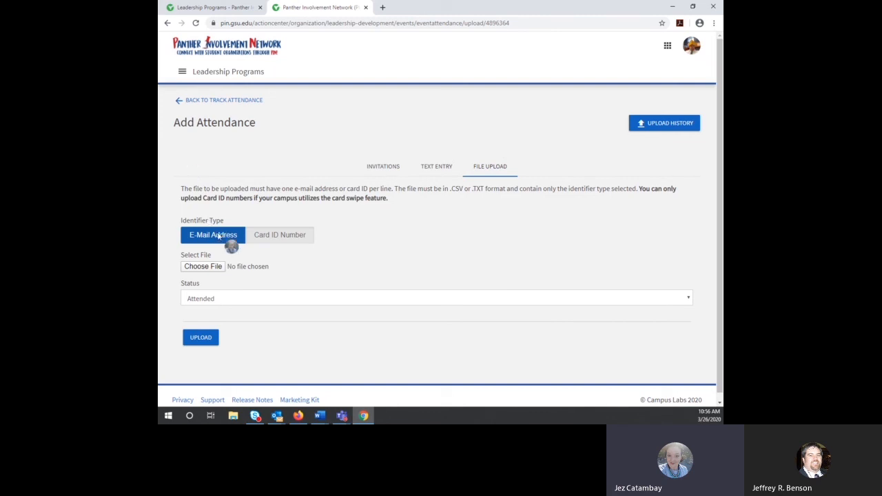
pyautogui.click(282, 235)
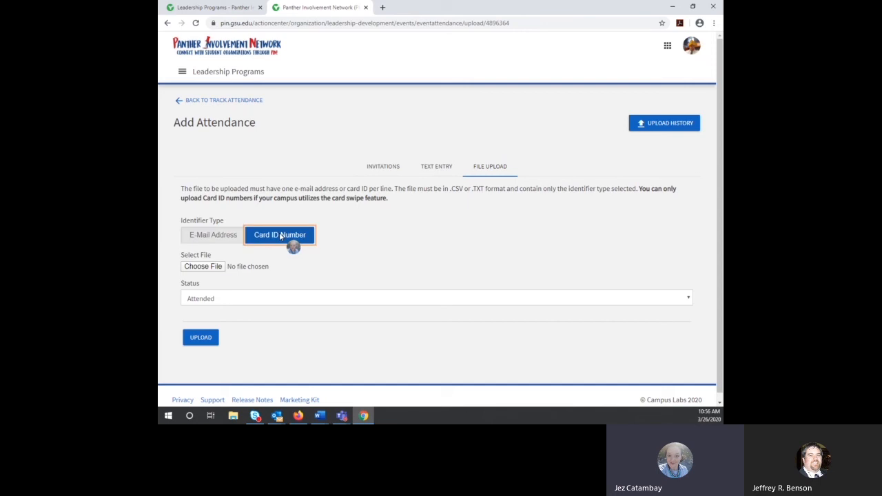
pyautogui.click(439, 168)
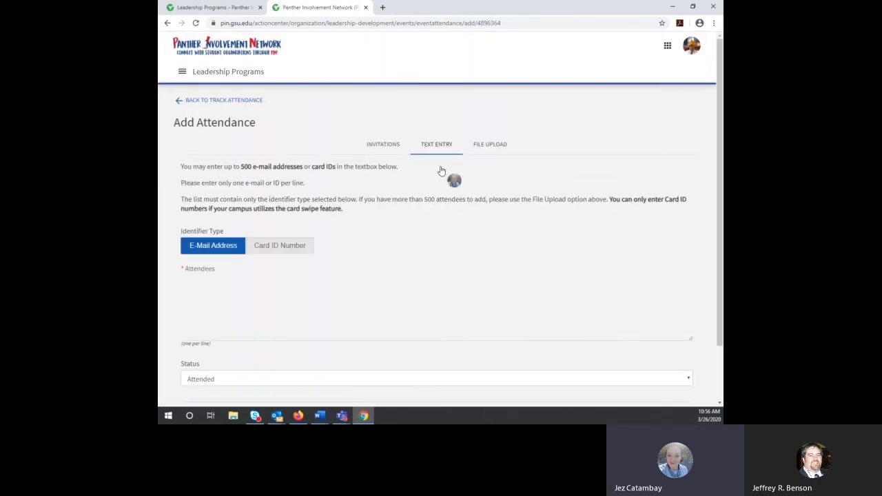
pyautogui.click(280, 248)
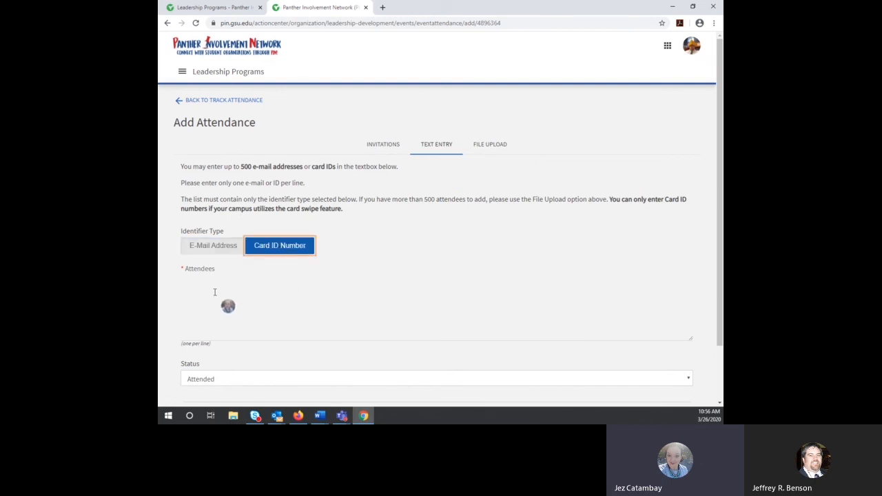
pyautogui.scroll(-2, 418, 252)
pyautogui.scroll(2, 508, 234)
# Step: Return to the Track Attendance page and open the Leadership Programs organization menu
pyautogui.click(206, 101)
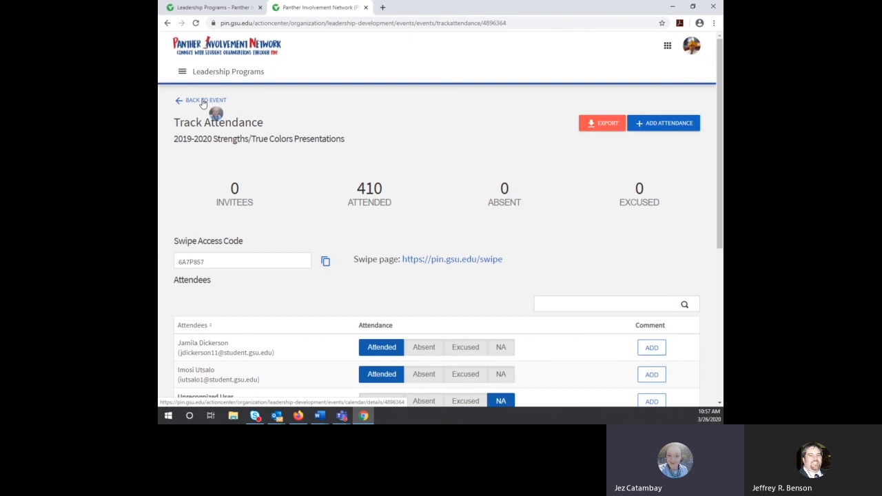
pyautogui.click(182, 72)
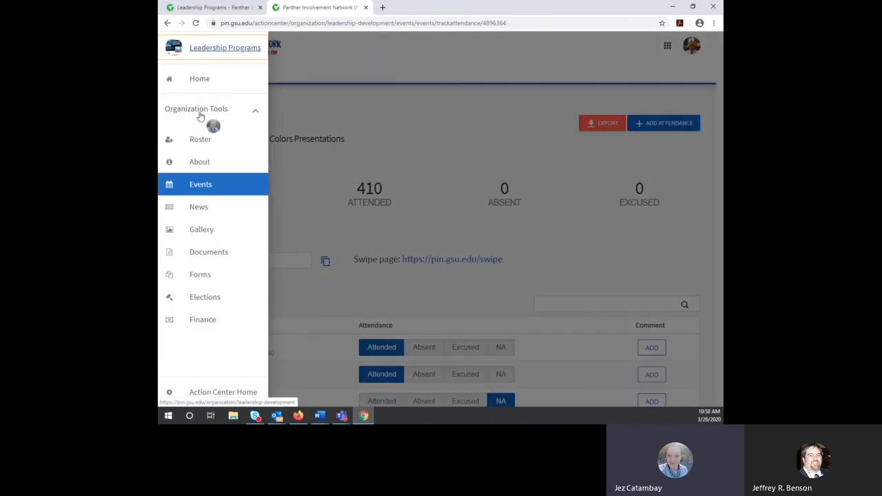
# Step: Go to the Leadership Programs Manage Forms page and review the active forms list
pyautogui.click(199, 276)
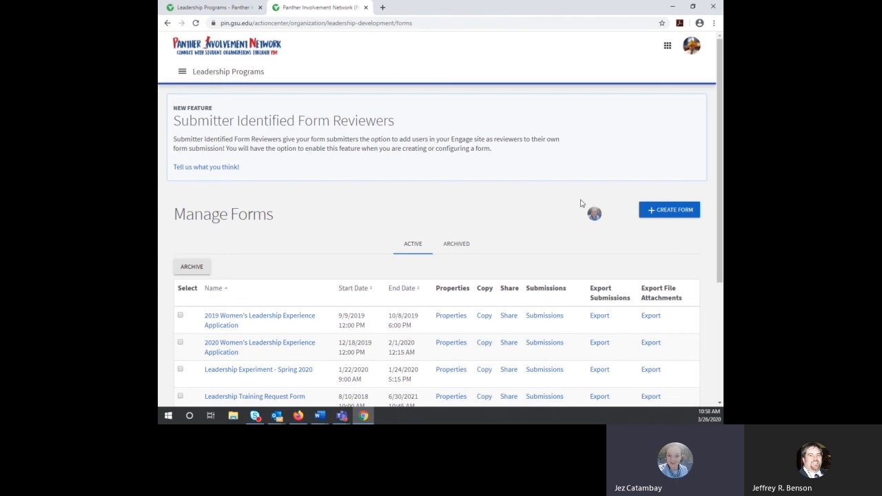
pyautogui.scroll(-2, 579, 203)
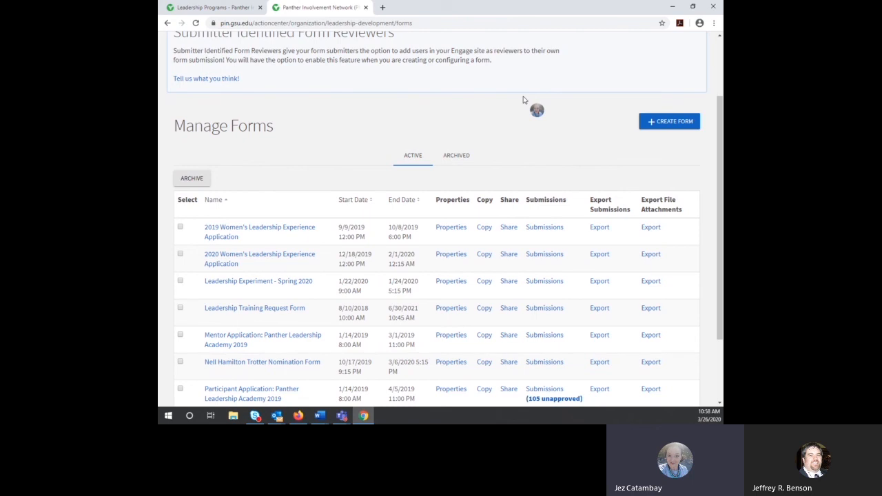
# Step: Start a new form named 'Sample Form'
pyautogui.click(666, 130)
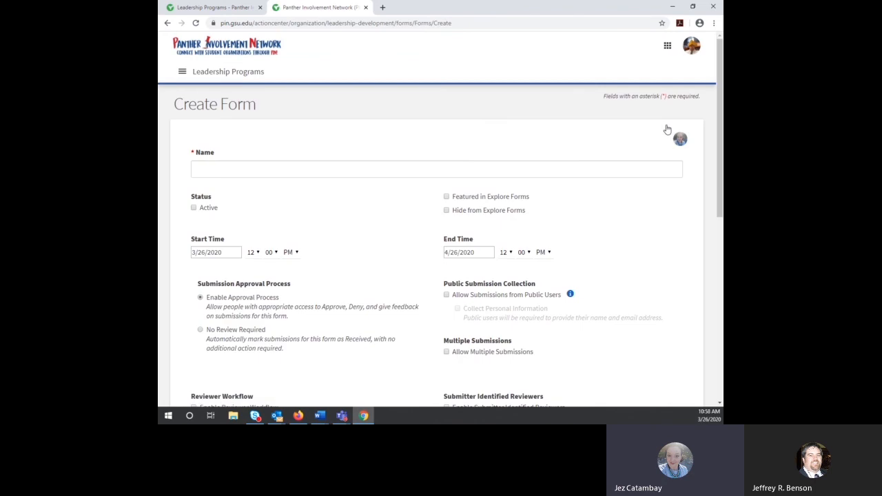
pyautogui.click(576, 172)
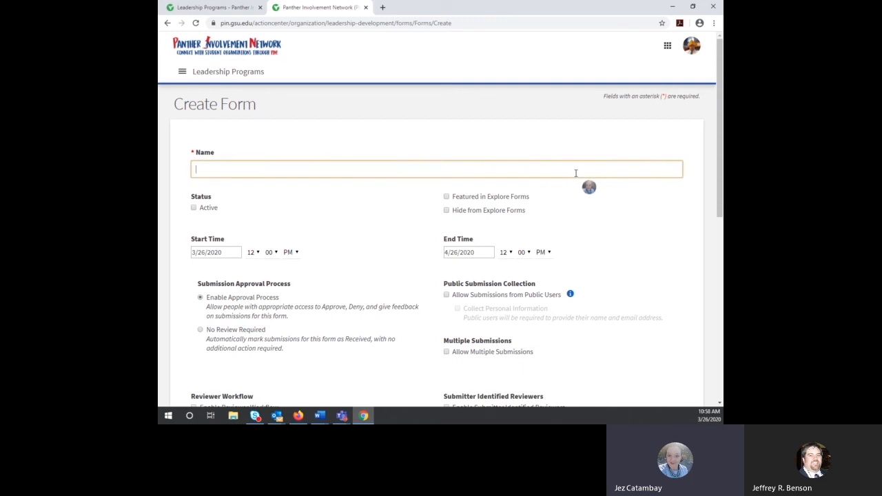
pyautogui.write('Sample Form')
# Step: Set the form's End Time to 08/31/2020 12:00 AM
pyautogui.click(474, 255)
pyautogui.click(552, 271)
pyautogui.click(551, 271)
pyautogui.click(551, 271)
pyautogui.click(551, 272)
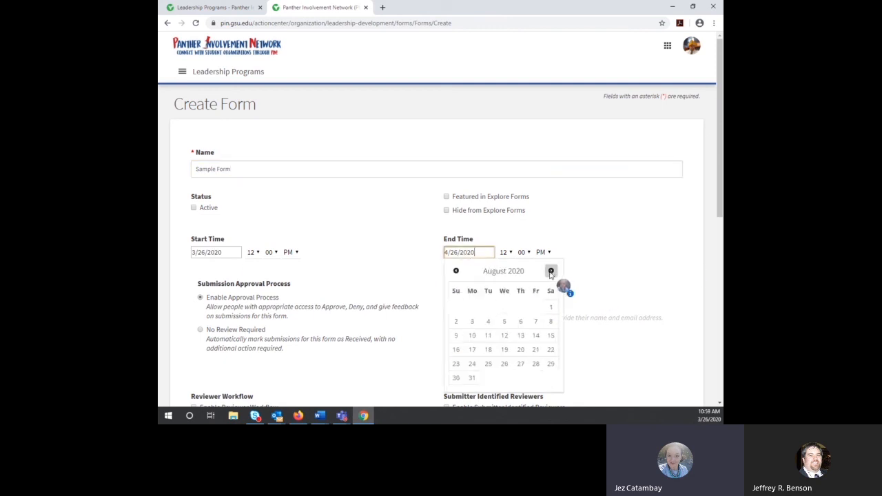
pyautogui.click(472, 378)
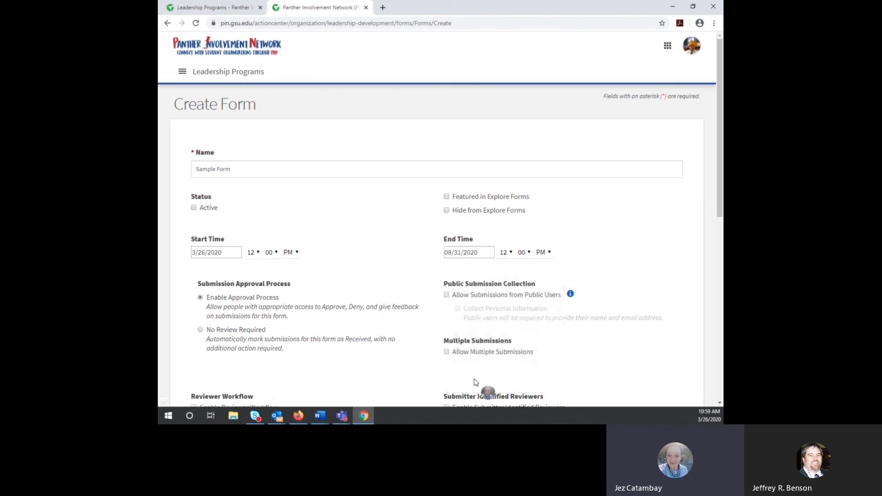
pyautogui.click(542, 253)
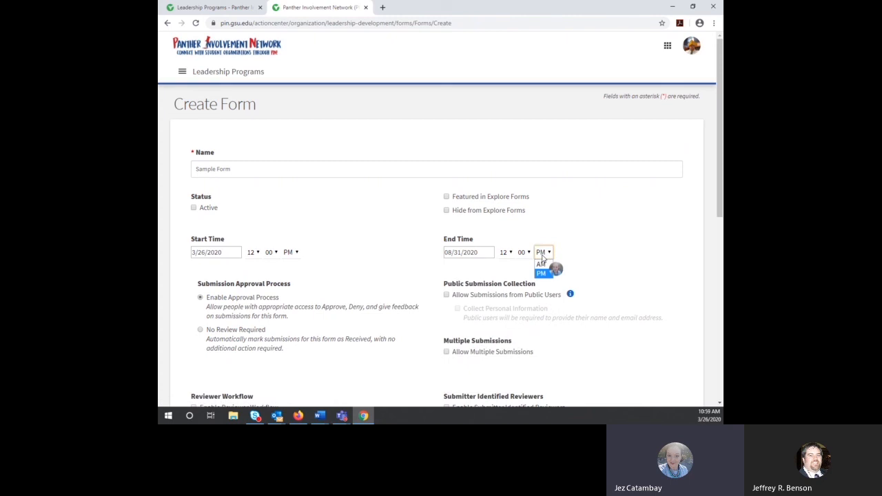
pyautogui.click(541, 265)
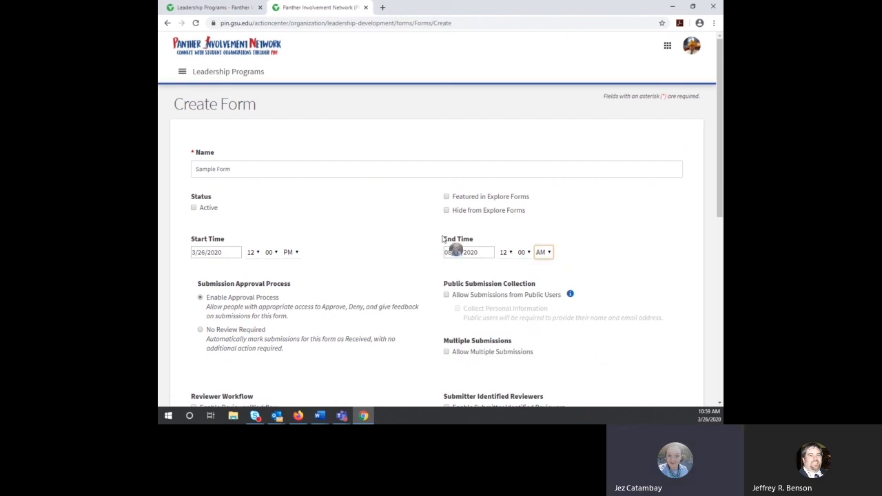
# Step: Keep No Review Required and leave Allow Submissions from Public Users unchecked after toggling it
pyautogui.scroll(-1, 379, 216)
pyautogui.scroll(-1, 382, 216)
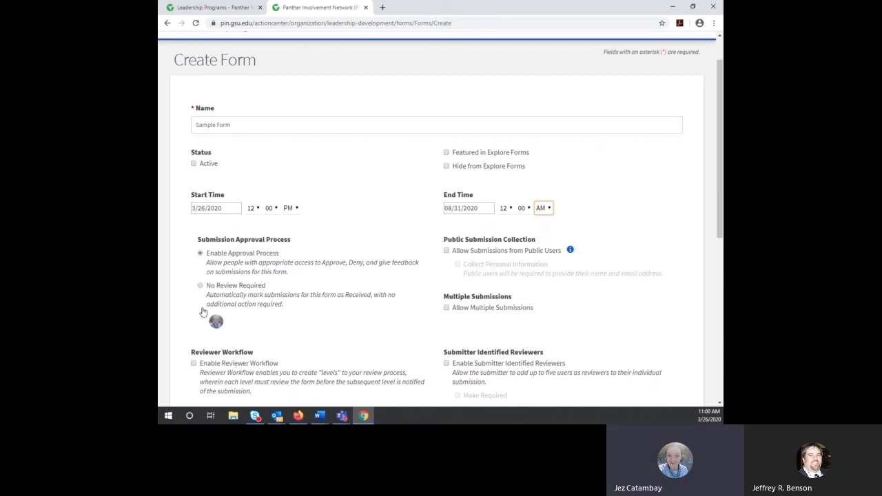
pyautogui.click(200, 285)
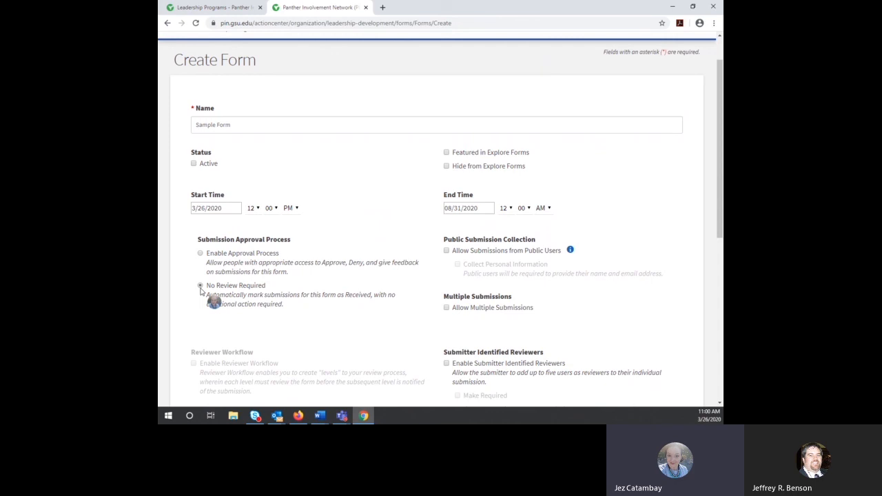
pyautogui.click(445, 250)
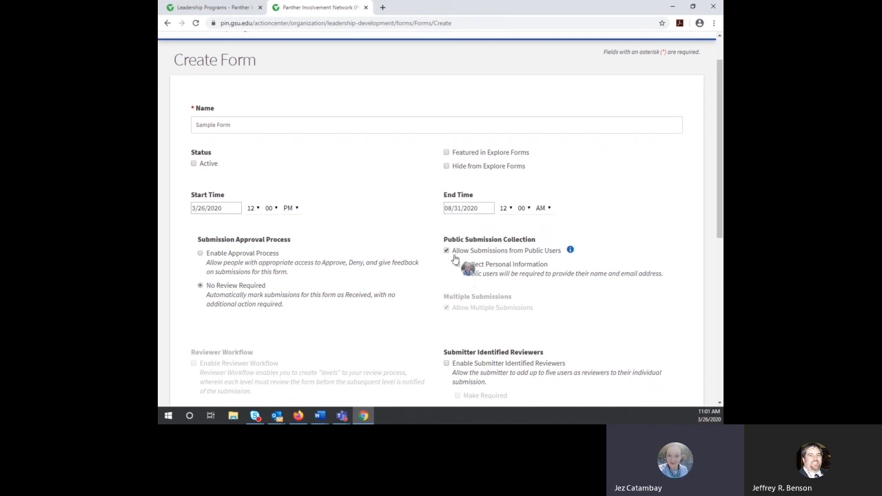
pyautogui.click(446, 250)
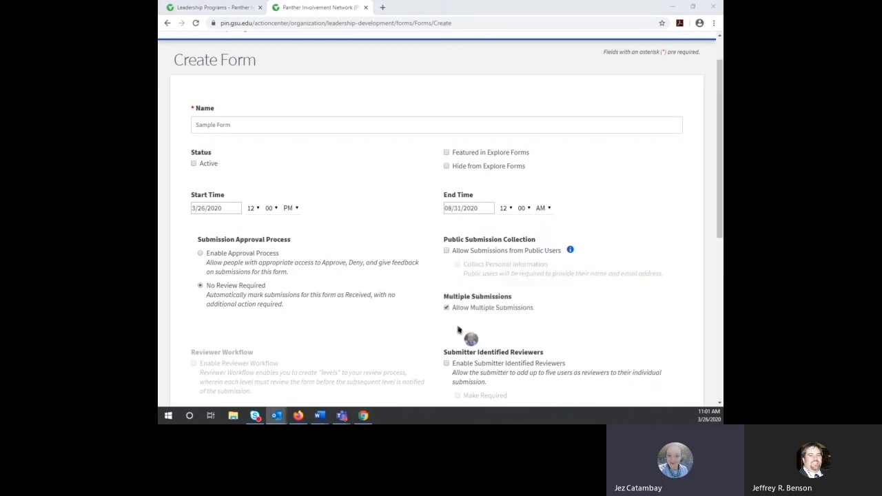
# Step: Check Enable Submitter Identified Reviewers on the Sample Form
pyautogui.scroll(-5, 447, 310)
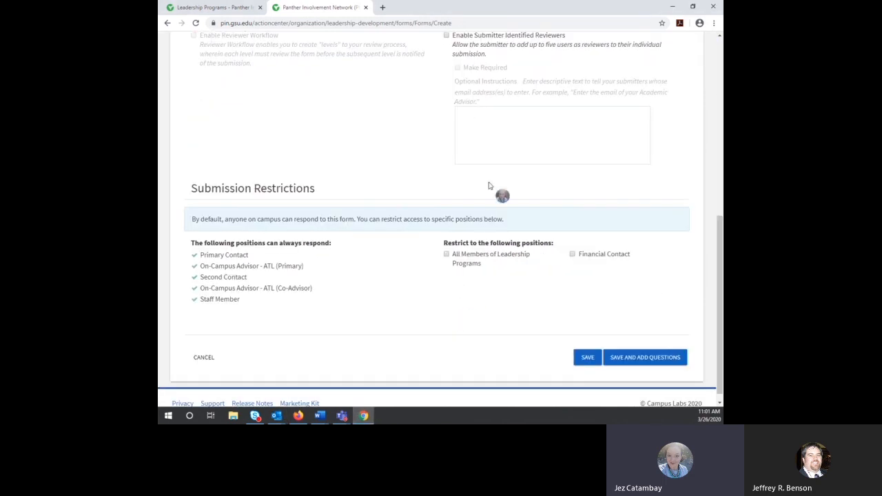
pyautogui.scroll(5, 515, 197)
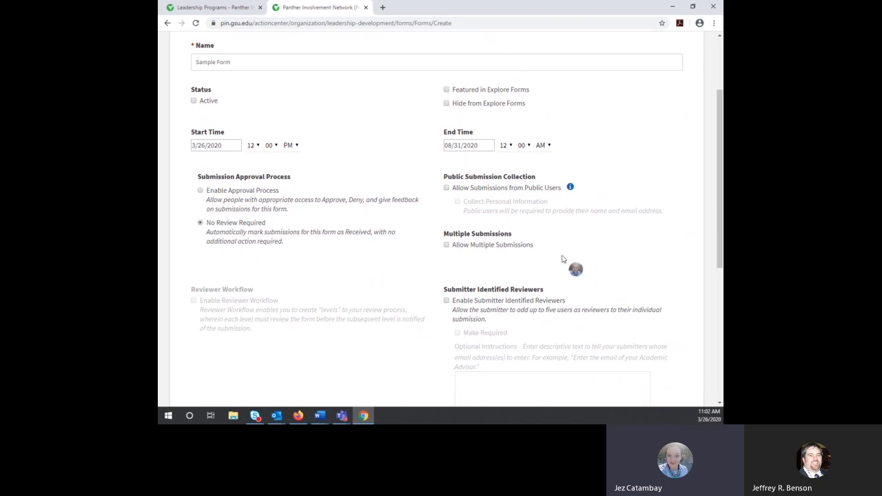
pyautogui.scroll(-2, 602, 254)
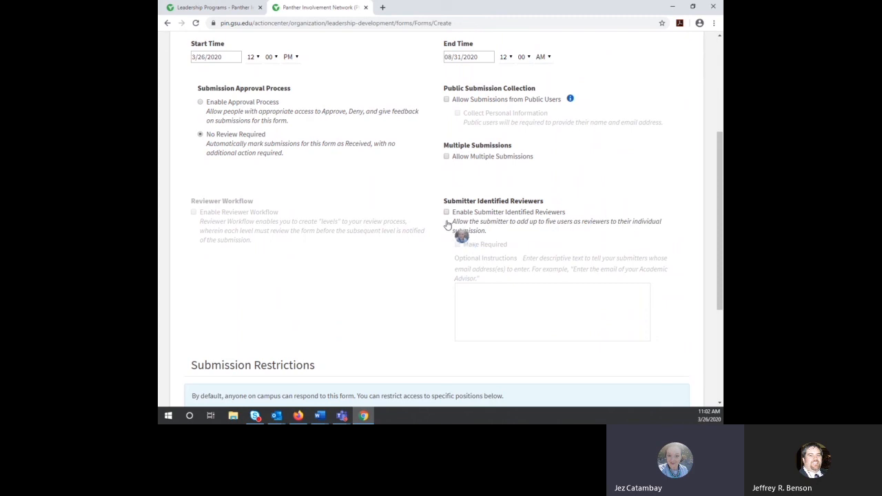
pyautogui.click(446, 212)
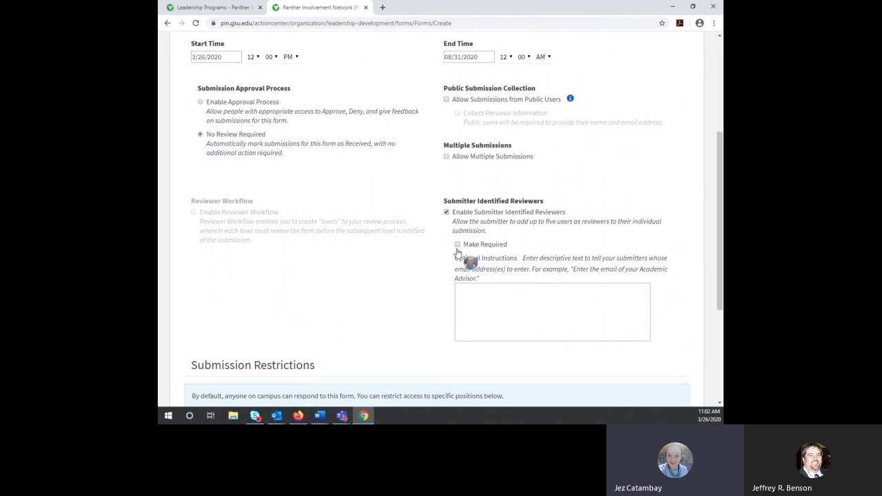
# Step: Make reviewers required with instructions 'Must be reviewed by supervisor for consideration'
pyautogui.click(458, 245)
pyautogui.click(510, 305)
pyautogui.write('Mus')
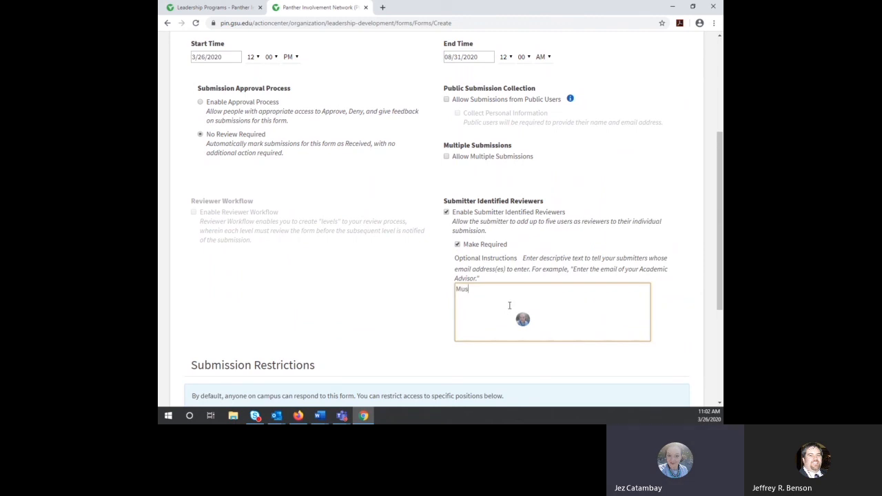
pyautogui.write('t be re')
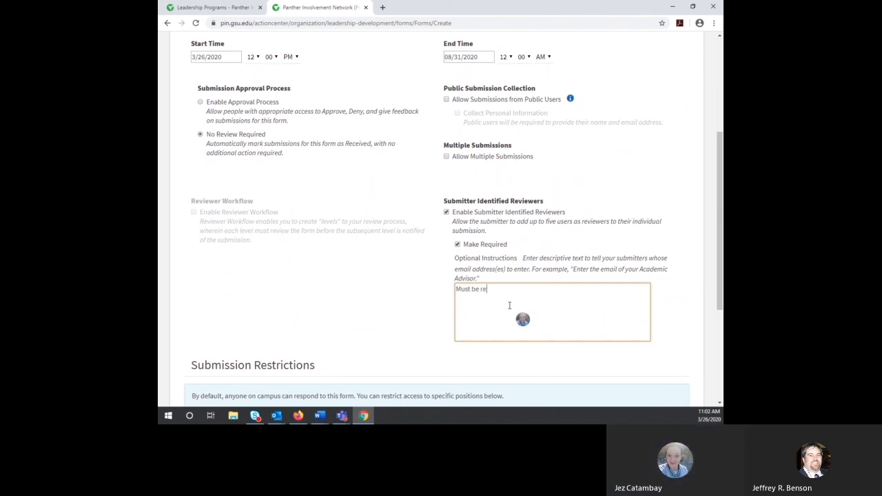
pyautogui.write('viewed by')
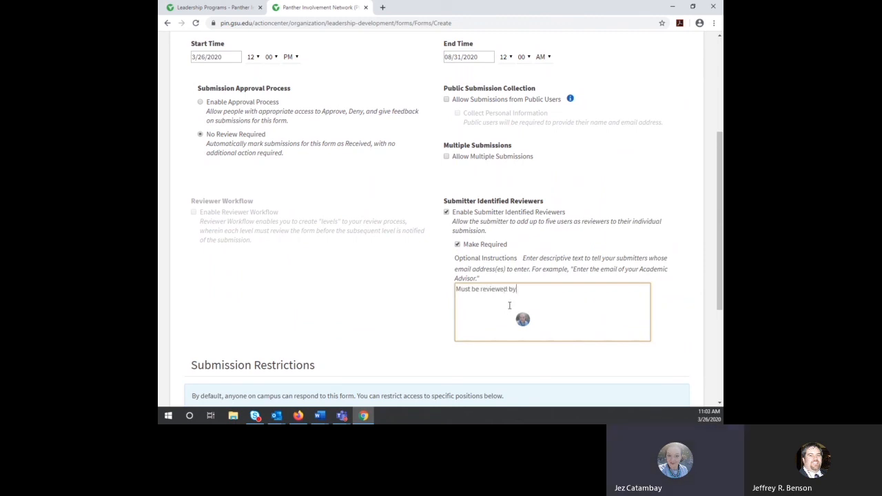
pyautogui.write(' supervisor for consideration')
# Step: Uncheck Submitter Identified Reviewers and leave All Members of Leadership Programs restriction unchecked
pyautogui.click(447, 213)
pyautogui.scroll(-3, 541, 250)
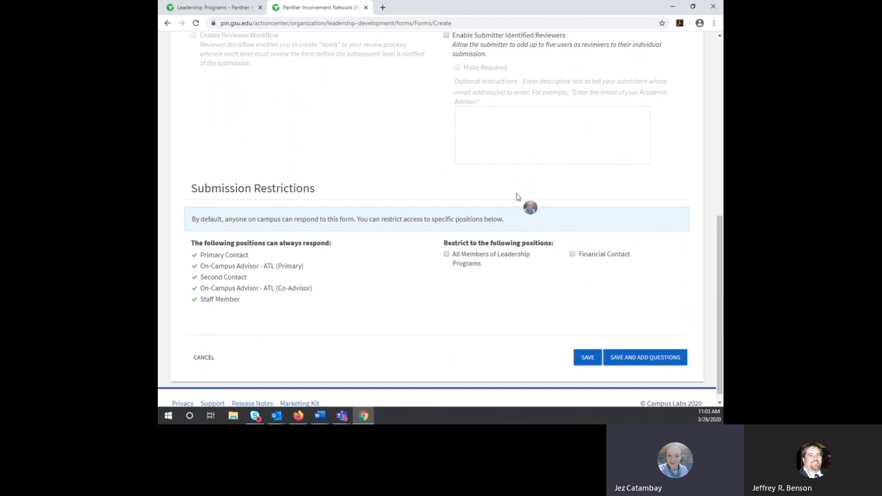
pyautogui.scroll(1, 610, 149)
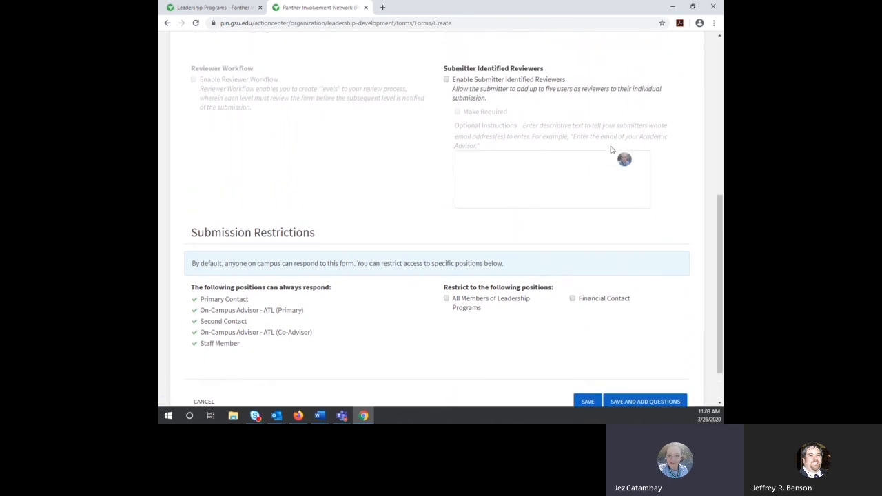
pyautogui.scroll(-2, 482, 332)
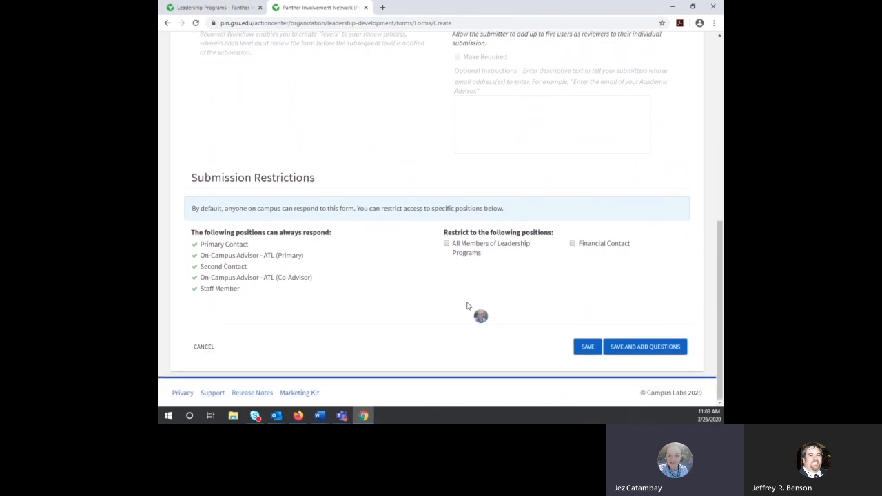
pyautogui.click(445, 244)
pyautogui.click(446, 245)
# Step: Save the Sample Form and add a Radio Button List question to Page 1
pyautogui.click(639, 351)
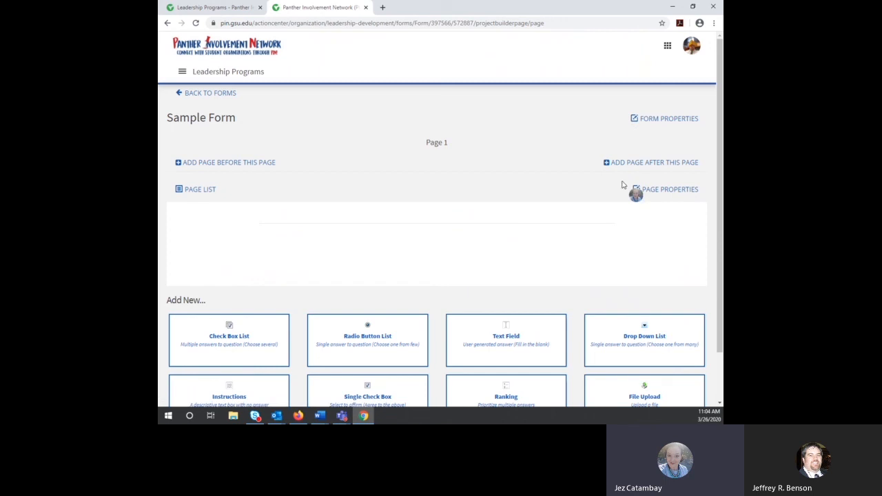
pyautogui.scroll(-1, 548, 156)
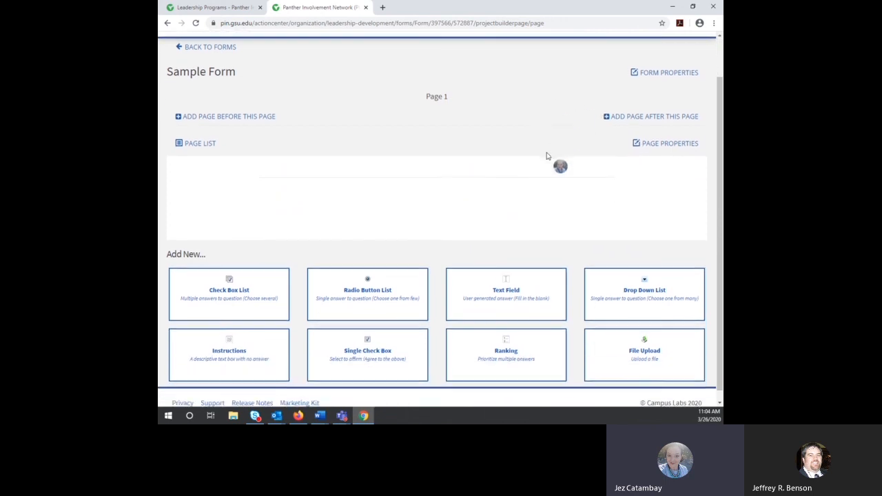
pyautogui.scroll(-1, 547, 156)
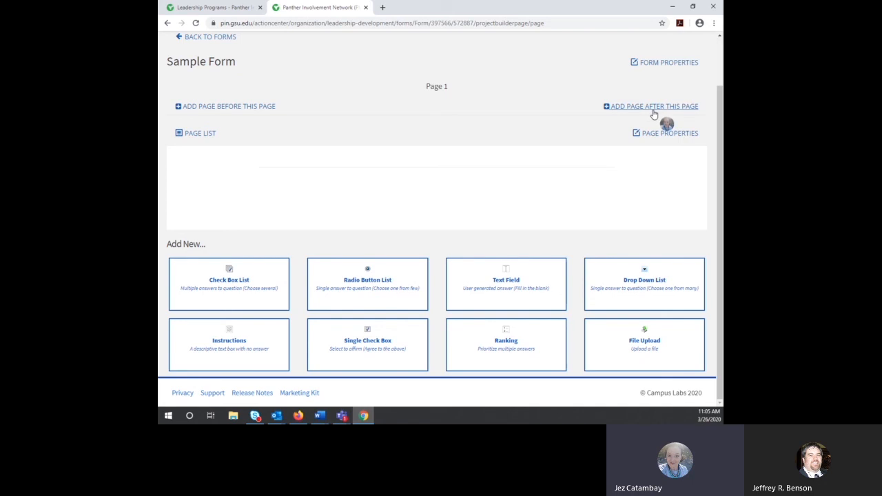
pyautogui.click(354, 290)
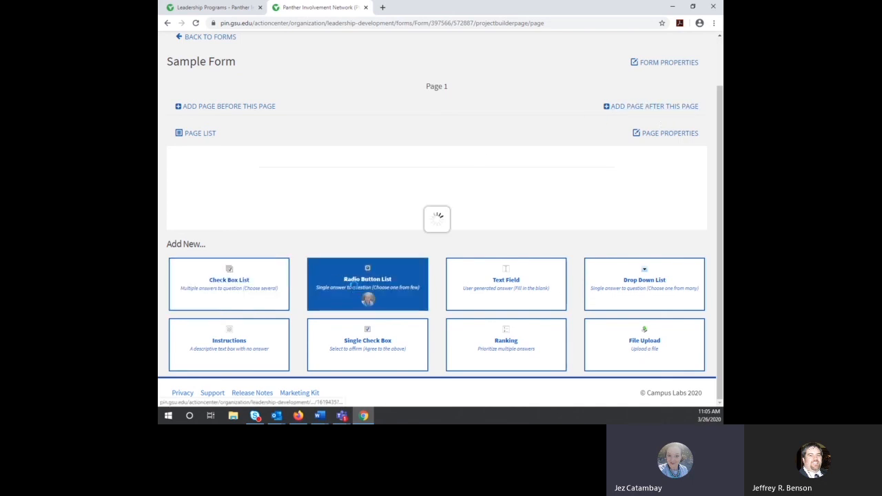
# Step: Add 'What campus do you attend?' with options Alpharetta, Atlanta, Clarkston, Decatur, Dunwoody, Newton, Online Only
pyautogui.click(344, 151)
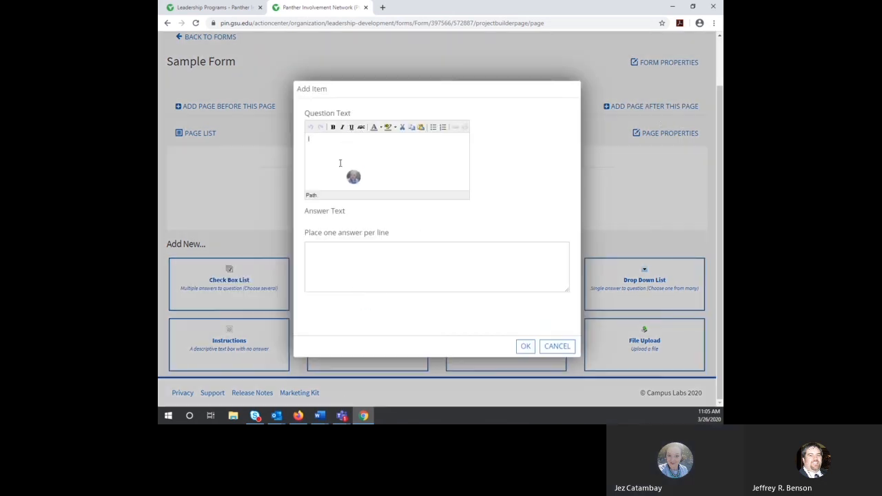
pyautogui.write('What campu')
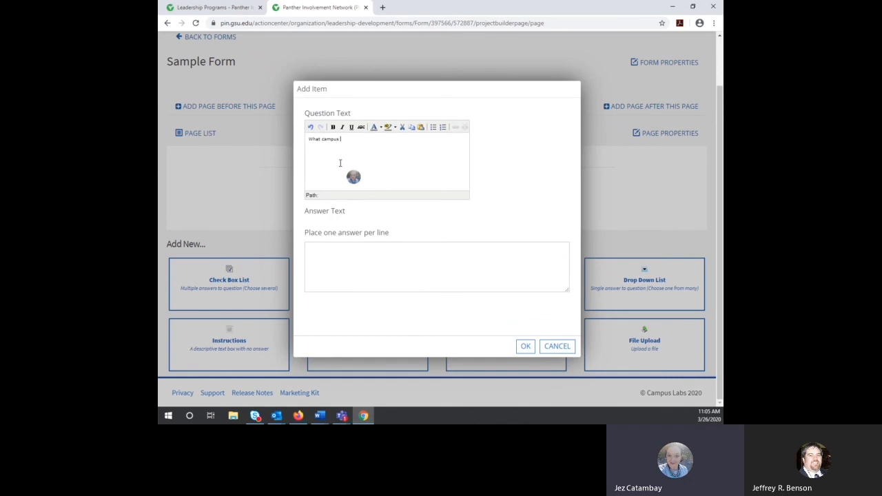
pyautogui.write('s do you attend?')
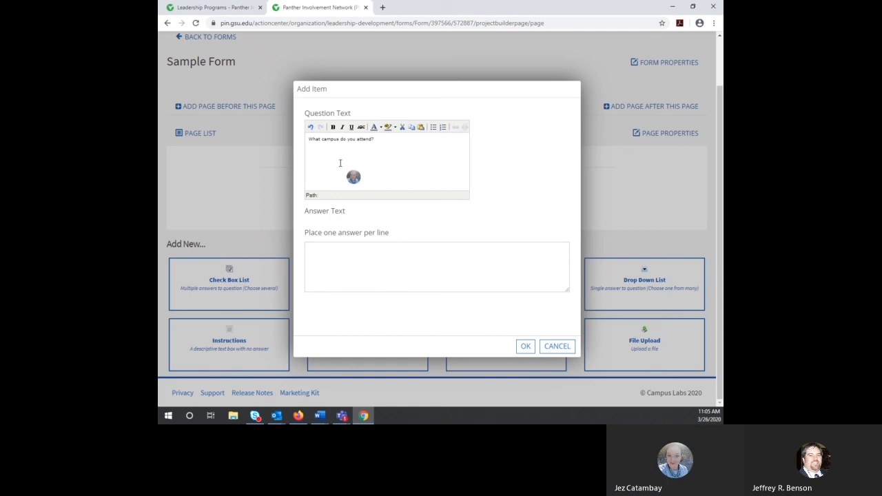
pyautogui.click(337, 256)
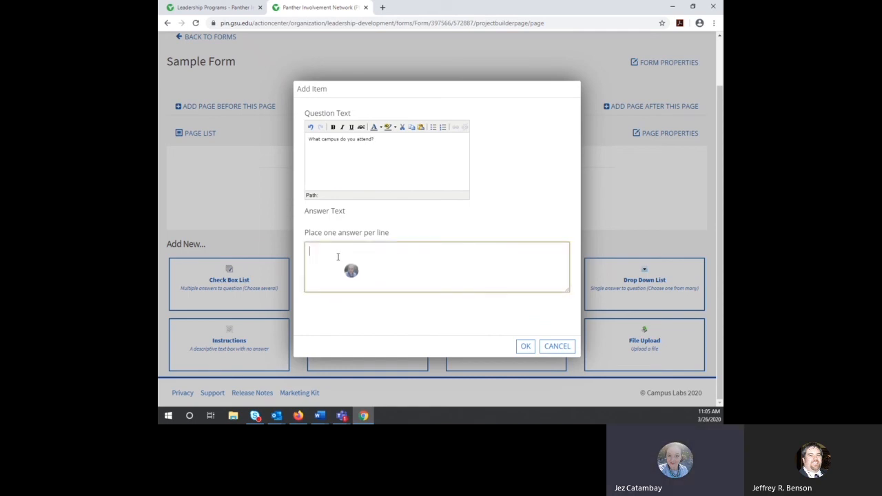
pyautogui.write('Alpharetta')
pyautogui.press('Return')
pyautogui.write('Atlanta')
pyautogui.press('Return')
pyautogui.write('Clarkston')
pyautogui.press('Return')
pyautogui.write('Decatur')
pyautogui.press('Return')
pyautogui.write('Dunwoody')
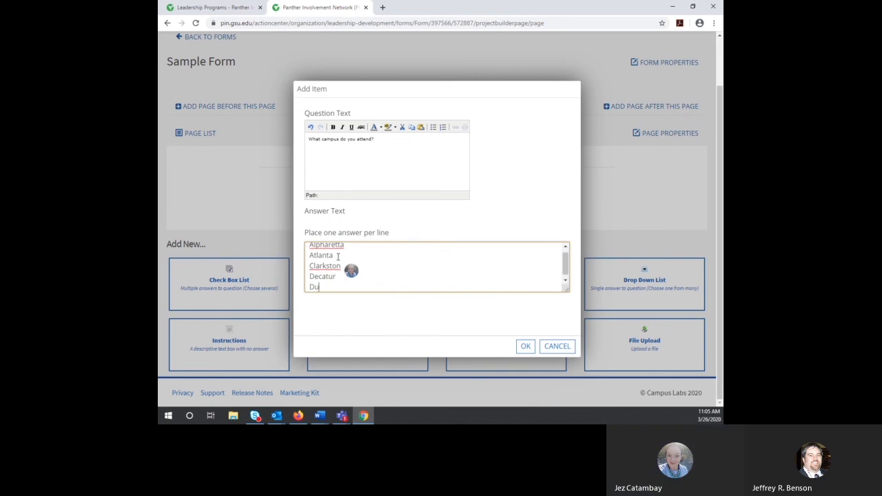
pyautogui.press('Return')
pyautogui.write('Newton')
pyautogui.press('Return')
pyautogui.write('Online Only')
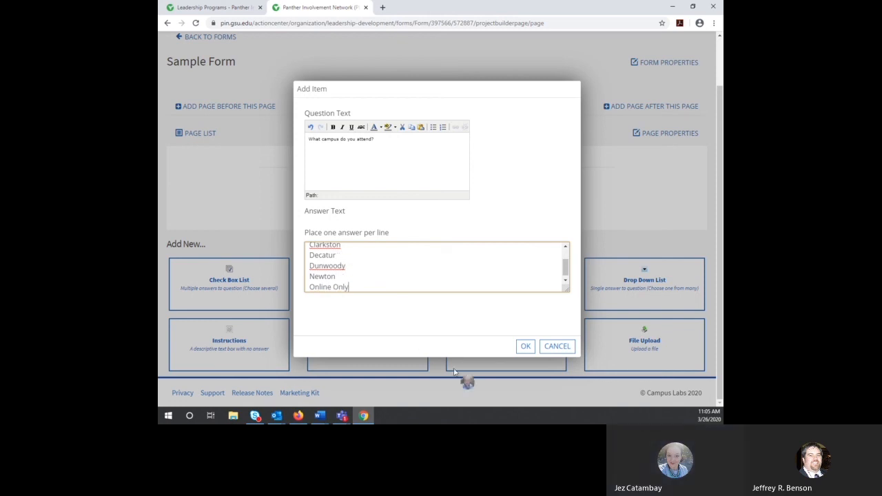
pyautogui.click(525, 347)
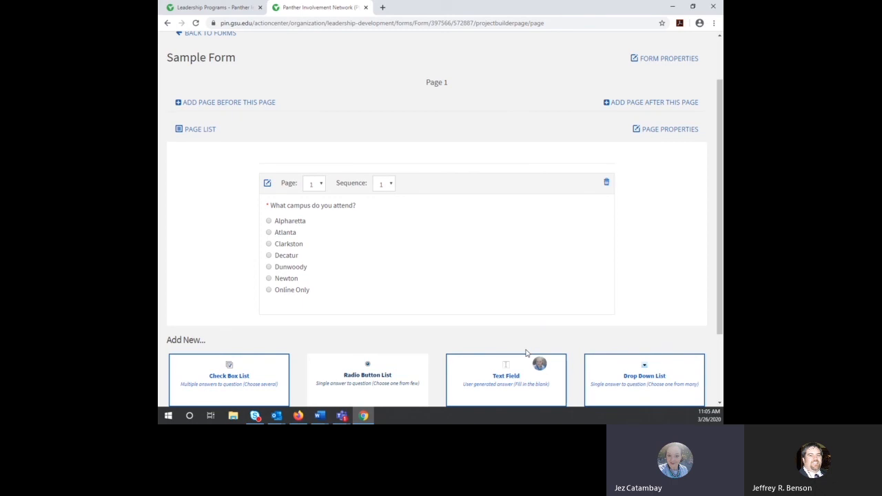
# Step: Add Page 2 to Sample Form, name it 'Atlanta Only' and enable Show Back Button
pyautogui.click(648, 107)
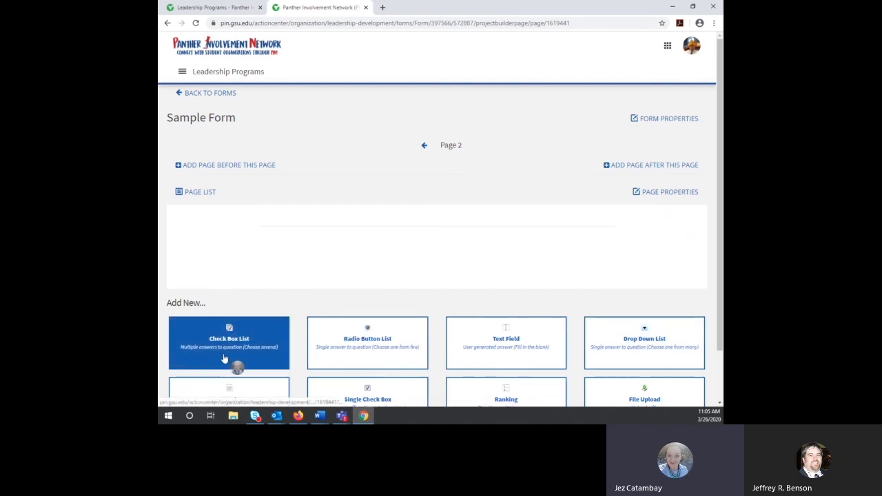
pyautogui.click(660, 193)
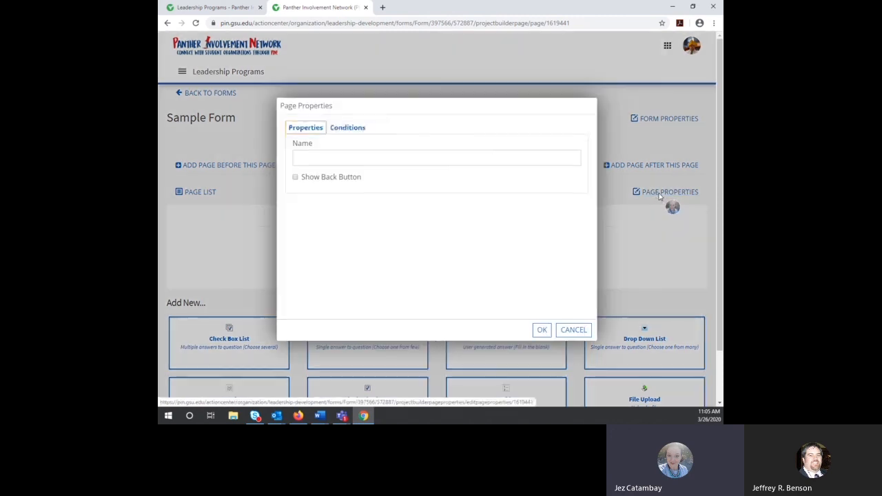
pyautogui.click(356, 131)
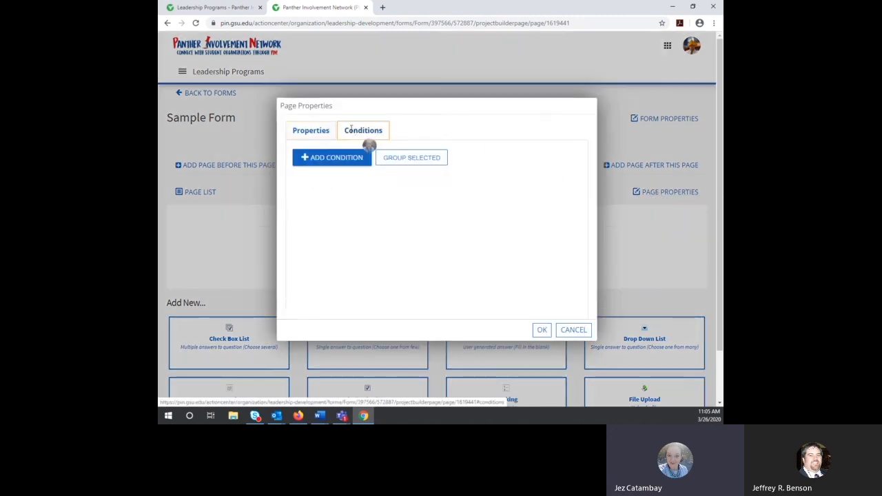
pyautogui.click(311, 131)
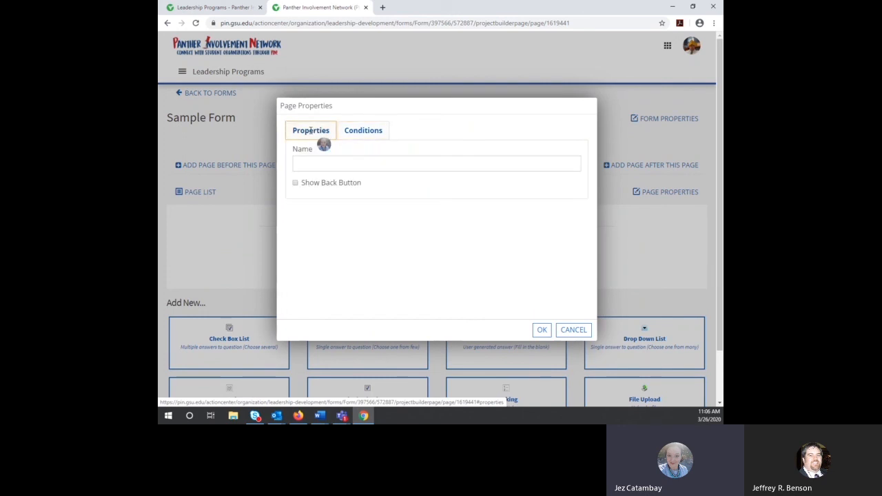
pyautogui.click(336, 162)
pyautogui.write('Atlanta Only')
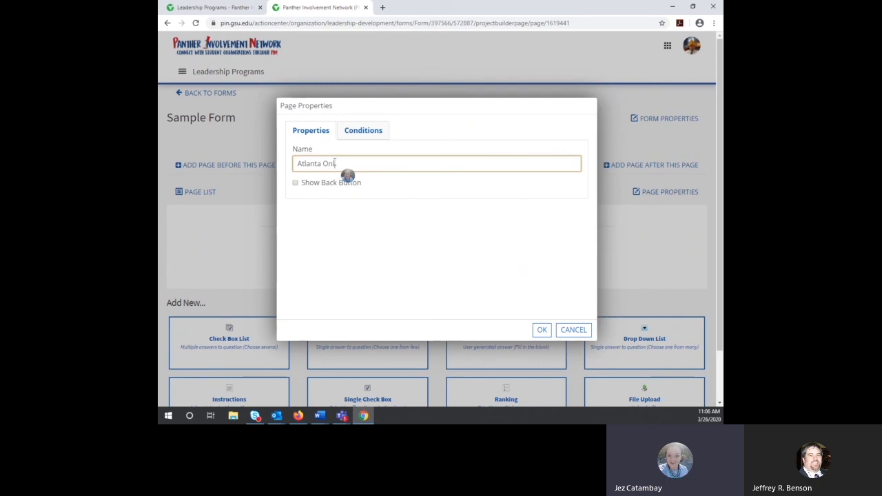
pyautogui.click(295, 184)
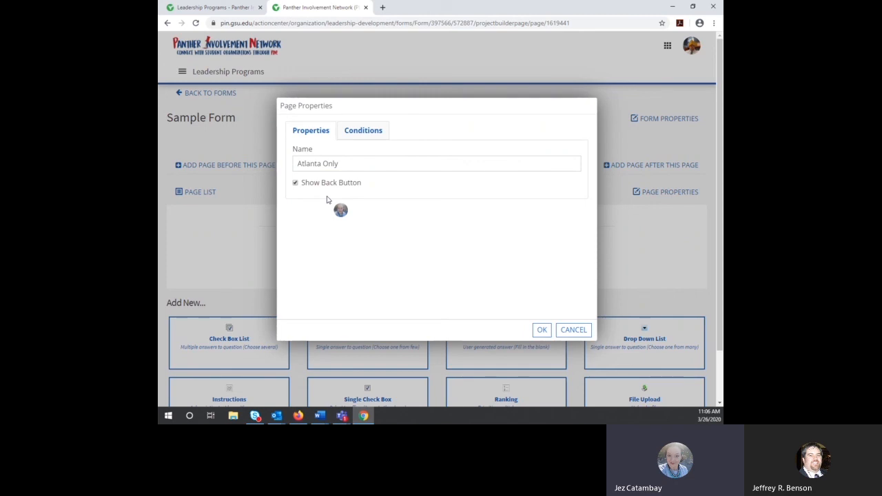
# Step: Add a display condition: 'What campus do you attend?' Is Selected Atlanta, then save the page
pyautogui.click(363, 130)
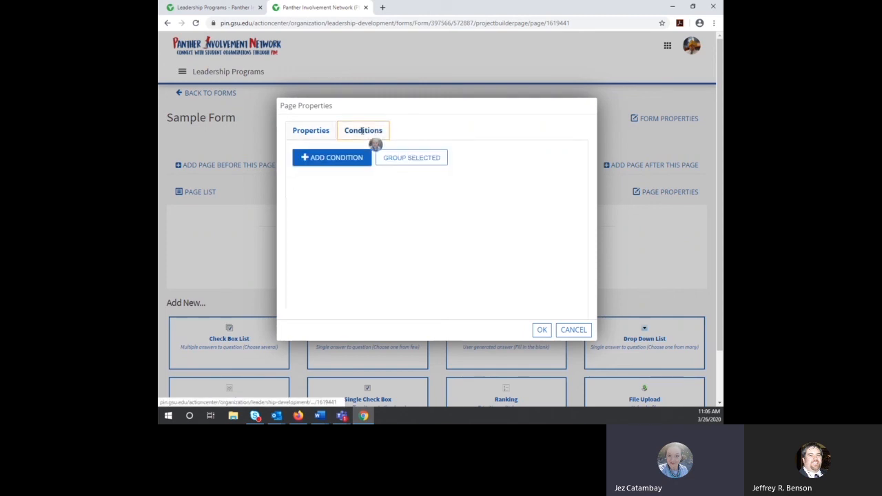
pyautogui.click(338, 160)
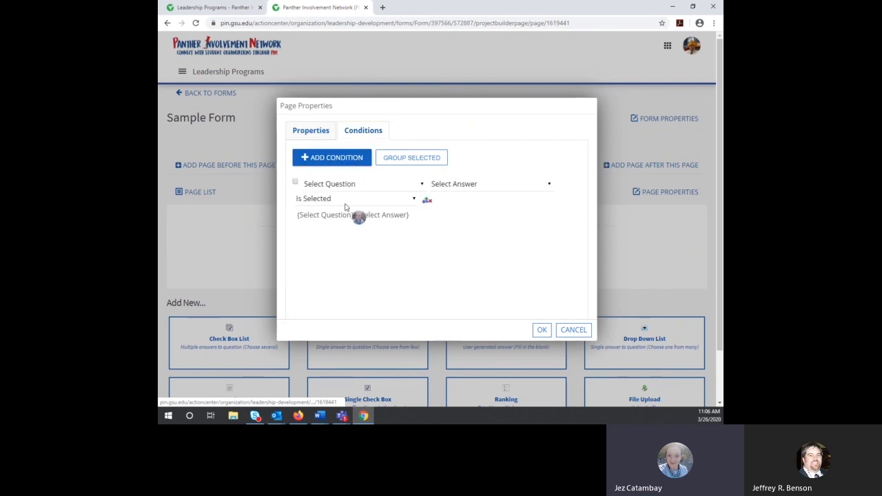
pyautogui.click(409, 186)
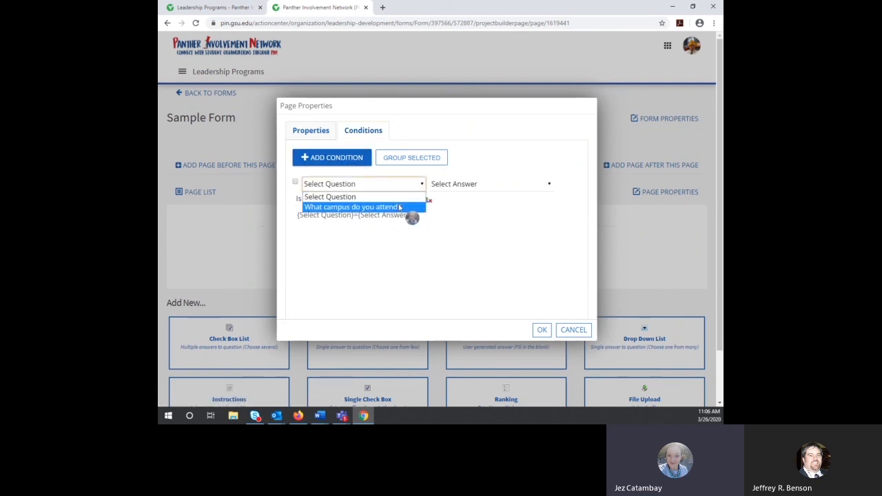
pyautogui.click(398, 208)
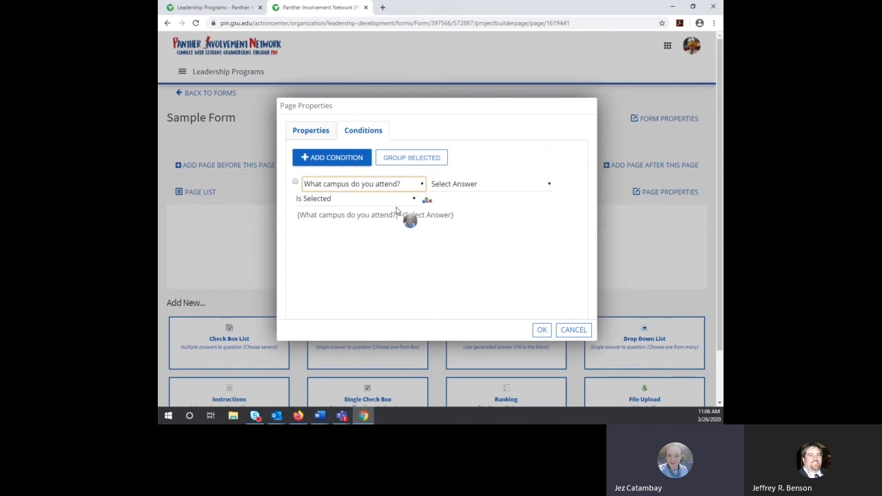
pyautogui.click(404, 201)
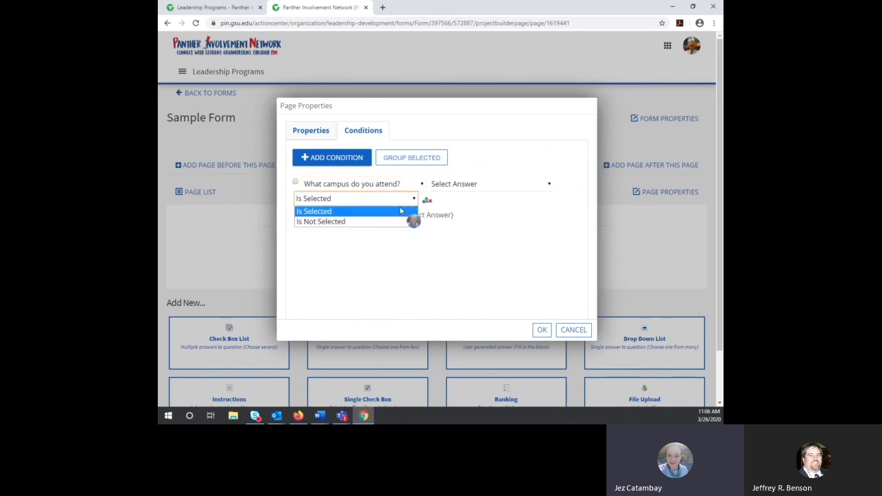
pyautogui.click(528, 207)
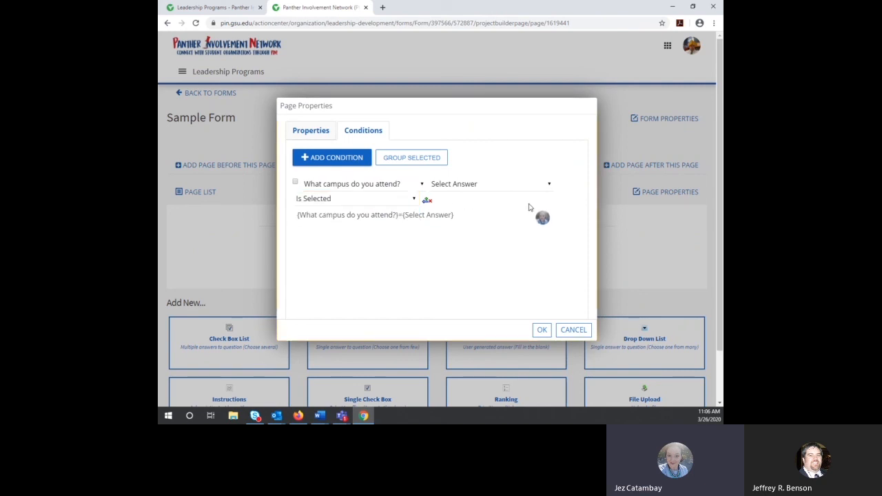
pyautogui.click(510, 188)
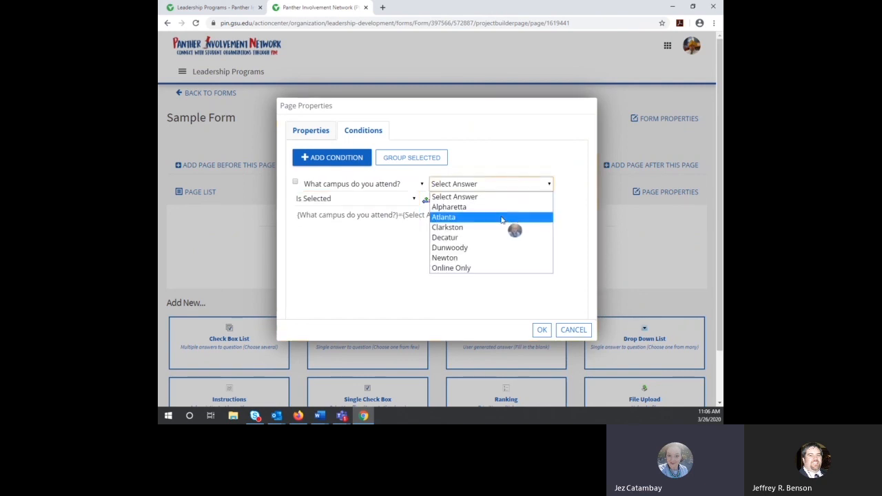
pyautogui.click(500, 219)
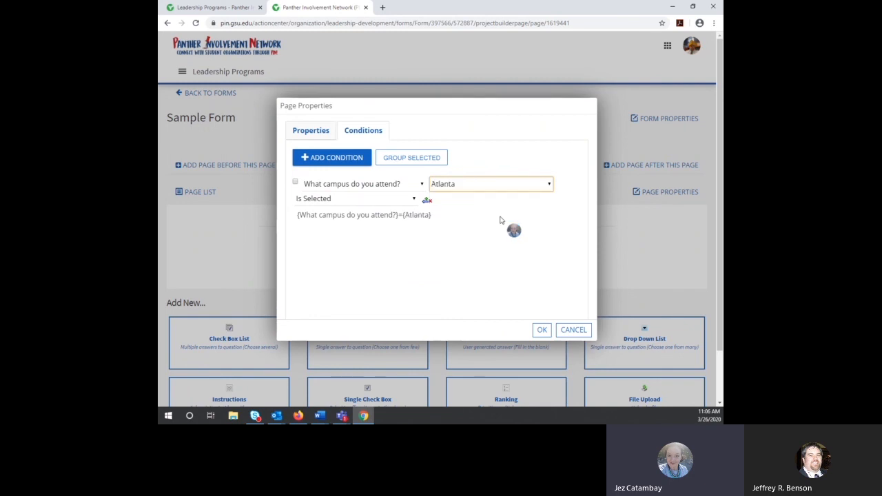
pyautogui.click(541, 331)
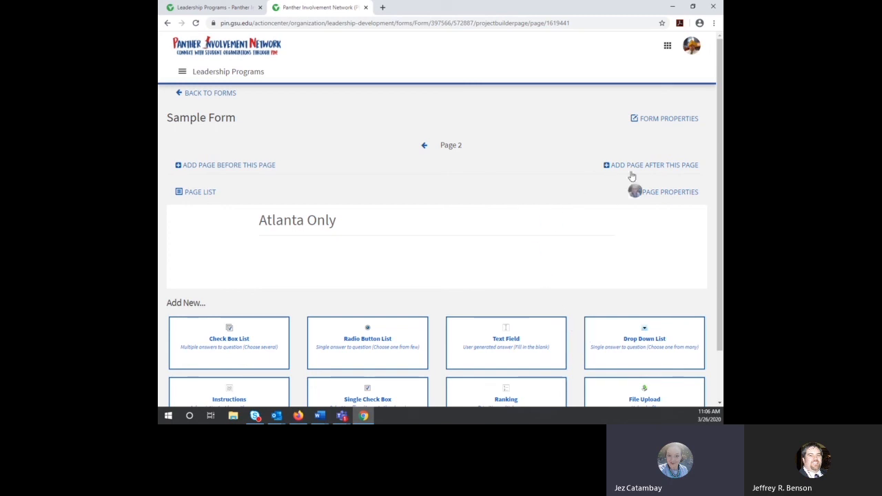
pyautogui.scroll(-1, 569, 193)
pyautogui.scroll(-1, 569, 193)
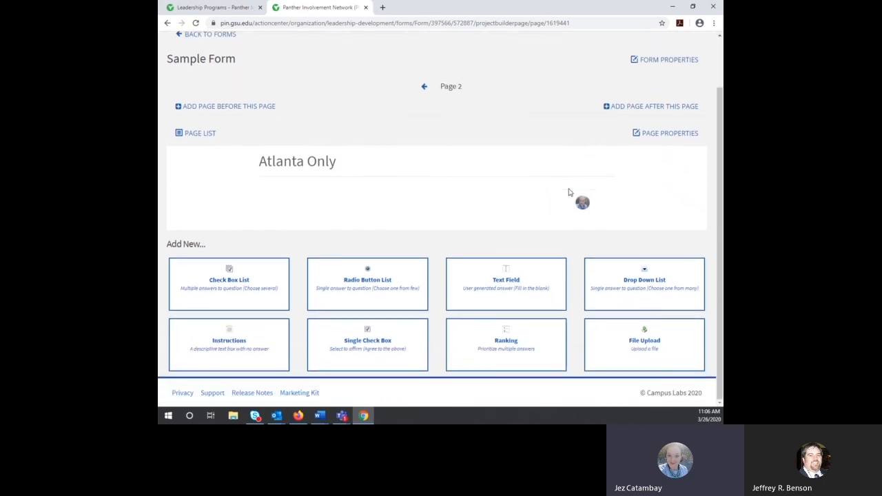
pyautogui.scroll(2, 569, 193)
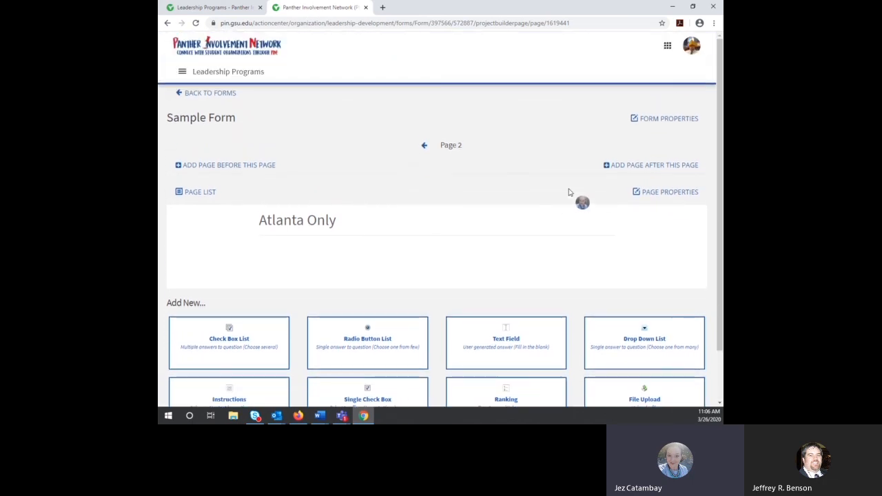
# Step: Open Form Properties for Sample Form and tick Hide from Explore Forms
pyautogui.click(666, 120)
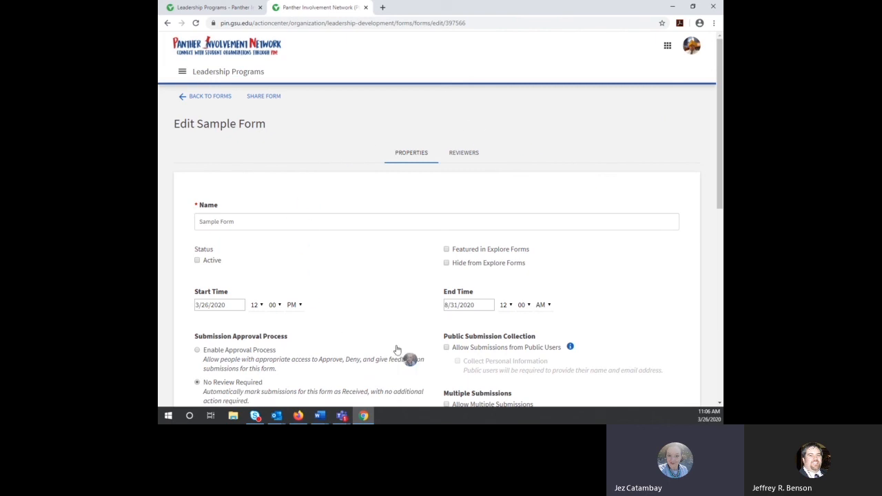
pyautogui.scroll(-10, 585, 293)
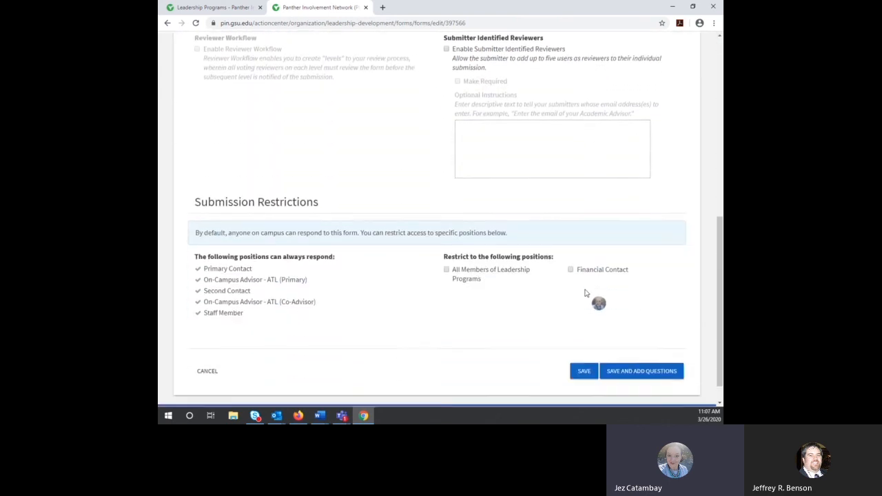
pyautogui.scroll(10, 585, 292)
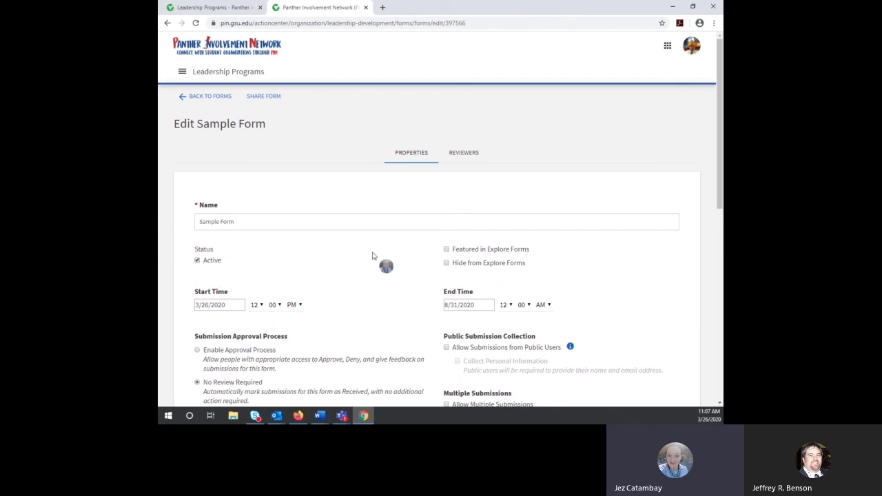
pyautogui.click(446, 263)
# Step: Search the Sample Form reviewers by a member's name, then replace it with another member's name
pyautogui.click(465, 154)
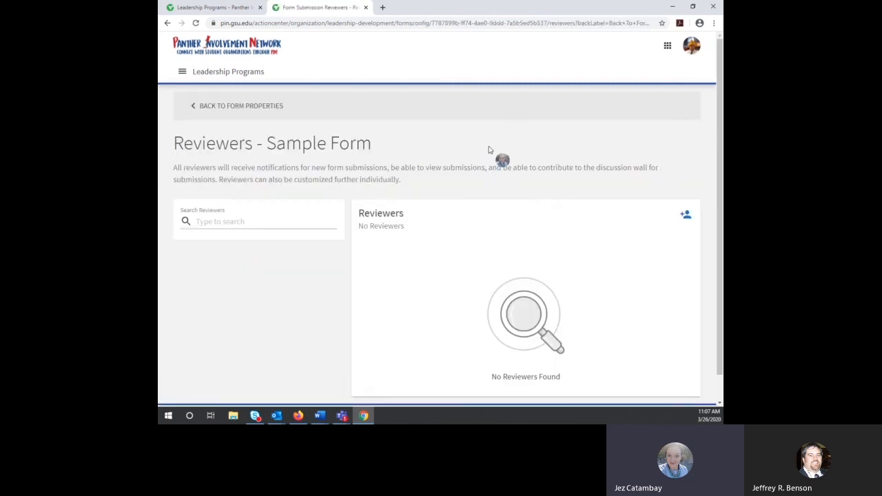
pyautogui.click(280, 219)
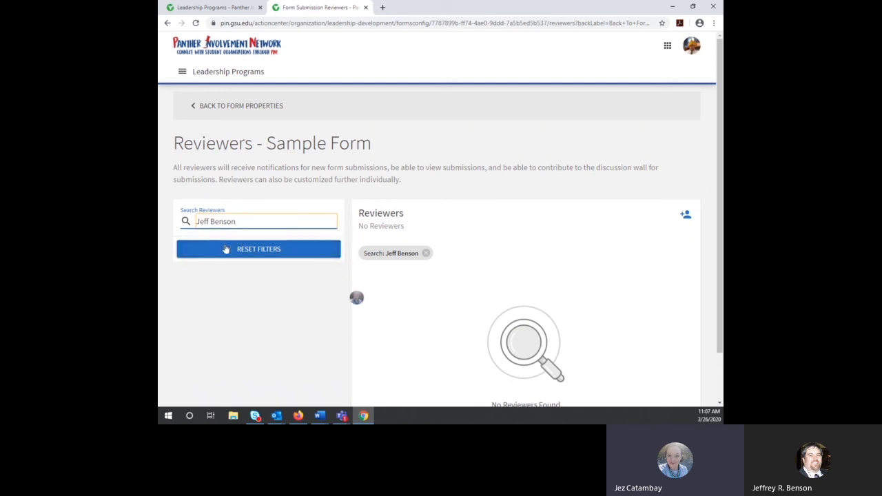
pyautogui.hotkey('ctrl', 'a')
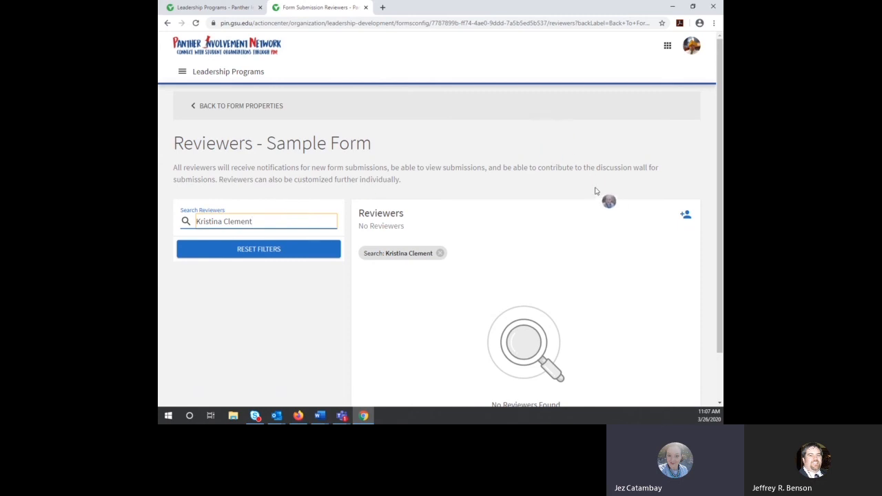
pyautogui.scroll(-2, 596, 191)
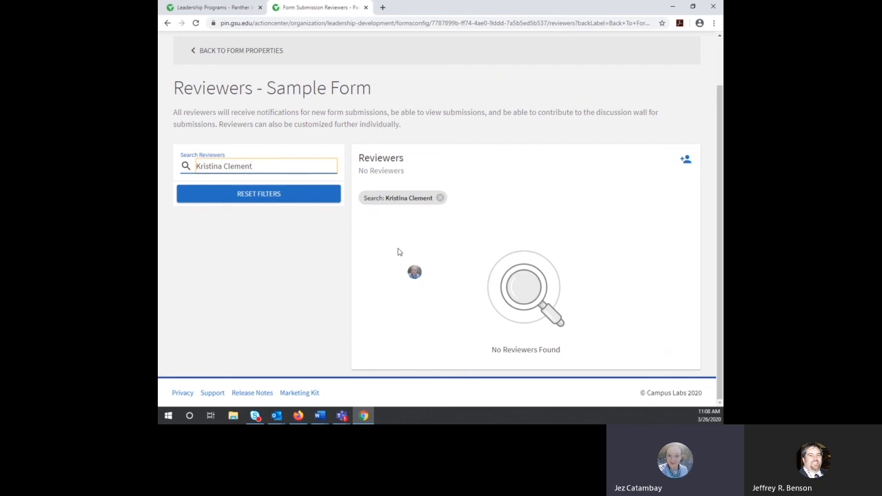
pyautogui.scroll(2, 341, 127)
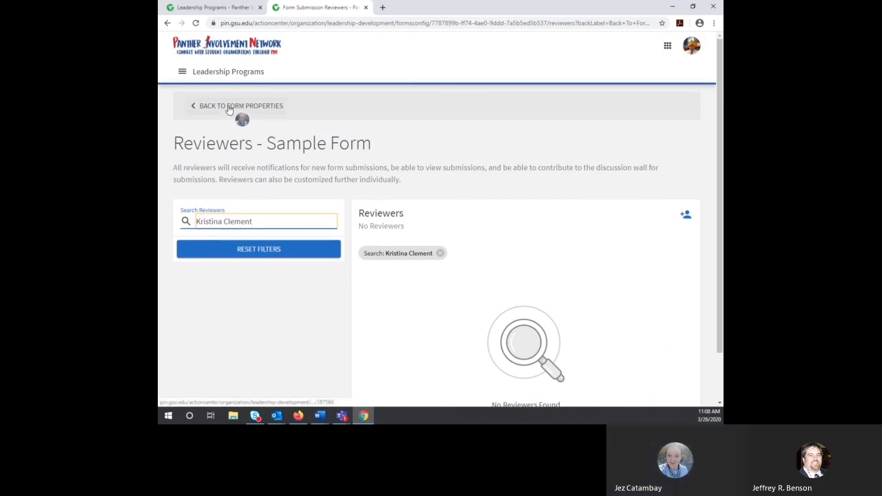
# Step: Go to News from the Leadership Programs side menu
pyautogui.click(181, 75)
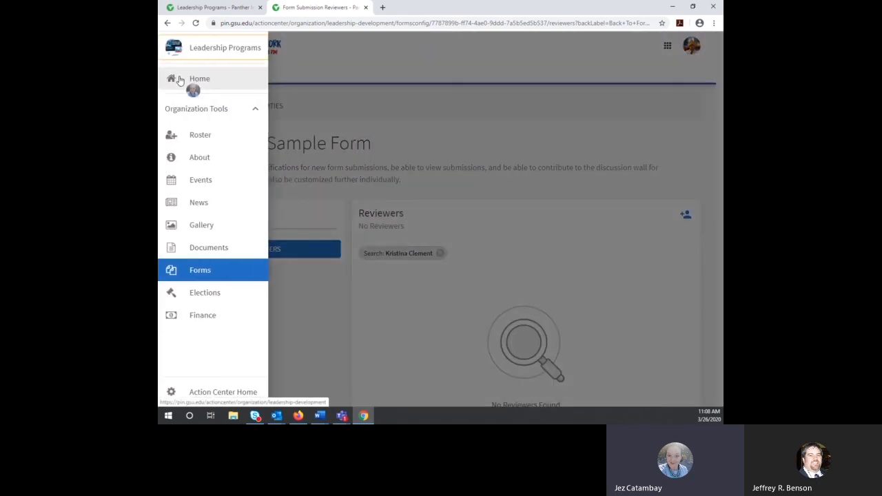
pyautogui.click(204, 205)
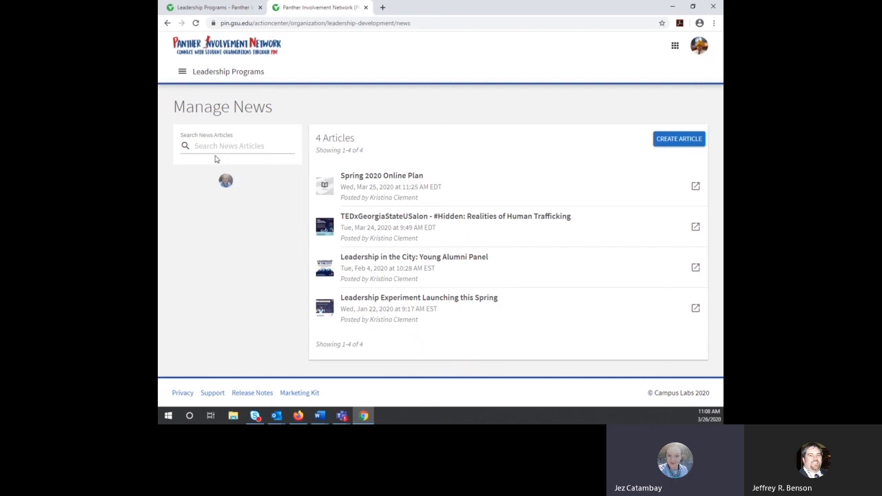
# Step: Browse the public Leadership Programs page in the other tab, then return to Manage News
pyautogui.click(227, 8)
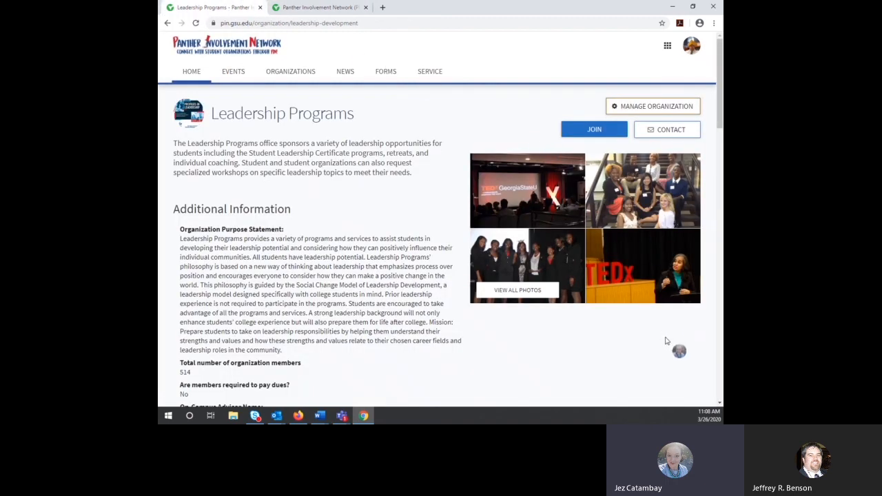
pyautogui.scroll(-1, 670, 345)
pyautogui.scroll(-7, 670, 345)
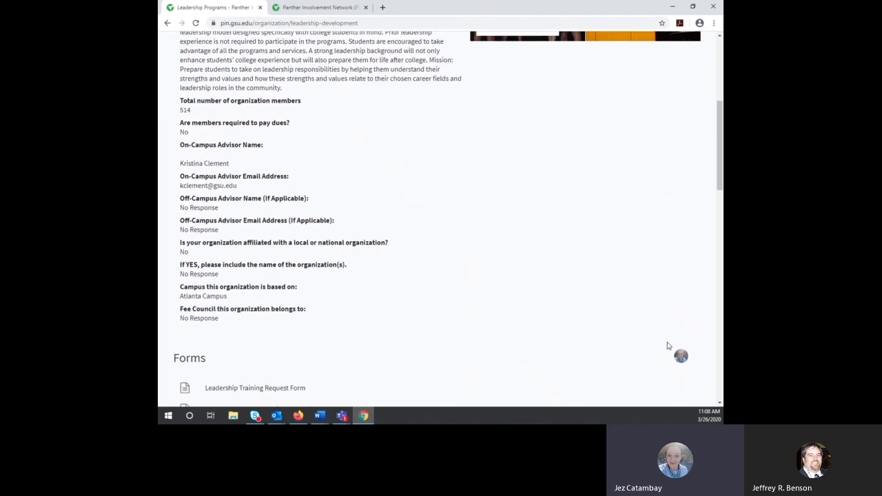
pyautogui.scroll(-5, 667, 345)
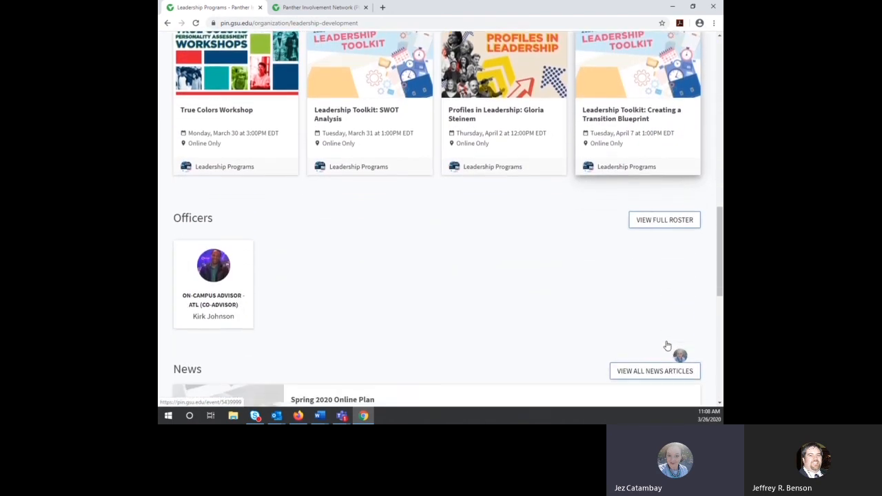
pyautogui.scroll(-3, 667, 345)
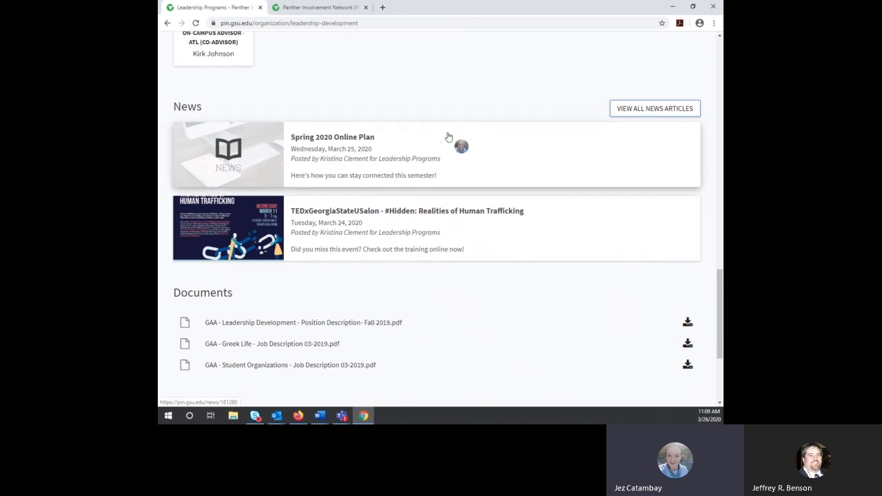
pyautogui.scroll(3, 463, 74)
pyautogui.scroll(3, 464, 74)
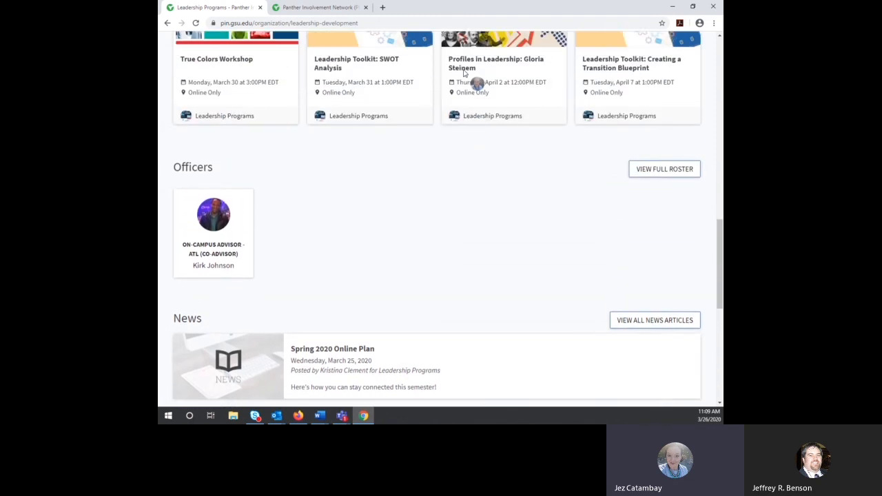
pyautogui.scroll(4, 462, 78)
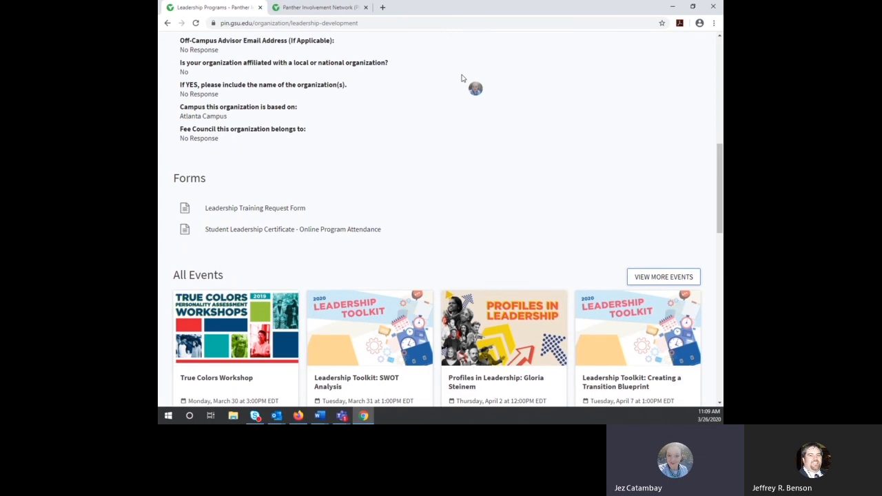
pyautogui.scroll(5, 461, 77)
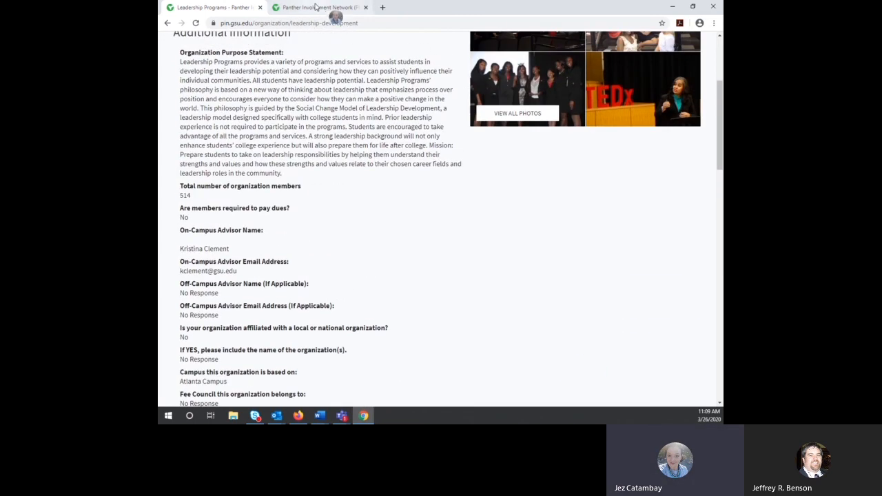
pyautogui.click(315, 7)
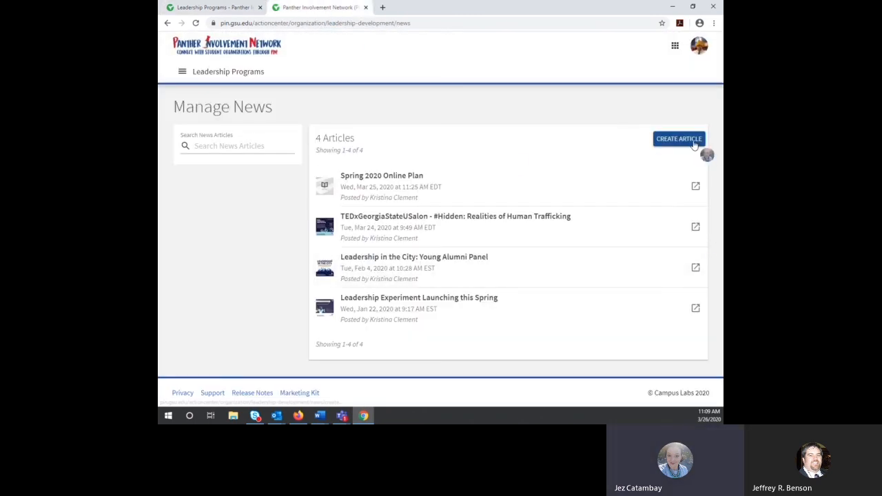
# Step: Start a new article with Create Article and look over the blank form
pyautogui.click(679, 139)
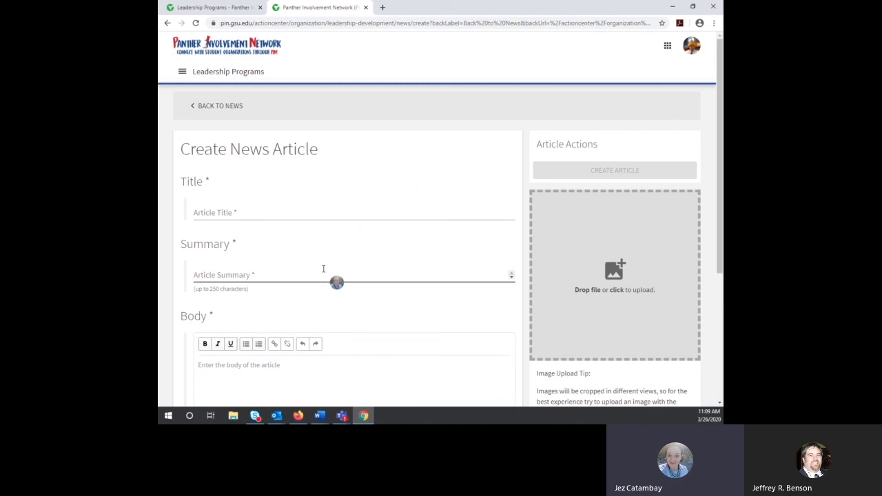
pyautogui.scroll(-1, 323, 269)
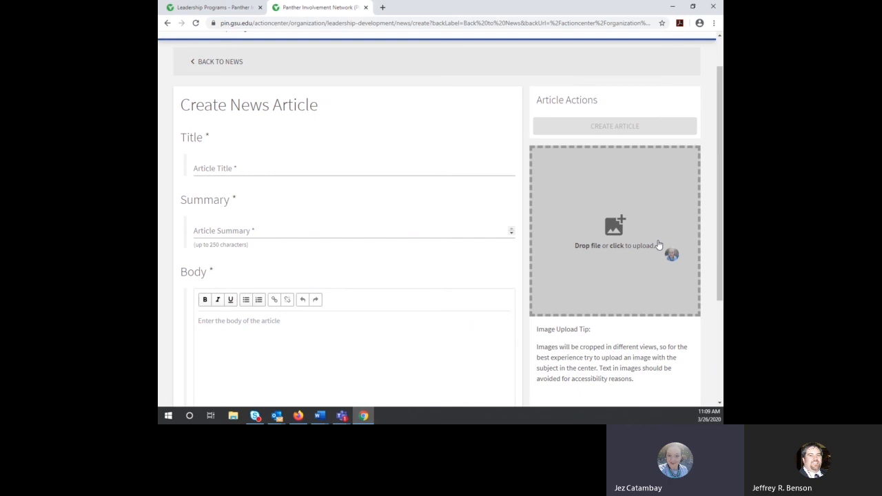
pyautogui.scroll(-2, 455, 303)
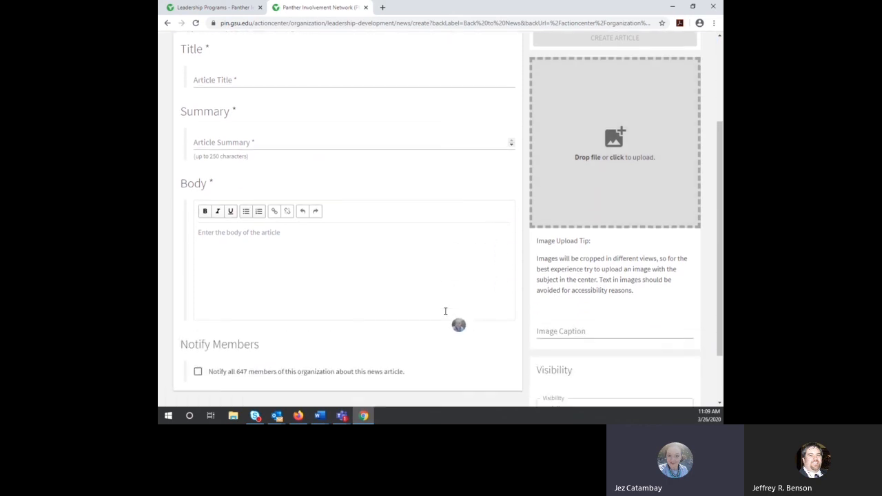
# Step: Tick 'Notify all 647 members', view the Visibility choices, then close the unfinished draft
pyautogui.click(409, 267)
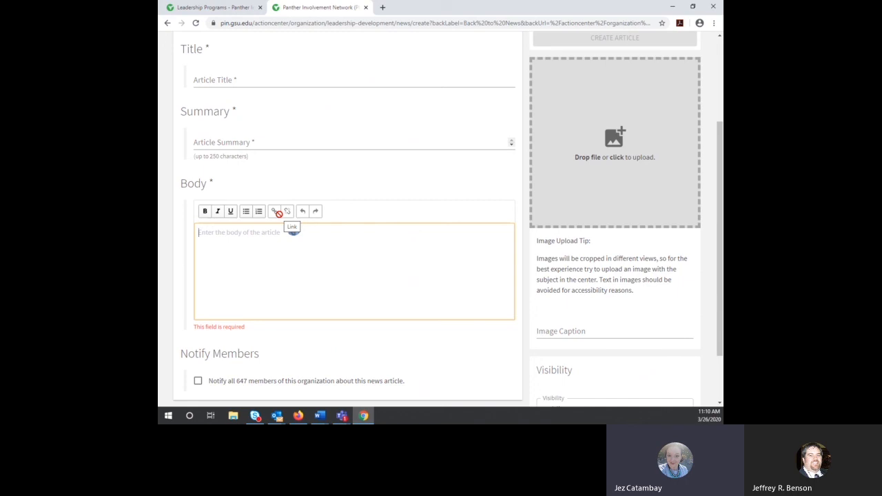
pyautogui.scroll(-2, 460, 366)
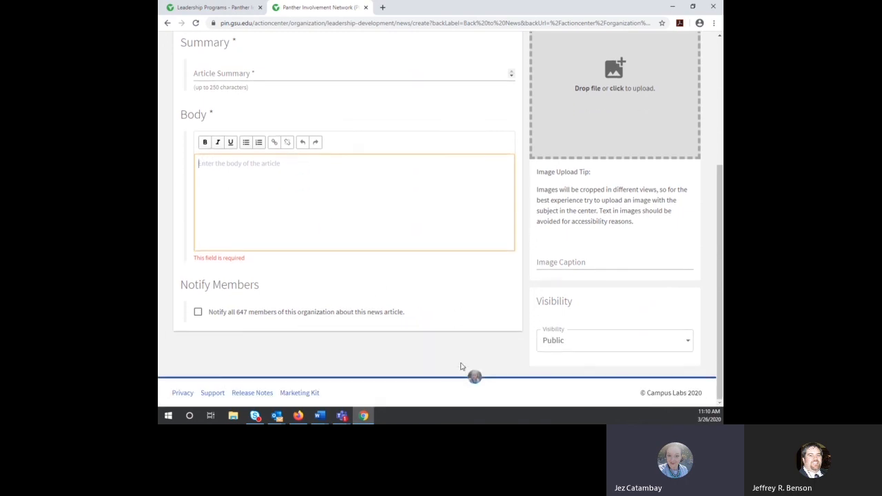
pyautogui.click(198, 313)
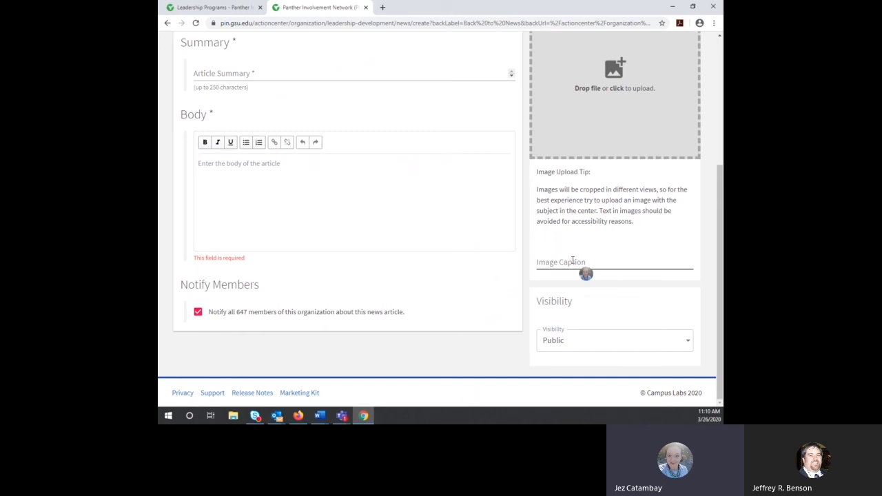
pyautogui.click(584, 349)
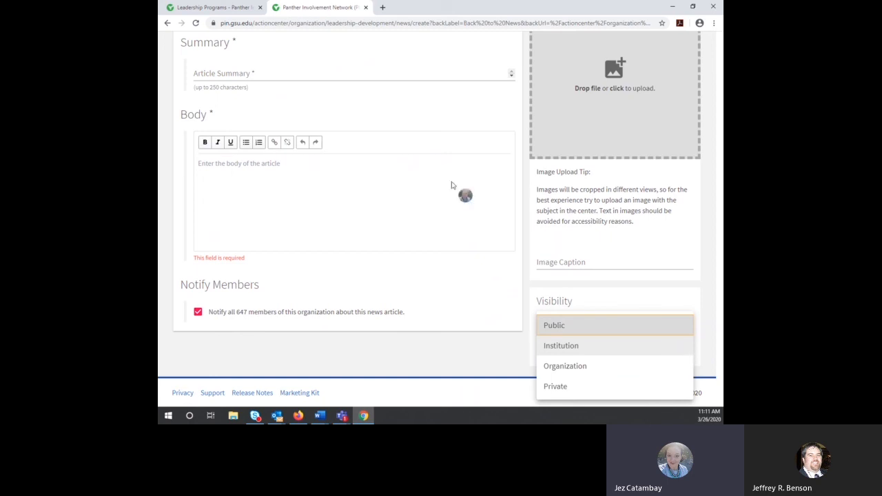
pyautogui.click(366, 7)
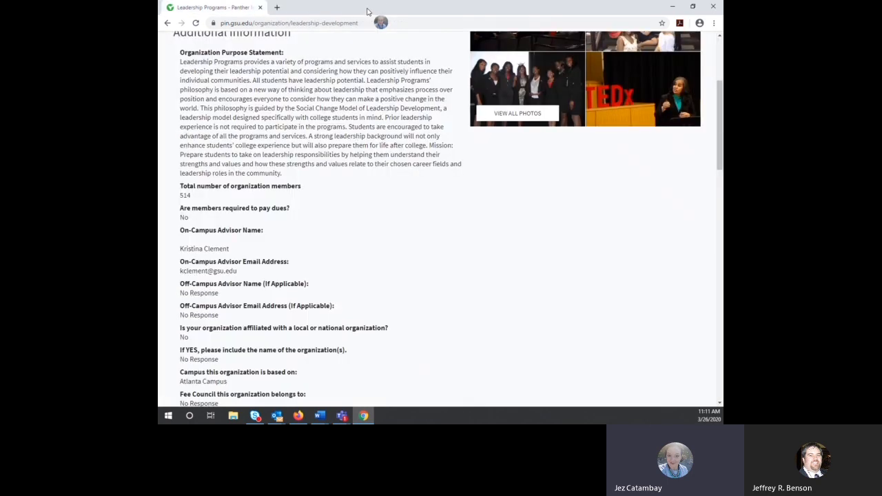
# Step: Open Manage Organization in a new tab and go to the Leadership Programs Documents page
pyautogui.scroll(3, 350, 205)
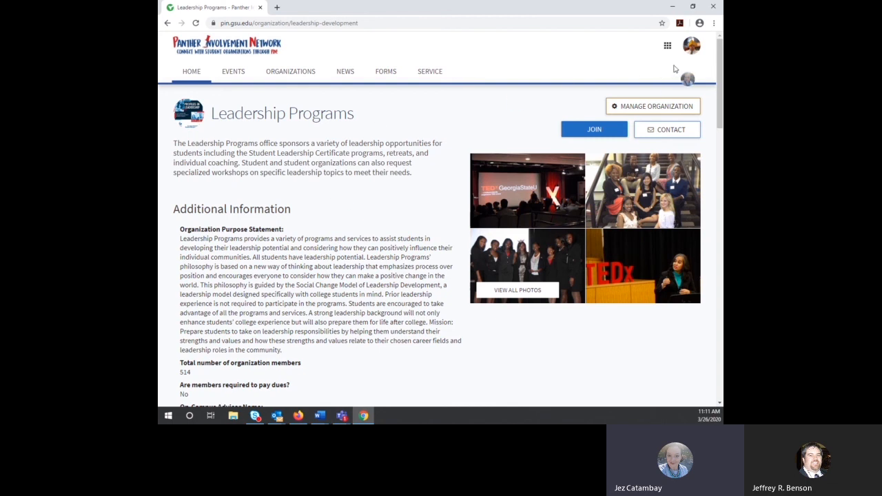
pyautogui.click(664, 112)
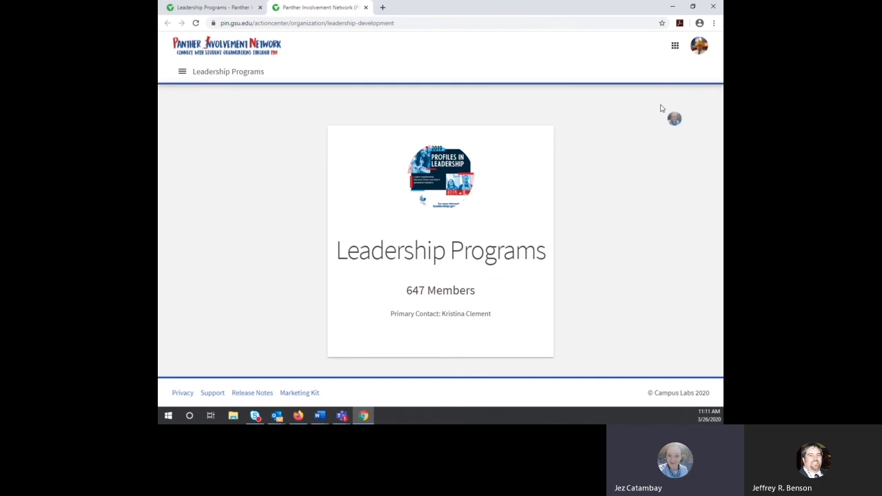
pyautogui.click(182, 72)
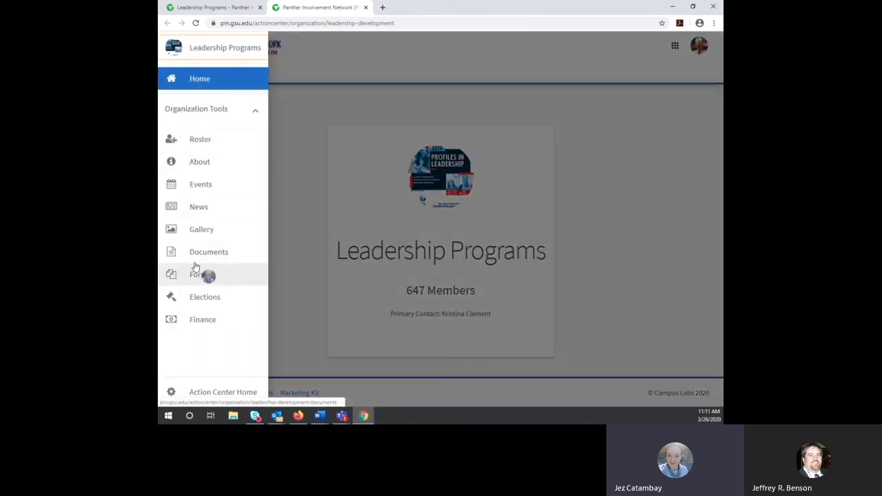
pyautogui.click(209, 253)
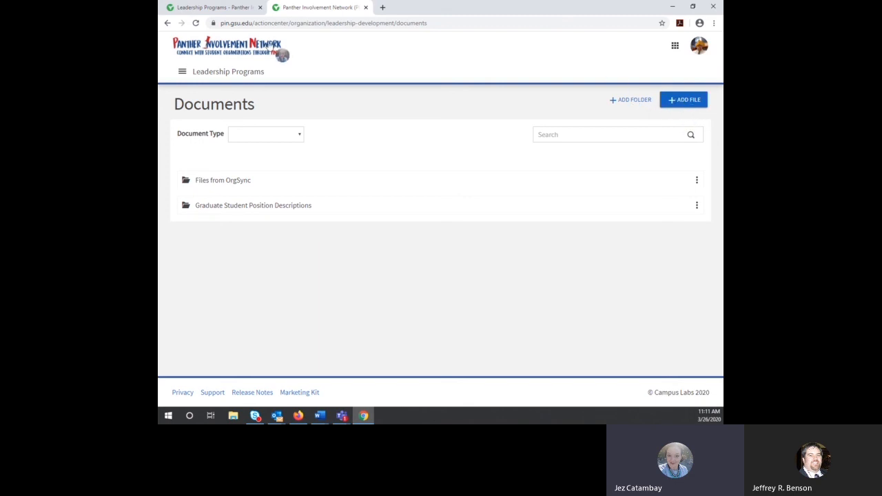
# Step: Return to the public Leadership Programs page and scroll down to its Documents section's three PDFs
pyautogui.click(208, 8)
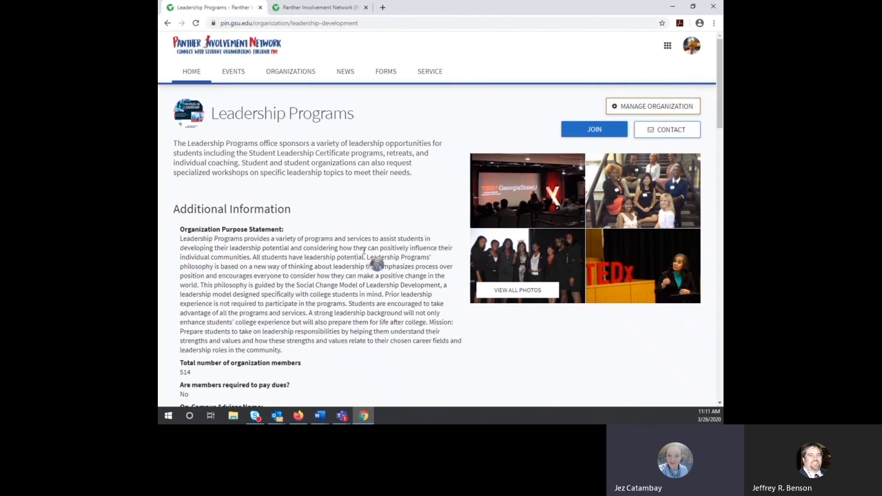
pyautogui.scroll(-8, 376, 264)
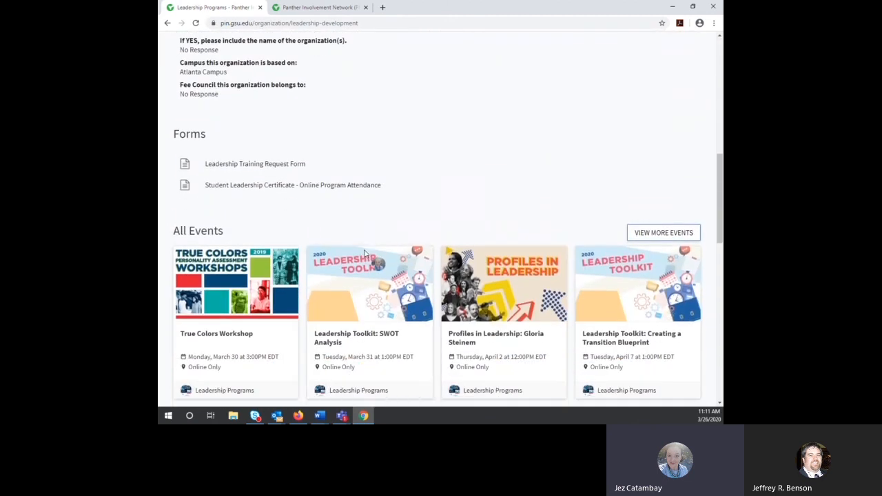
pyautogui.scroll(-7, 367, 254)
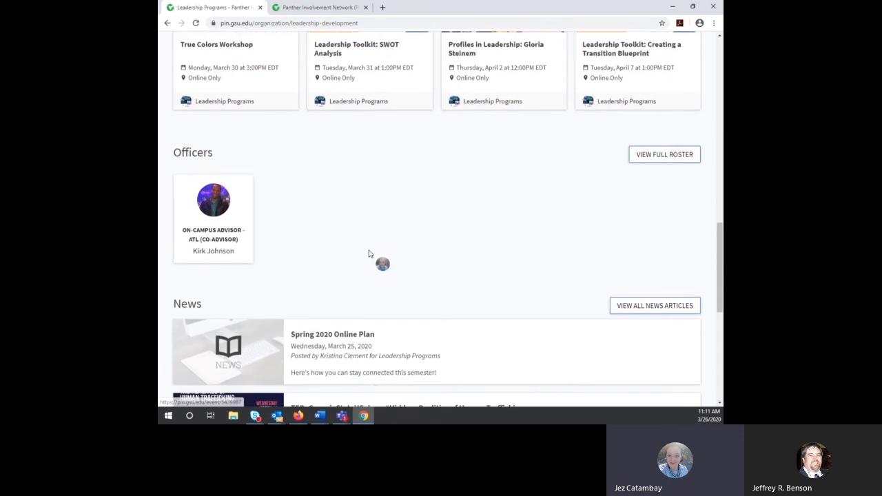
pyautogui.scroll(-1, 369, 254)
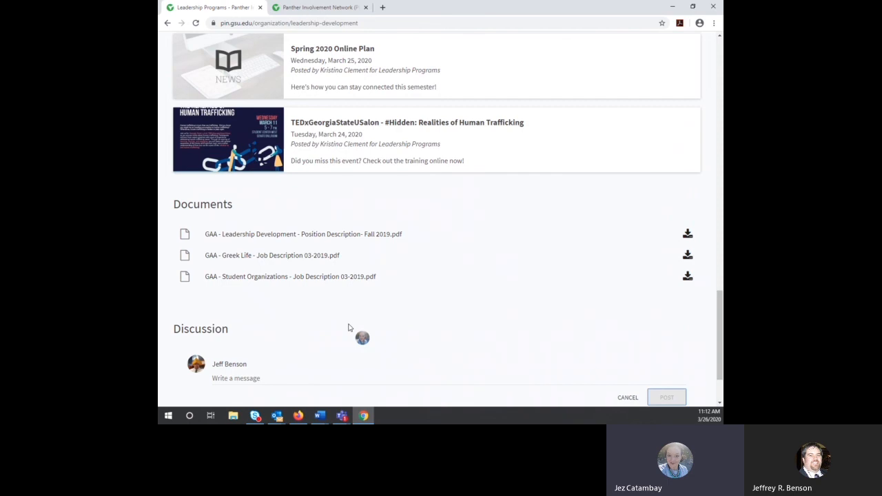
# Step: Return to the Leadership Programs Documents page and start a new folder in the Add Folder dialog
pyautogui.click(331, 8)
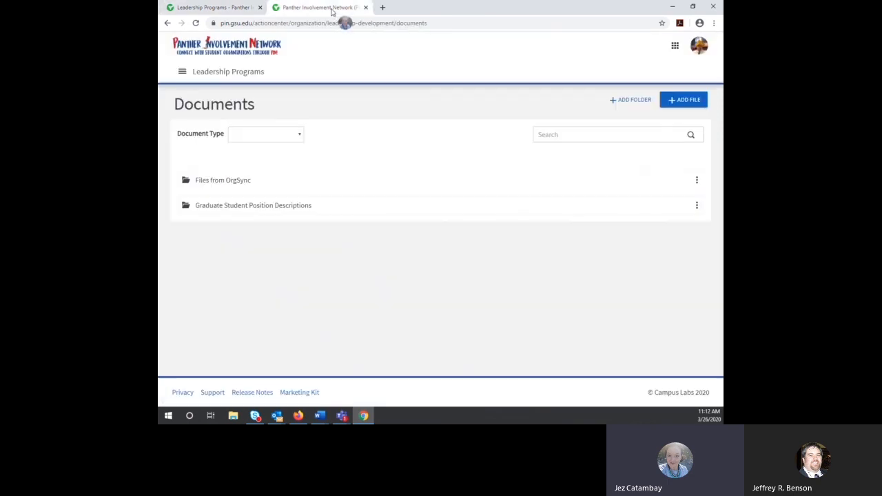
pyautogui.click(623, 100)
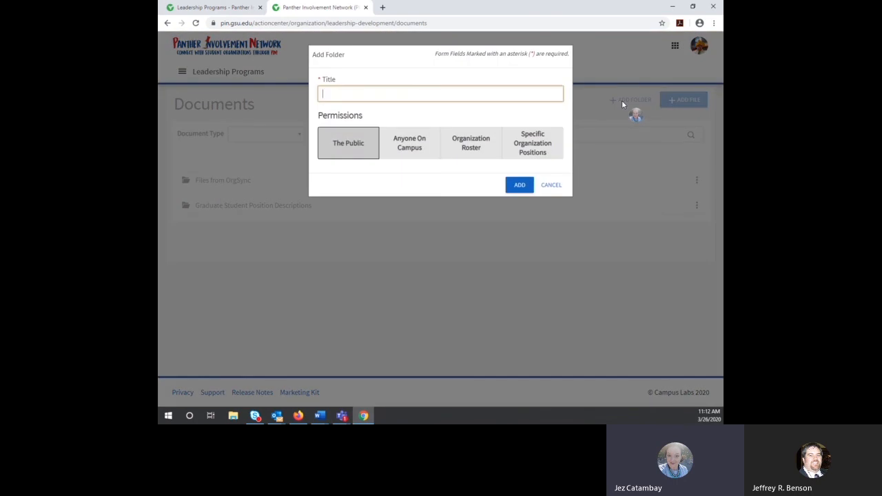
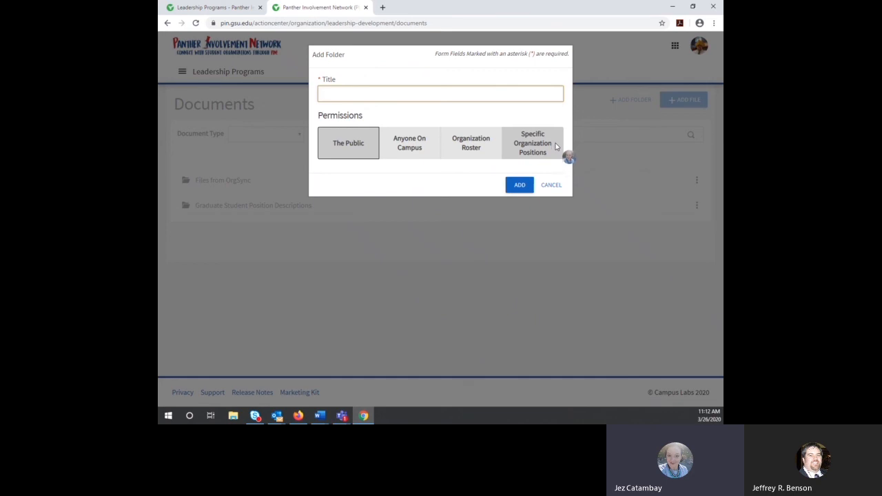
# Step: Cancel the Add Folder dialog so the Documents page keeps only its two folders
pyautogui.click(557, 186)
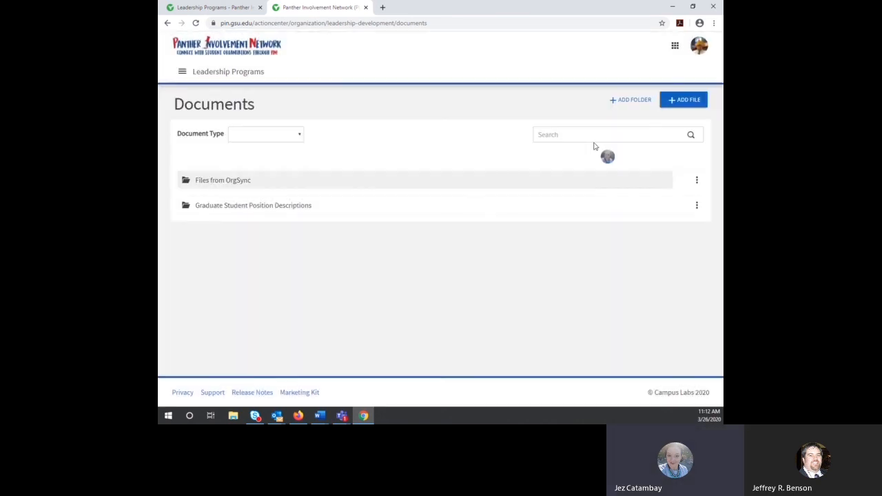
pyautogui.click(686, 103)
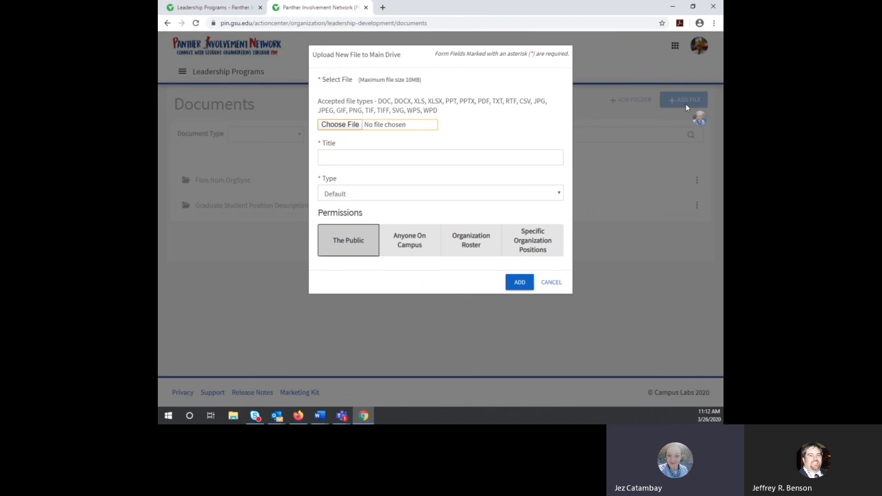
pyautogui.click(558, 196)
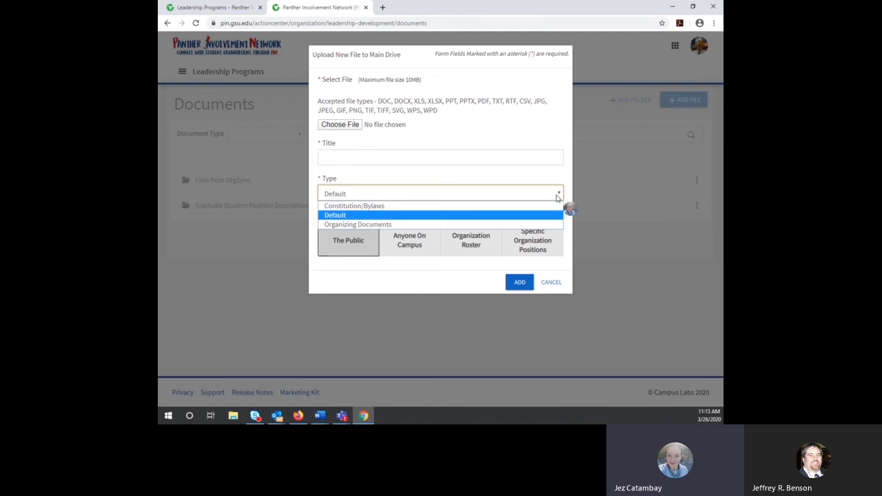
pyautogui.click(558, 198)
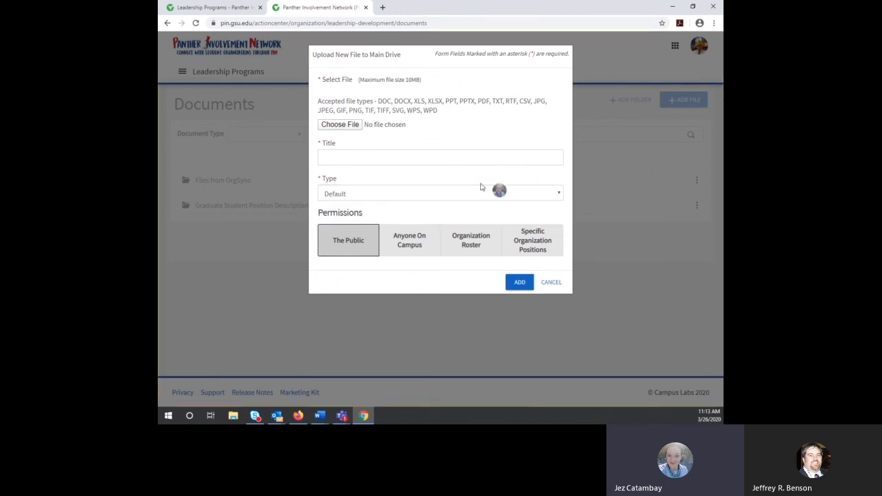
pyautogui.click(356, 151)
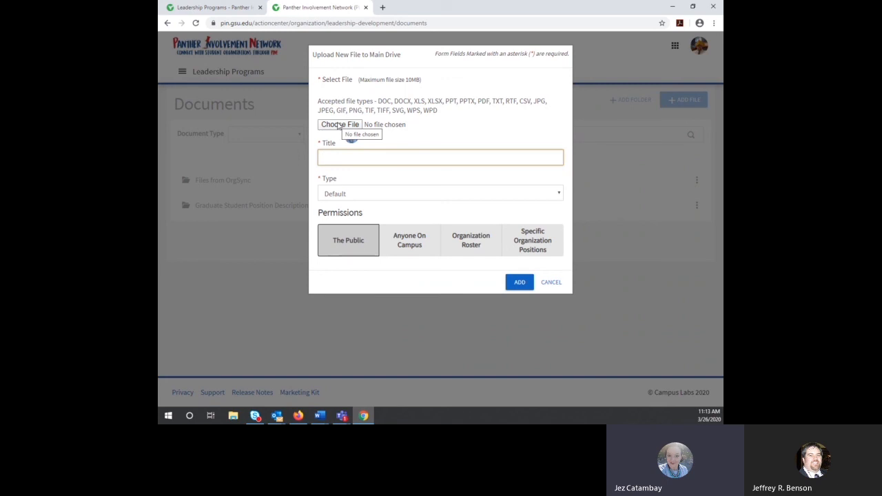
pyautogui.click(551, 282)
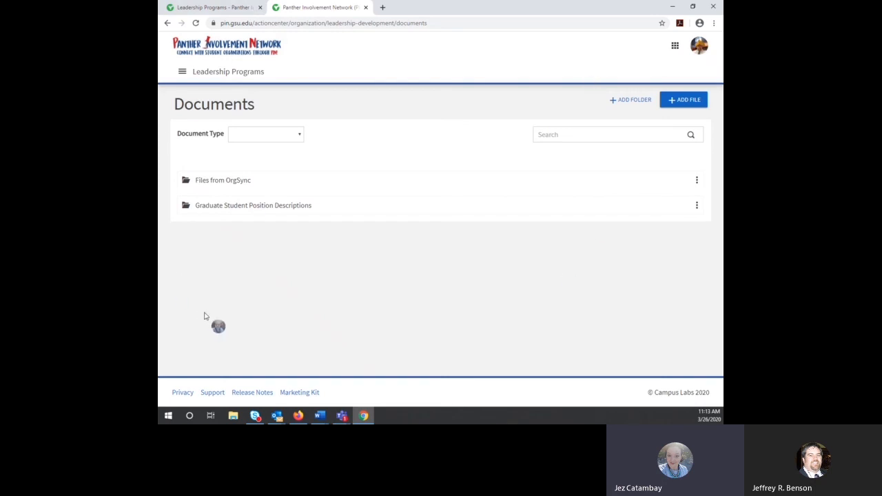
# Step: Go from Documents management to the Leadership Programs Gallery listing General Photos and TEDxGeorgiaStateU
pyautogui.click(217, 8)
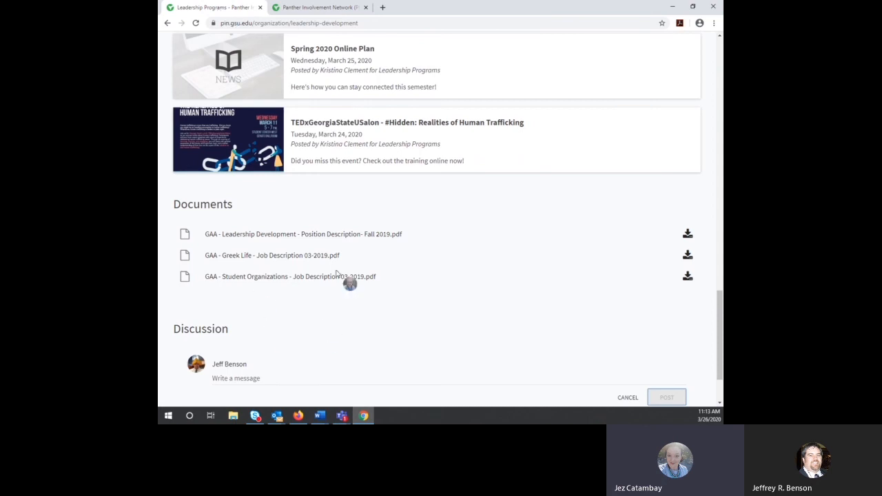
pyautogui.click(338, 9)
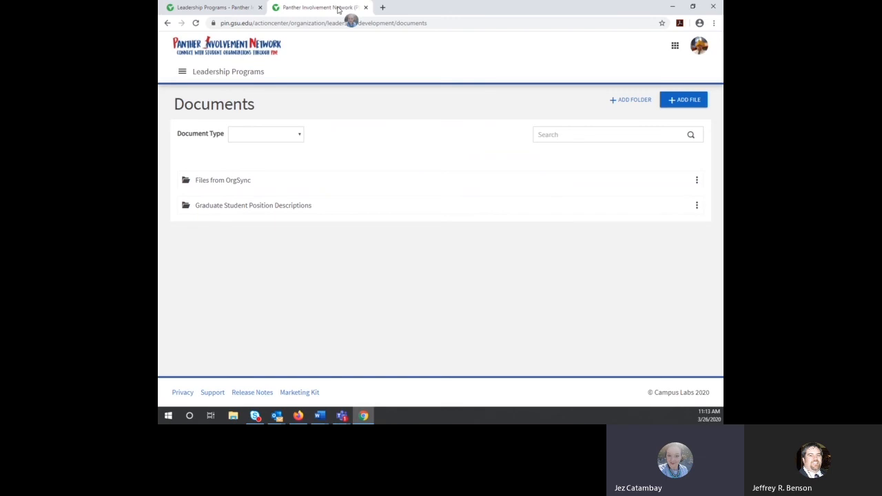
pyautogui.click(182, 72)
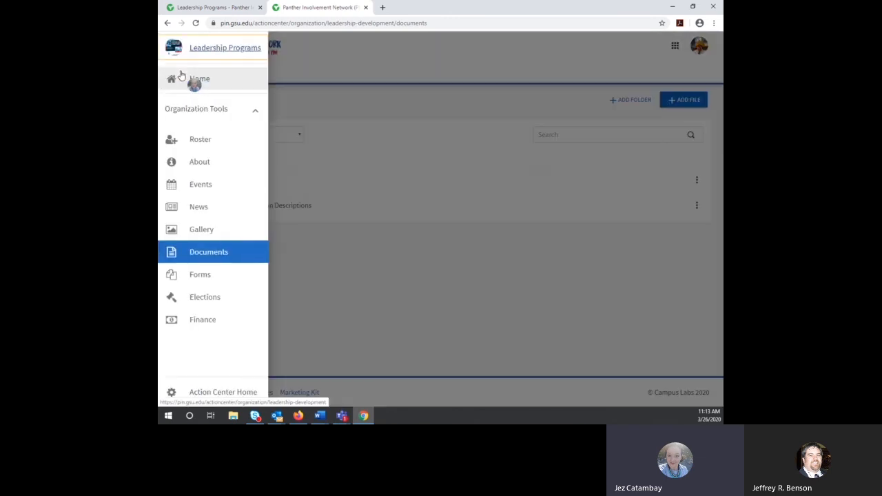
pyautogui.click(210, 233)
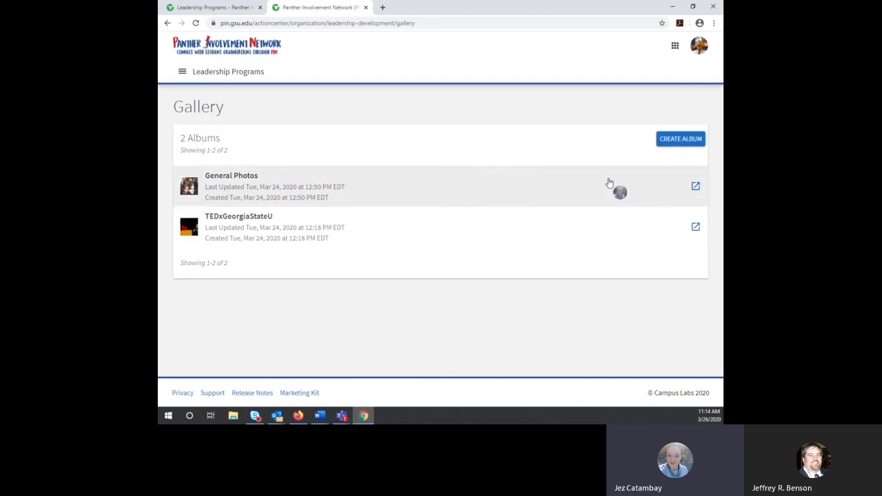
pyautogui.click(678, 140)
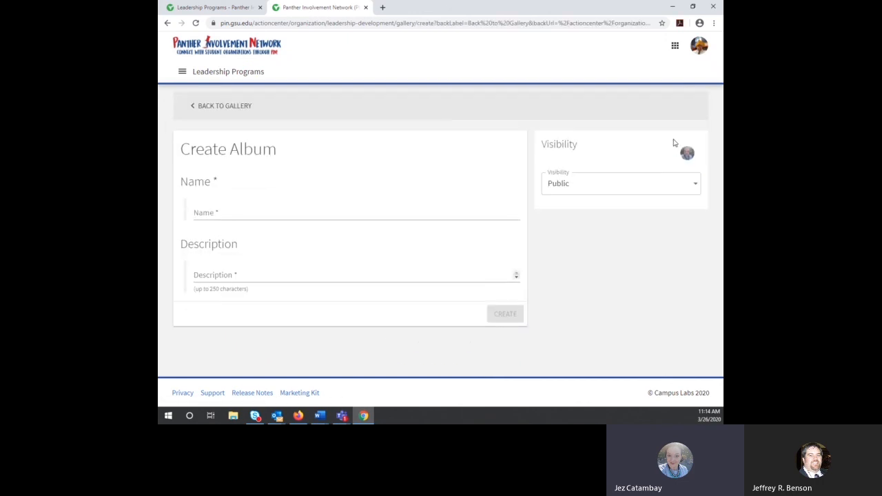
pyautogui.click(649, 184)
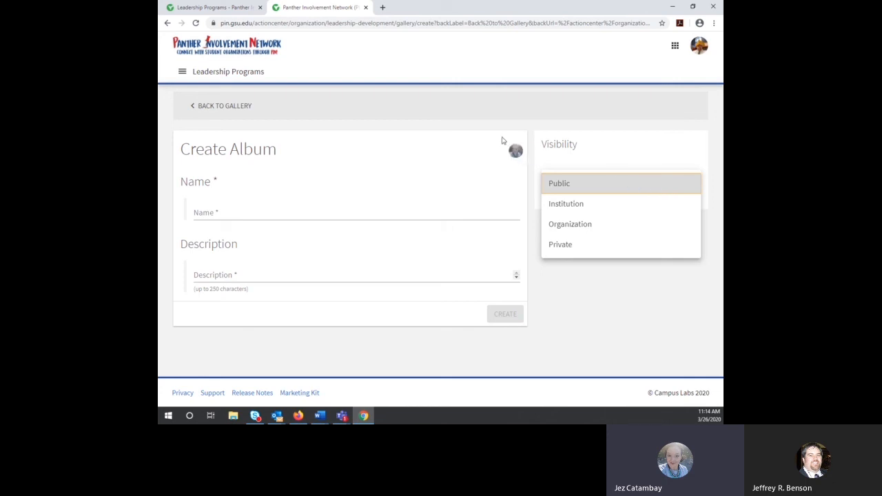
pyautogui.click(199, 108)
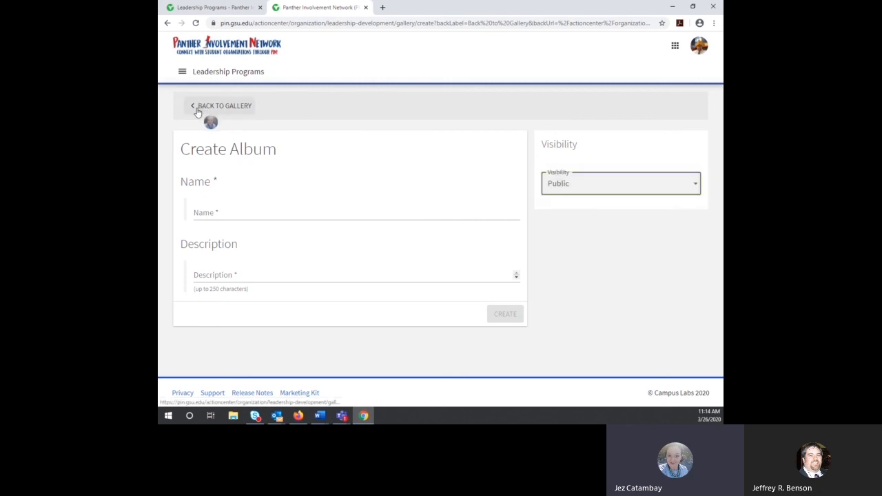
pyautogui.click(197, 109)
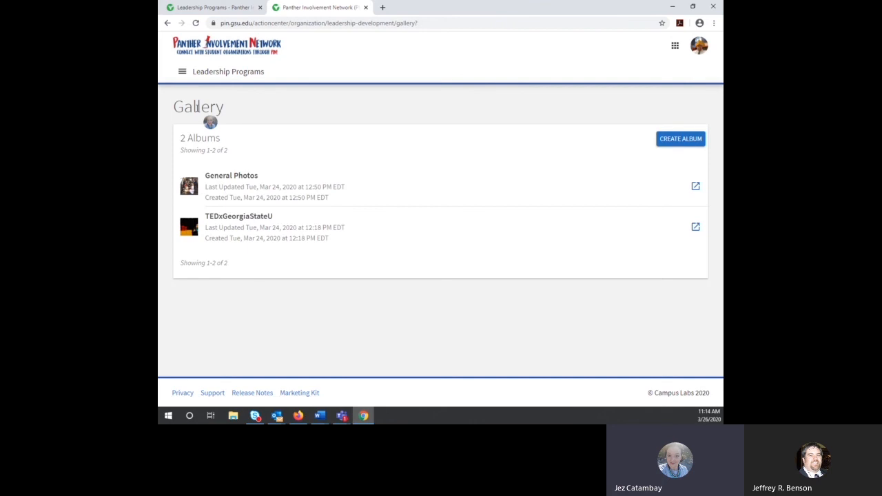
# Step: Open the General Photos album and enter its Edit Album view
pyautogui.click(277, 192)
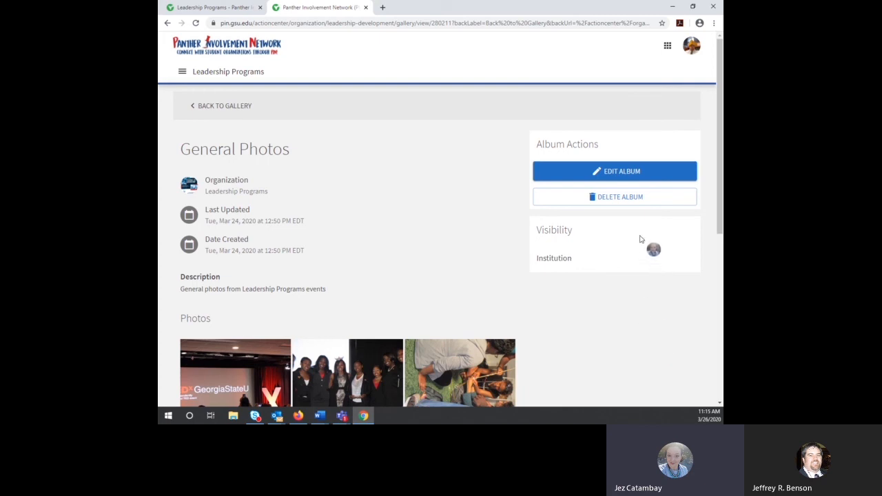
pyautogui.click(629, 174)
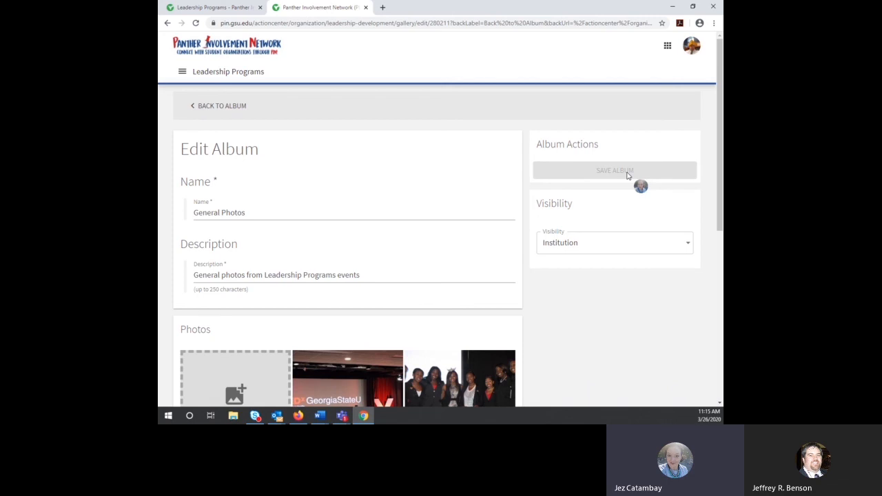
pyautogui.scroll(-2, 627, 273)
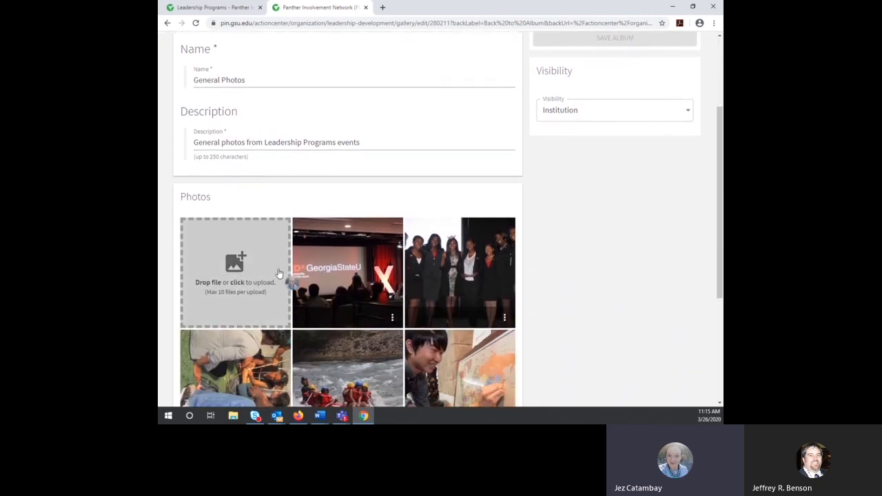
pyautogui.scroll(-2, 641, 279)
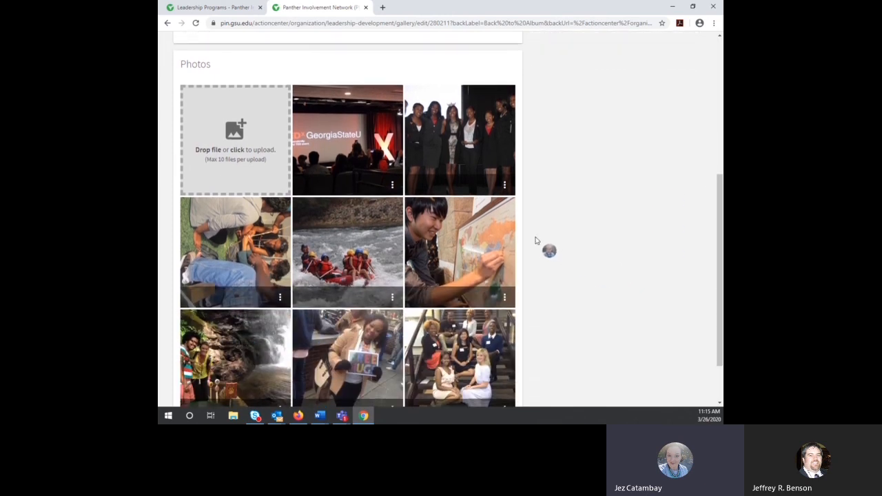
# Step: Check a photo's action menu without removing anything, then go back to the album
pyautogui.click(505, 190)
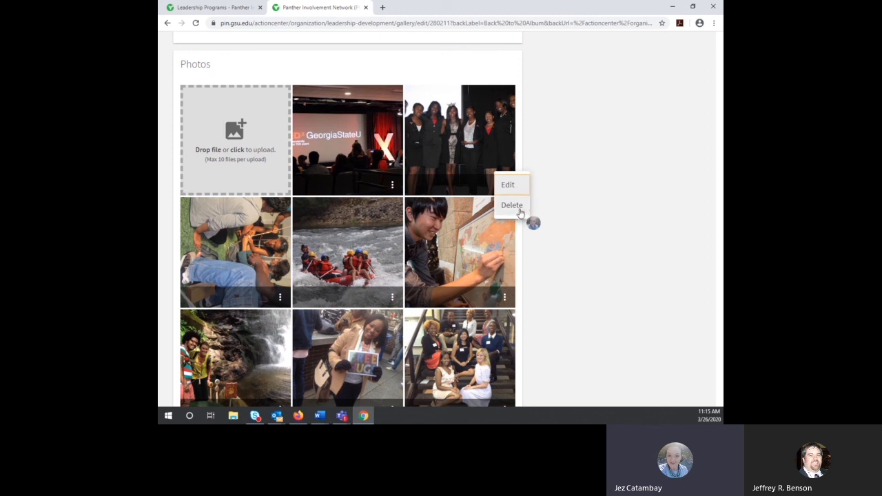
pyautogui.click(645, 175)
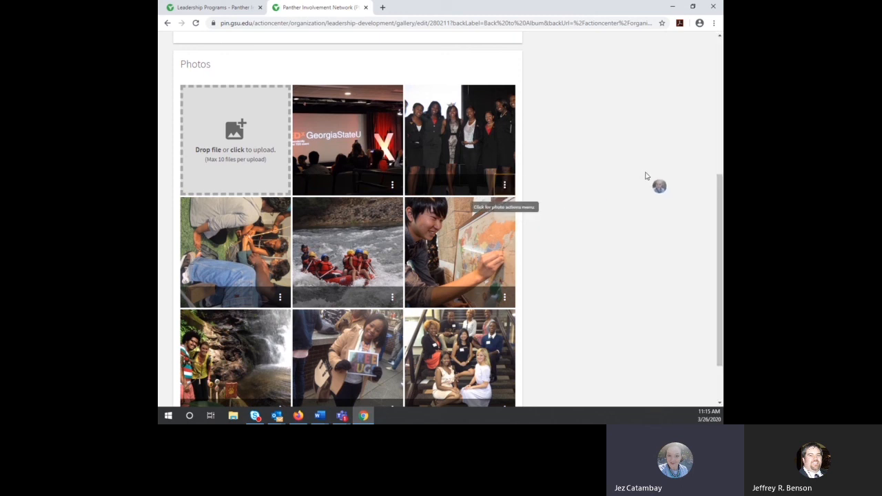
pyautogui.scroll(-2, 645, 176)
pyautogui.scroll(5, 648, 179)
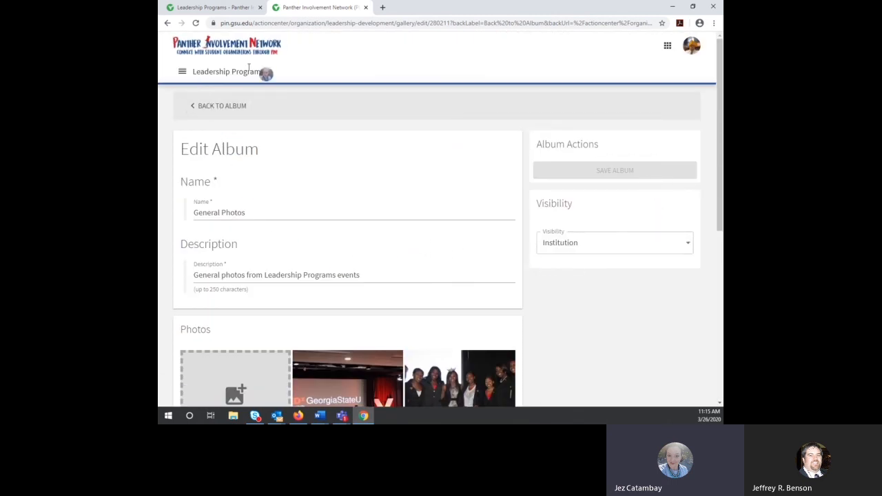
pyautogui.click(212, 106)
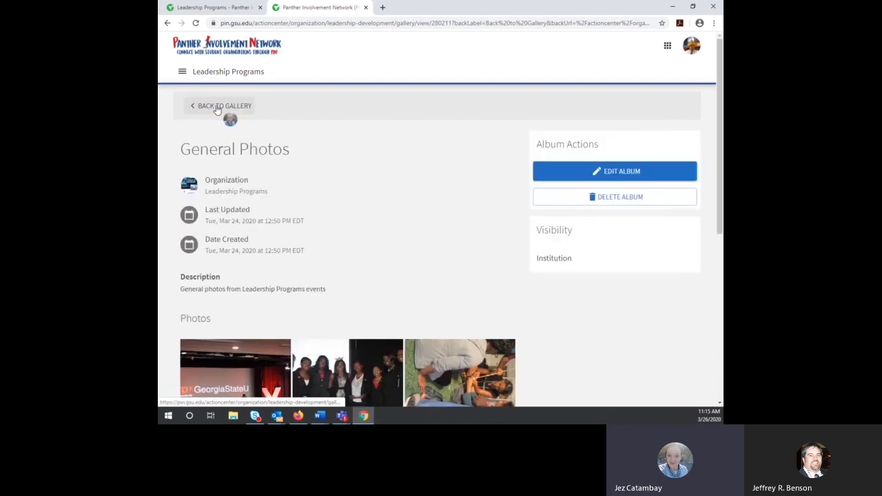
# Step: On the public Leadership Programs page, view all of the organization's photo albums
pyautogui.click(200, 6)
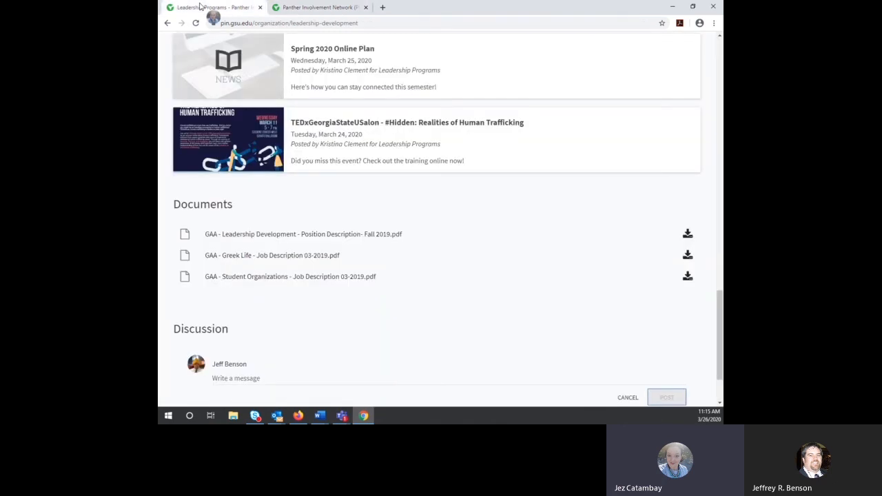
pyautogui.scroll(5, 623, 233)
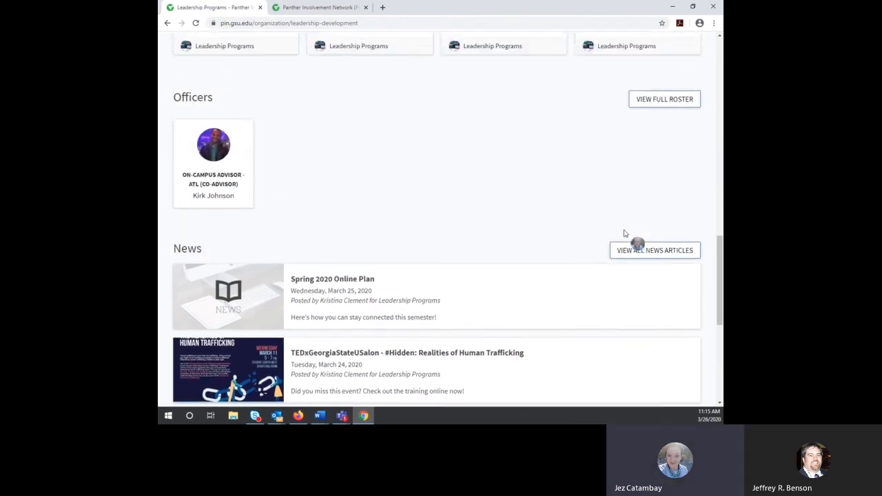
pyautogui.scroll(10, 623, 233)
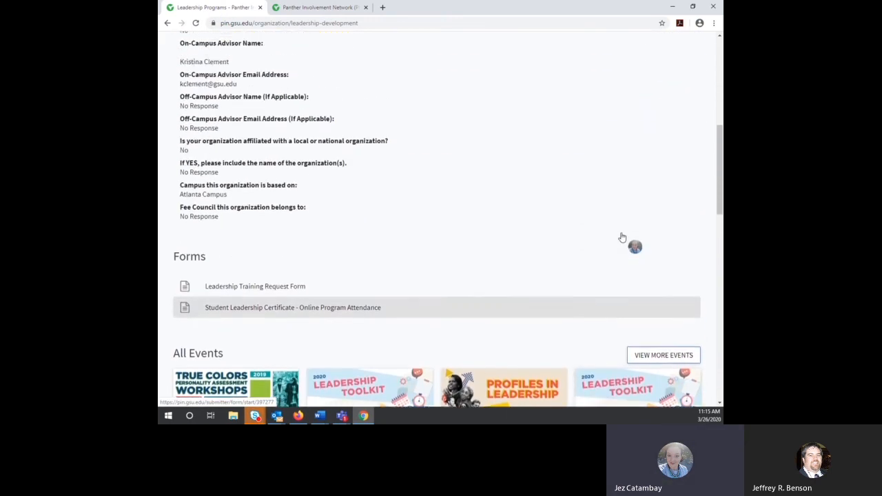
pyautogui.scroll(3, 623, 237)
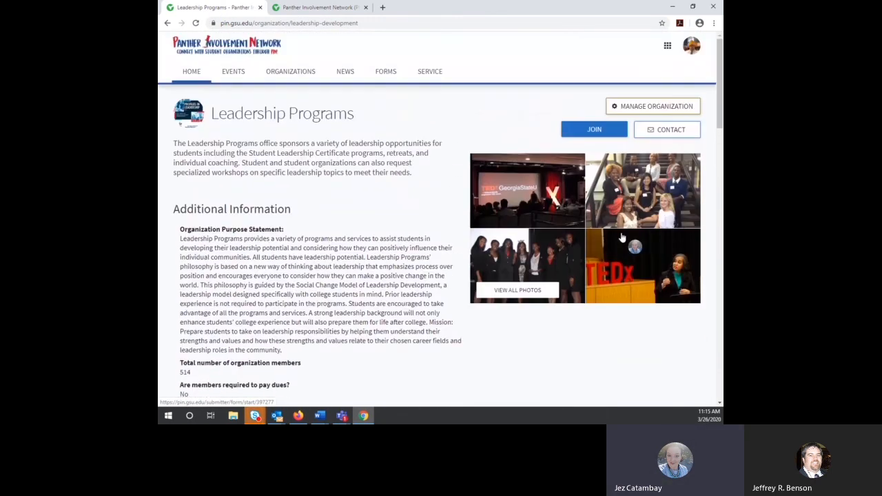
pyautogui.click(504, 292)
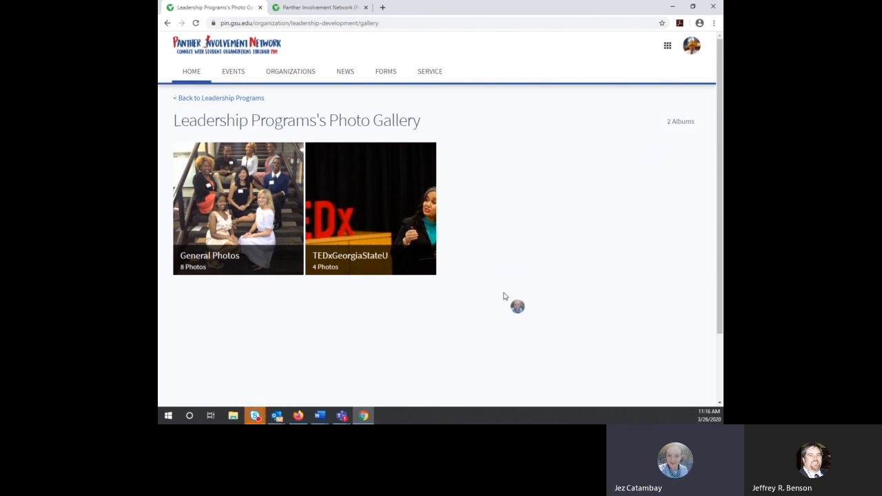
# Step: Close the album management tab and return to the public Leadership Programs page
pyautogui.click(322, 8)
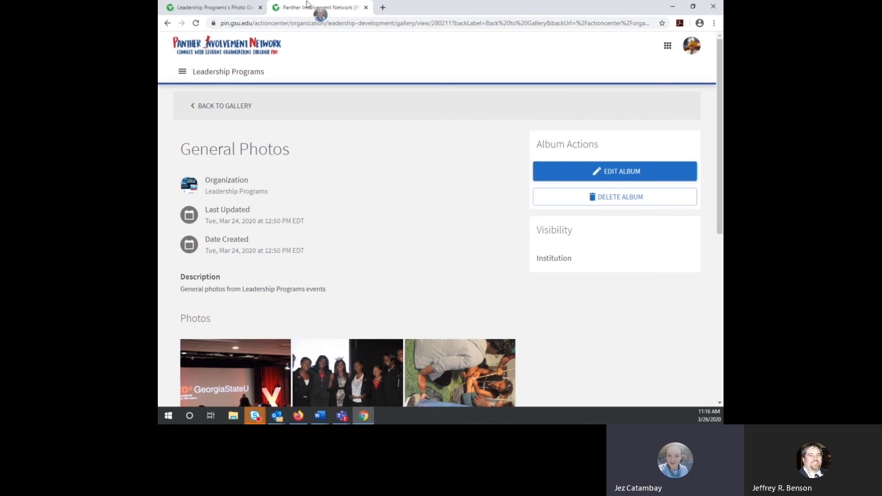
pyautogui.click(366, 7)
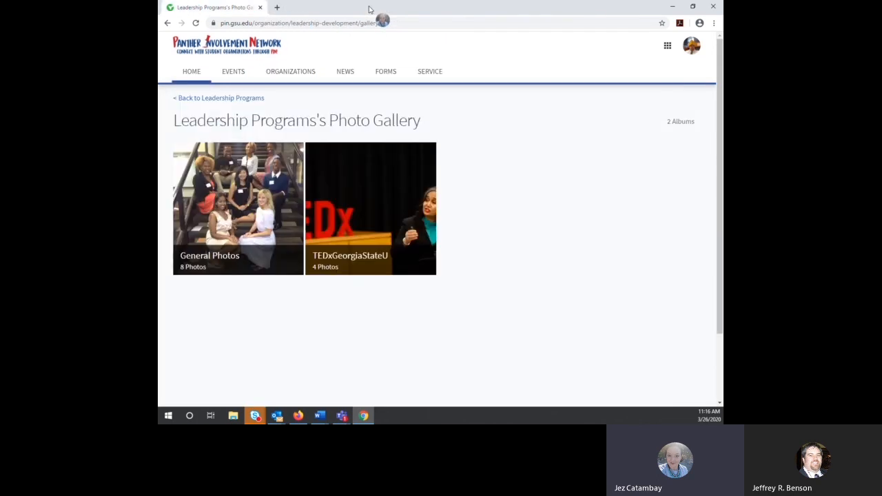
pyautogui.click(200, 100)
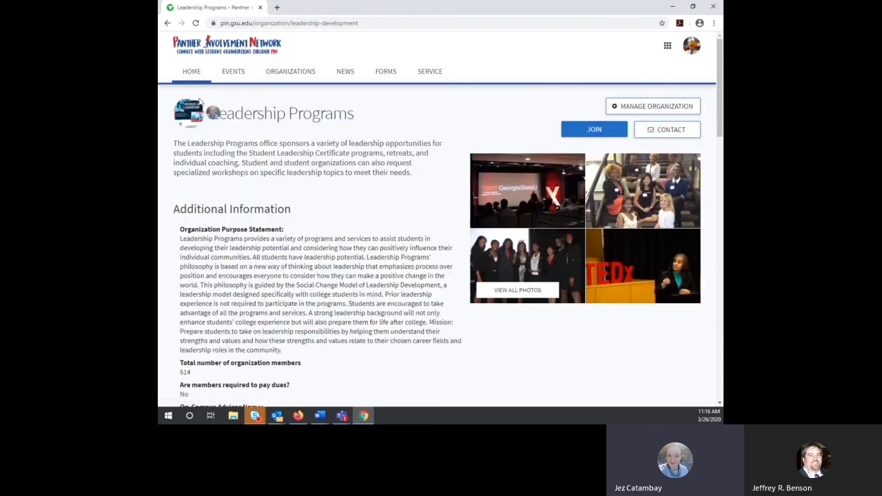
pyautogui.hotkey('alt', 'Tab')
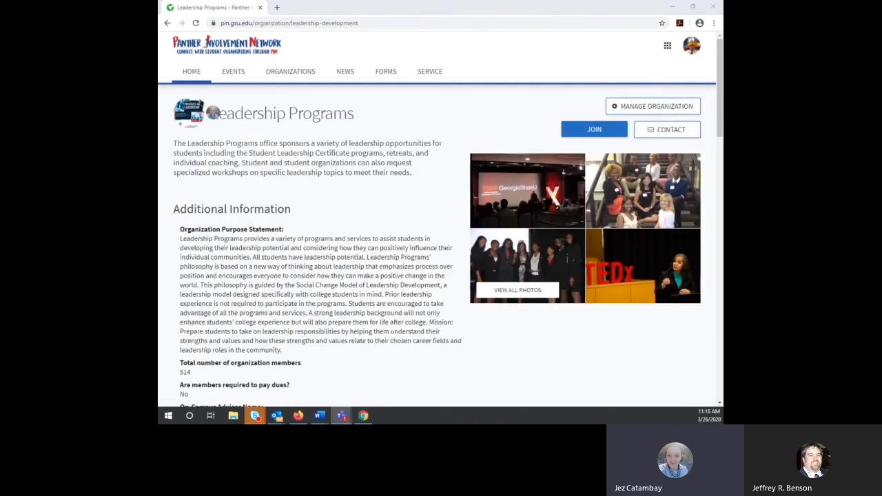